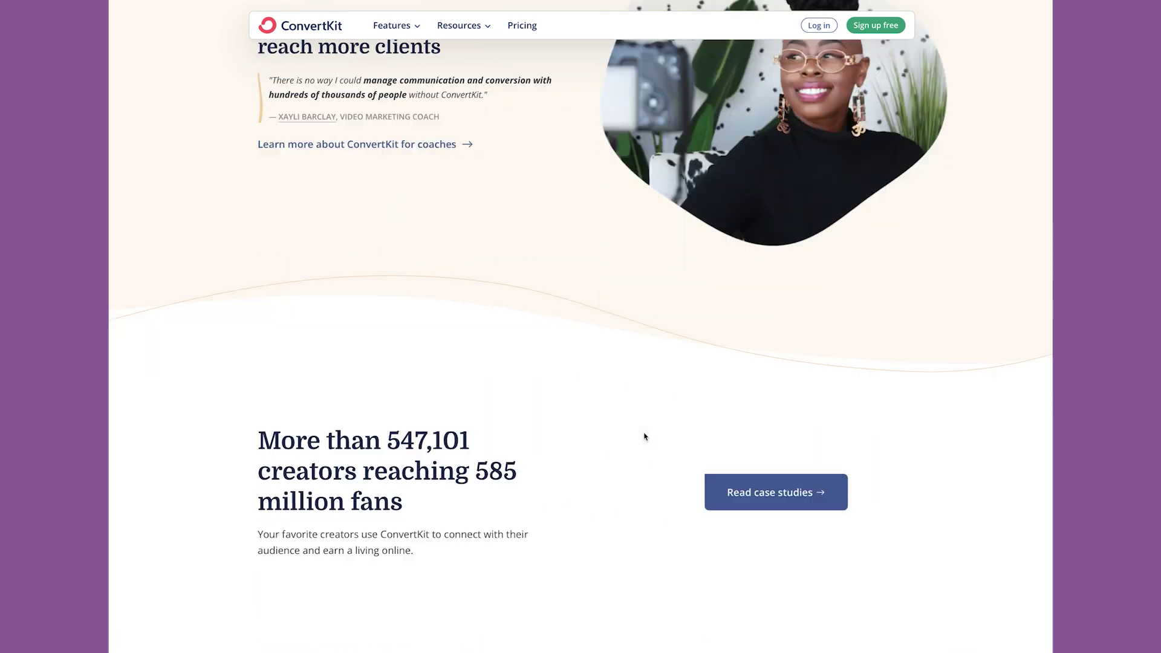
Scroll the ConvertKit homepage down past the creator sections to 'Stay connected with your audience'.
{"action": "scroll", "coordinate": [644, 437], "scroll_direction": "down", "scroll_amount": 20}
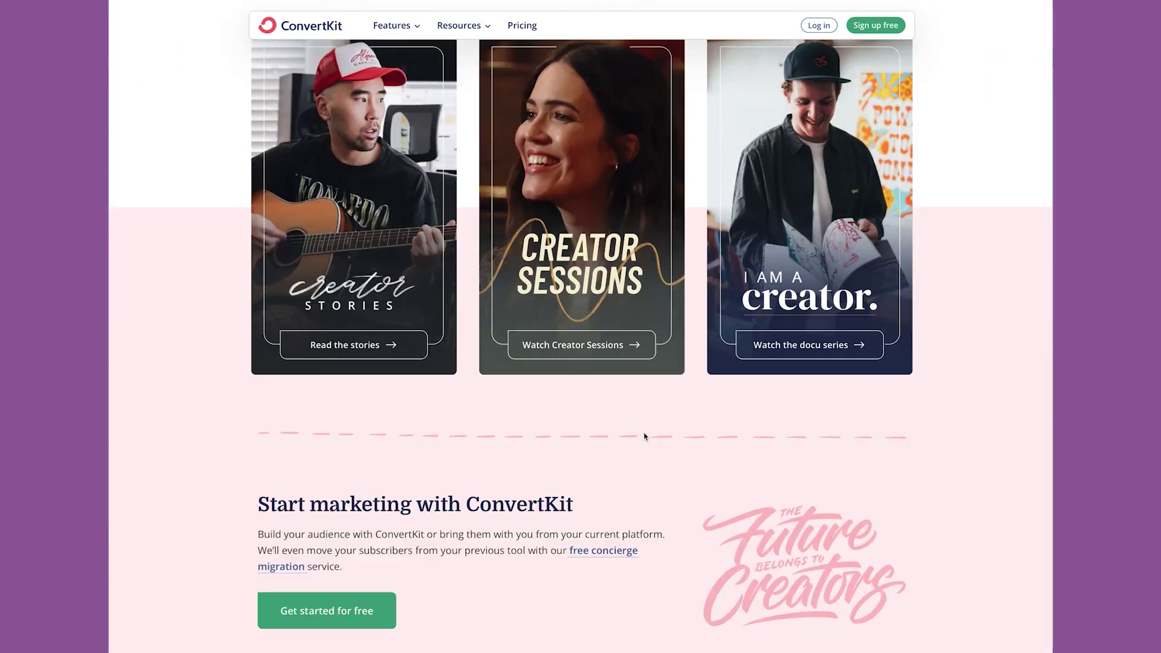
{"action": "scroll", "coordinate": [644, 436], "scroll_direction": "down", "scroll_amount": 7}
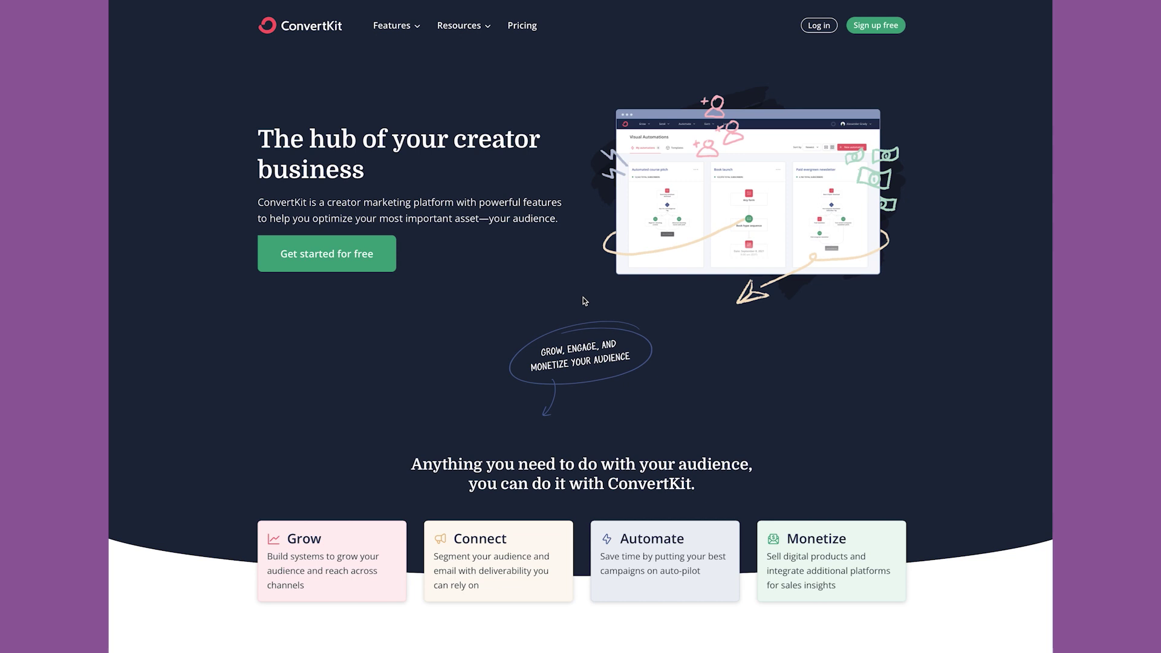
{"action": "scroll", "coordinate": [585, 301], "scroll_direction": "down", "scroll_amount": 4}
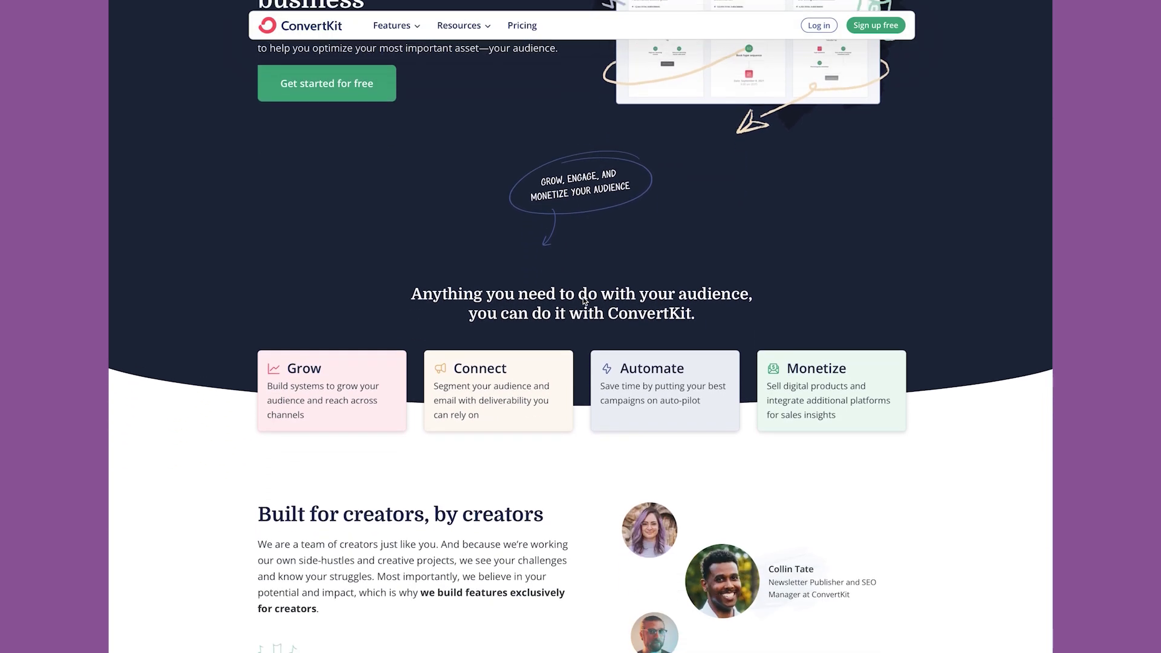
{"action": "scroll", "coordinate": [583, 300], "scroll_direction": "down", "scroll_amount": 3}
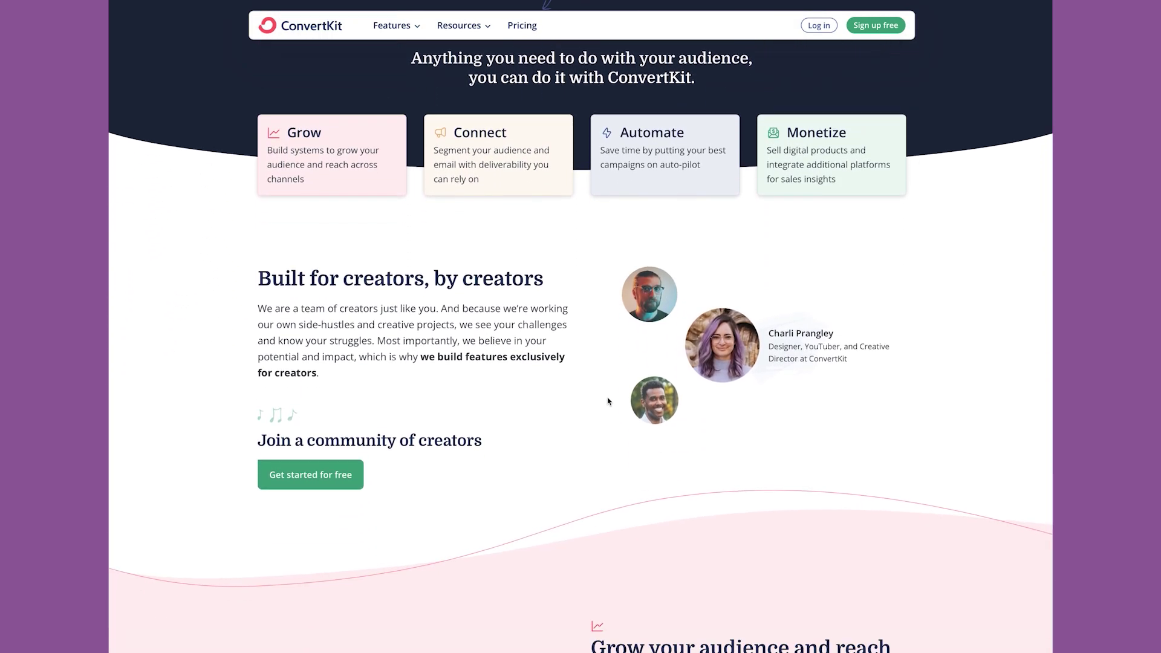
{"action": "scroll", "coordinate": [608, 401], "scroll_direction": "down", "scroll_amount": 1}
{"action": "scroll", "coordinate": [608, 401], "scroll_direction": "down", "scroll_amount": 5}
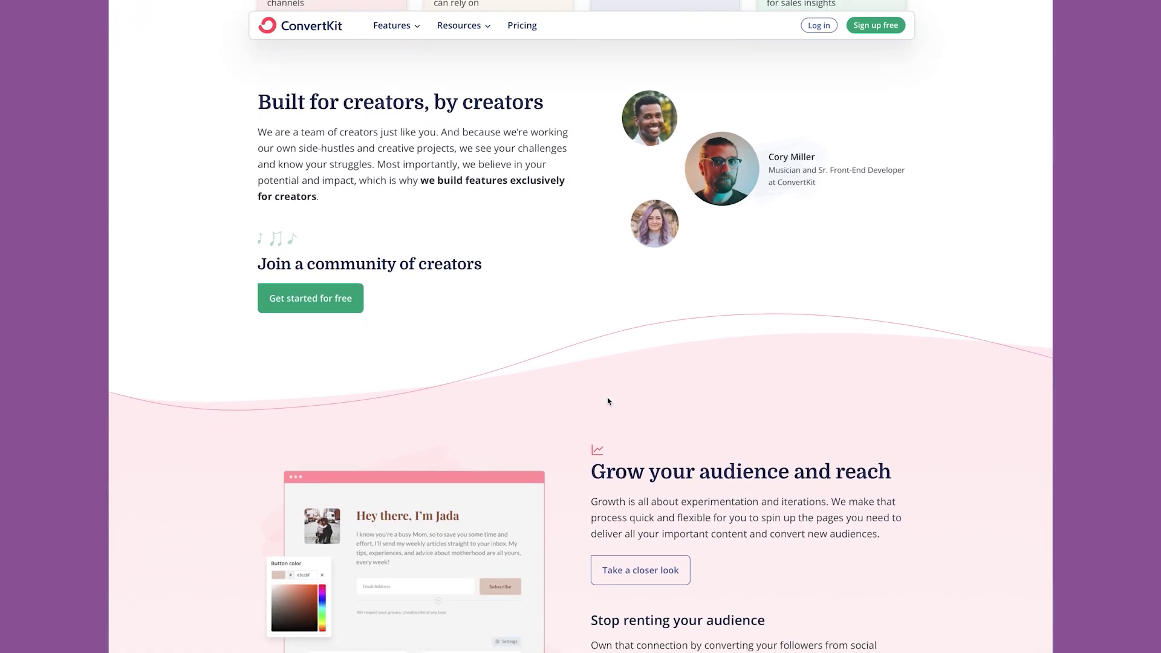
{"action": "scroll", "coordinate": [608, 401], "scroll_direction": "down", "scroll_amount": 9}
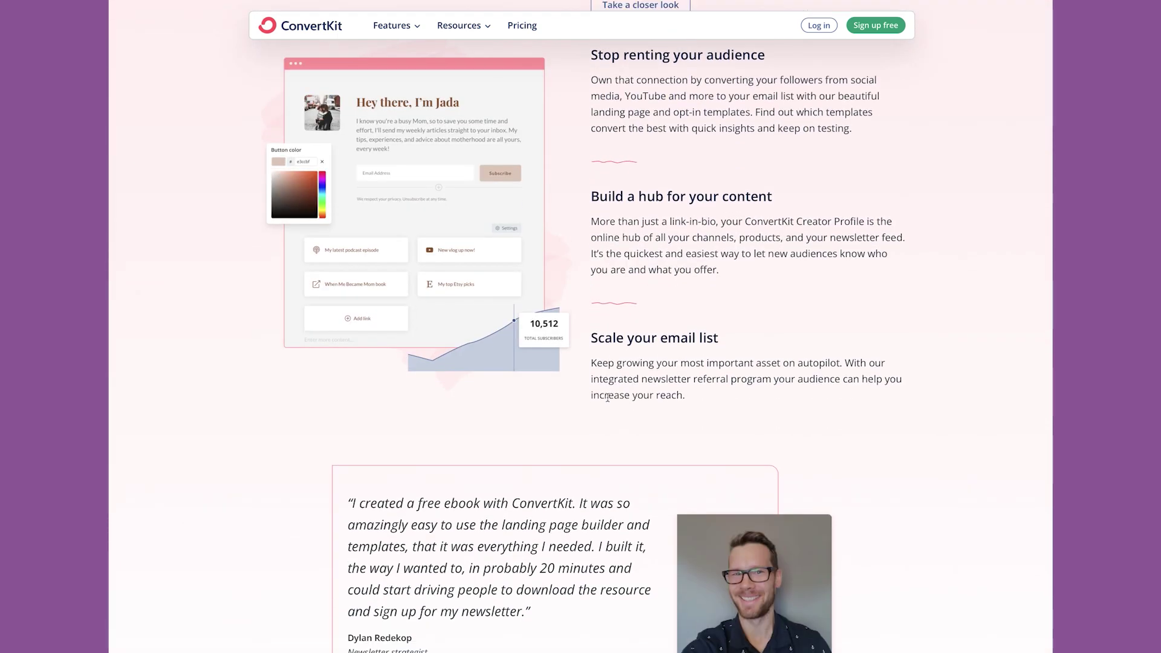
{"action": "scroll", "coordinate": [608, 399], "scroll_direction": "down", "scroll_amount": 13}
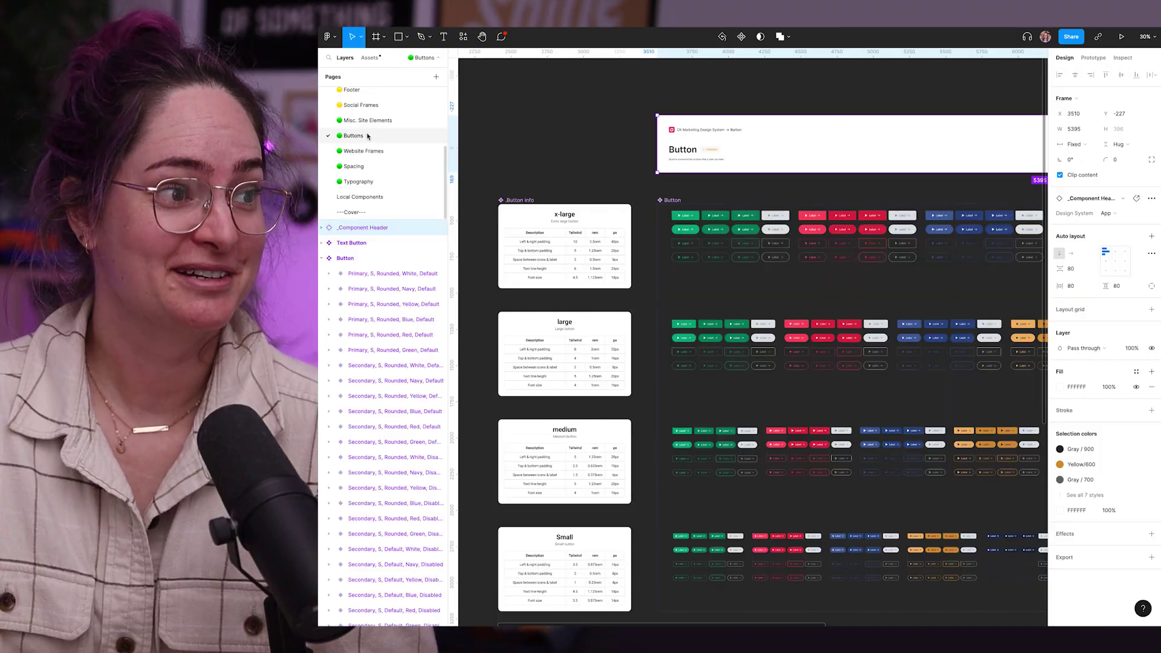
{"action": "scroll", "coordinate": [787, 175], "scroll_direction": "down", "scroll_amount": 3}
{"action": "scroll", "coordinate": [787, 176], "scroll_direction": "right", "scroll_amount": 3}
{"action": "left_click", "coordinate": [791, 104]}
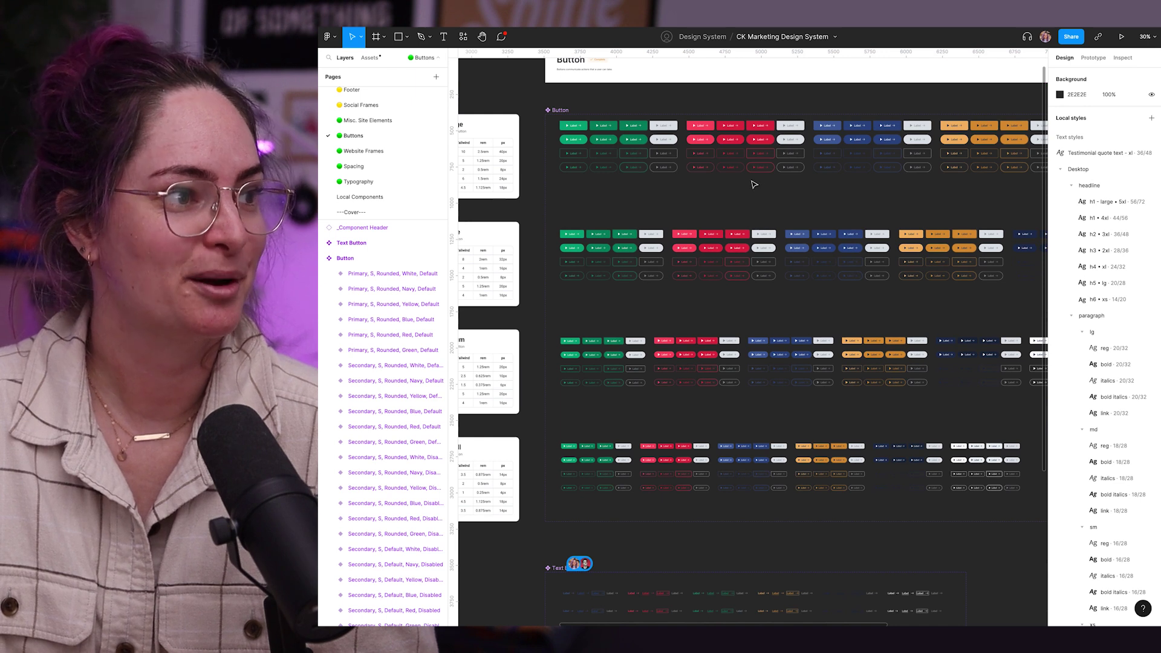
{"action": "scroll", "coordinate": [611, 129], "scroll_direction": "up", "scroll_amount": 5}
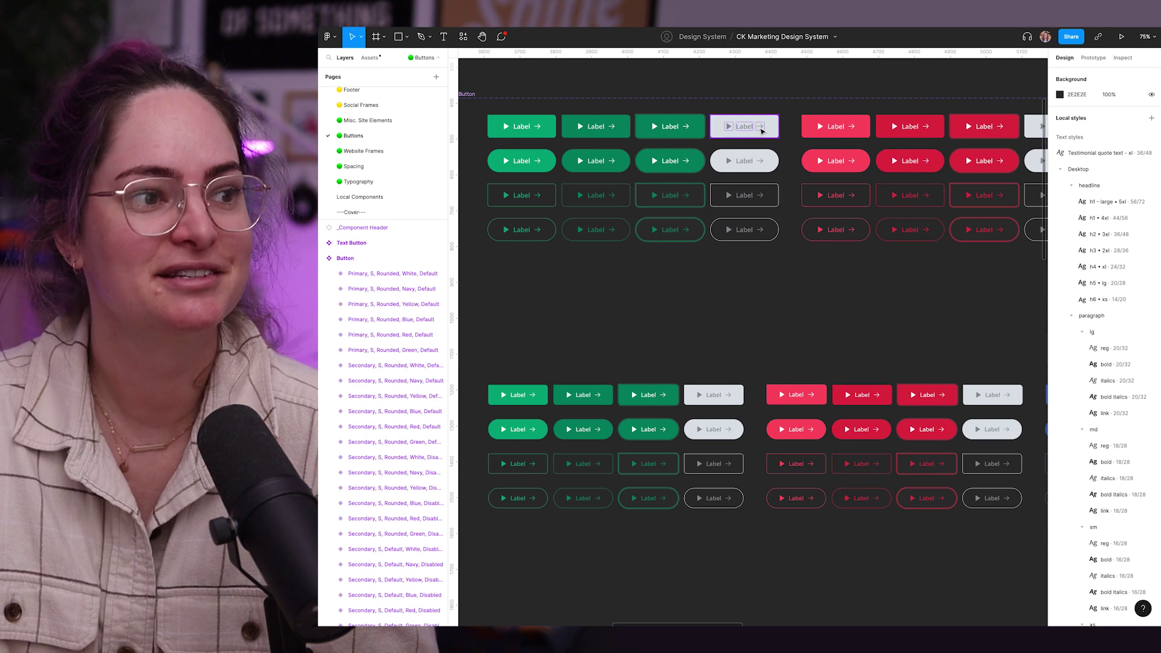
{"action": "left_click", "coordinate": [745, 126], "text": "ctrl"}
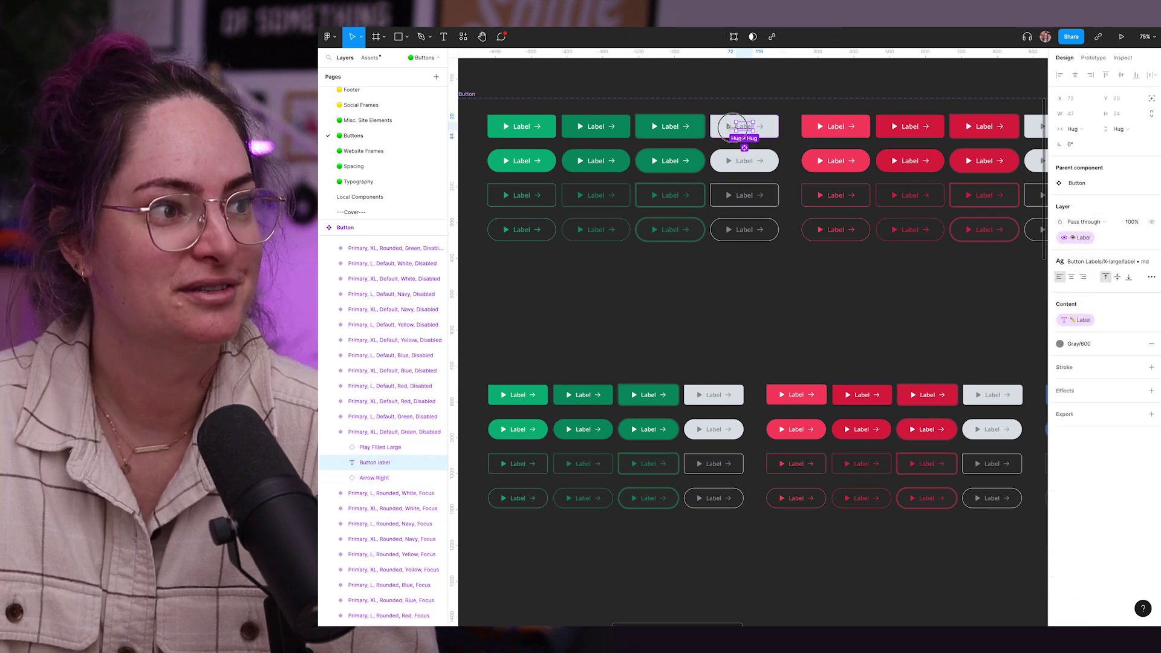
{"action": "left_click", "coordinate": [729, 127]}
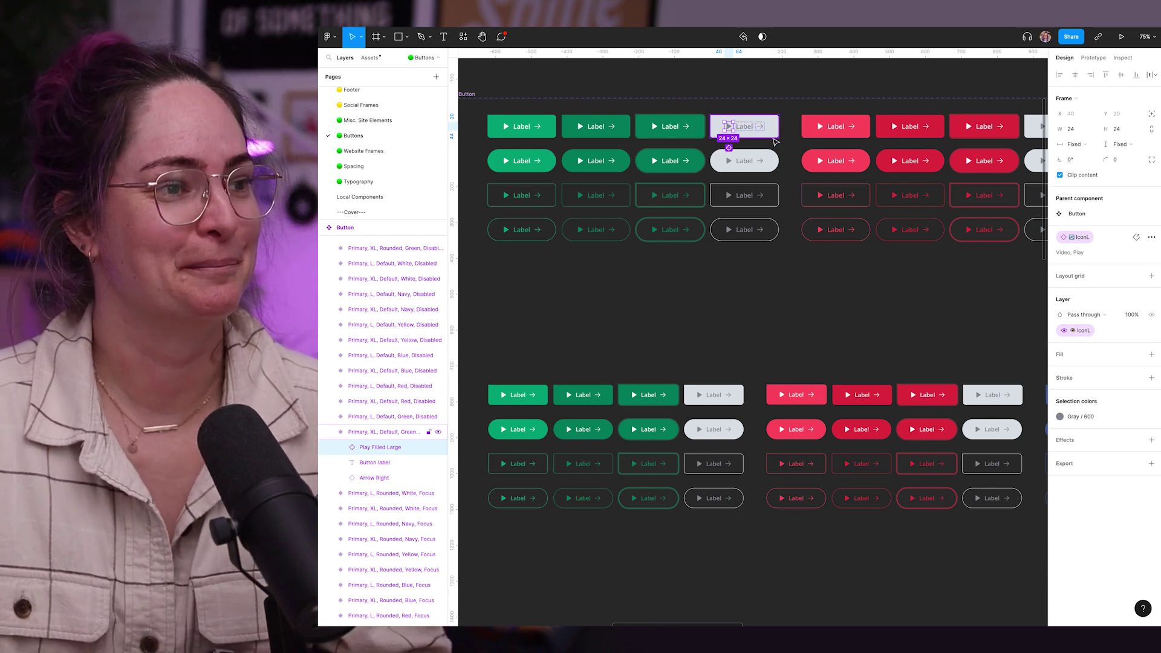
{"action": "left_click", "coordinate": [773, 91]}
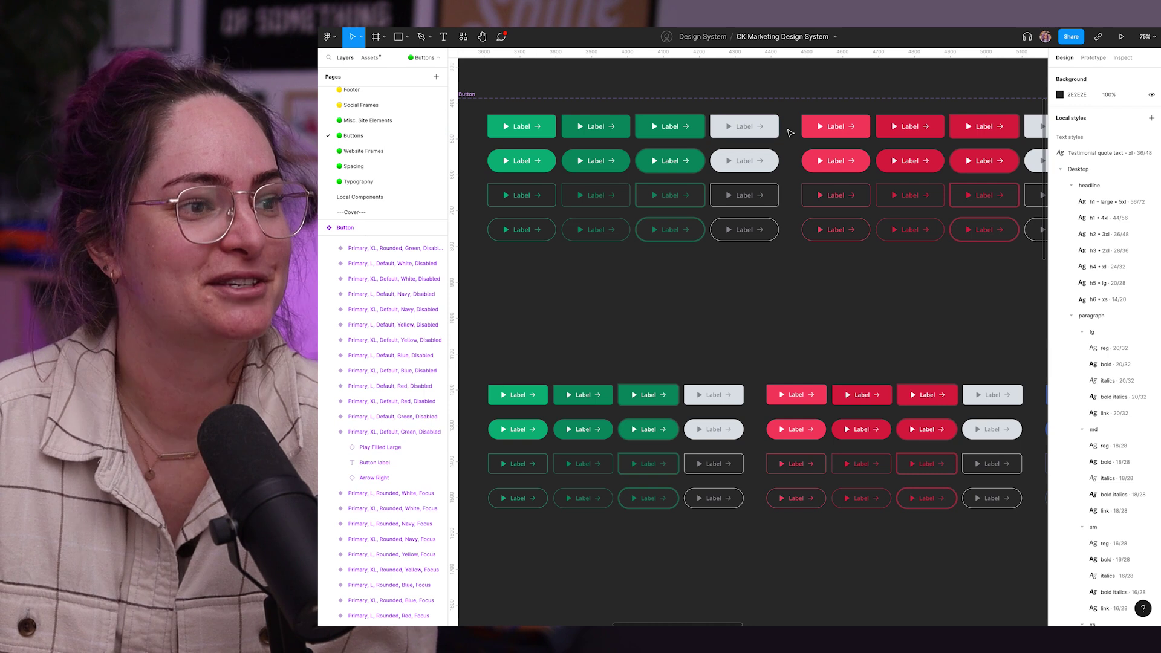
{"action": "scroll", "coordinate": [798, 158], "scroll_direction": "down", "scroll_amount": 5}
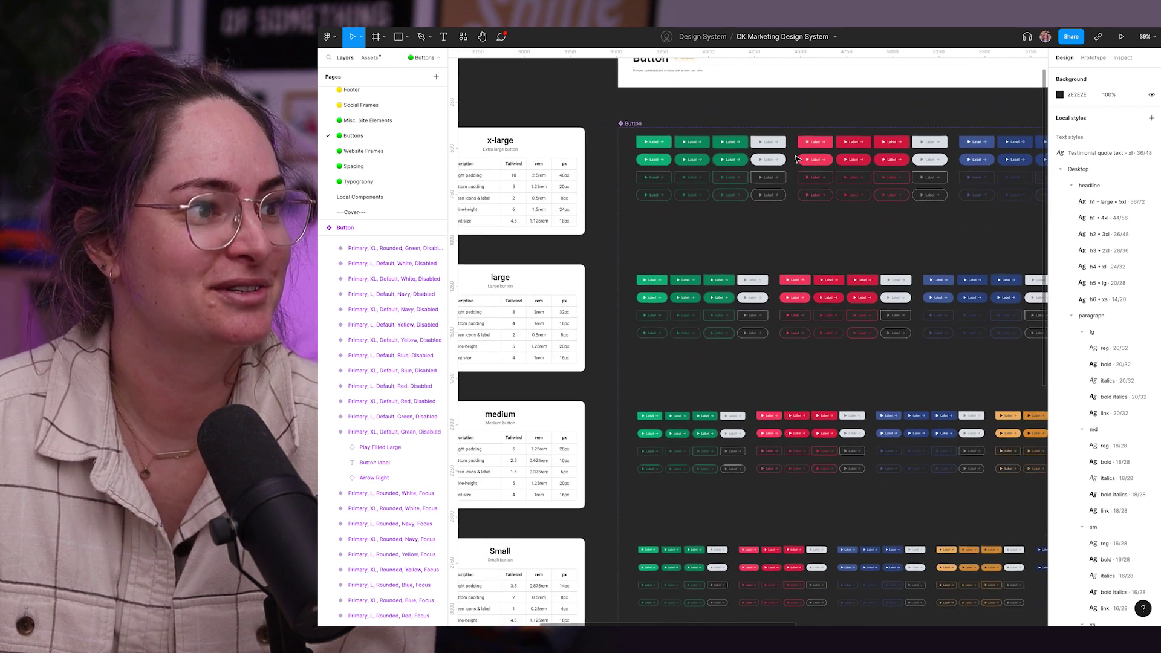
{"action": "scroll", "coordinate": [797, 159], "scroll_direction": "down", "scroll_amount": 1}
{"action": "scroll", "coordinate": [797, 159], "scroll_direction": "up", "scroll_amount": 3}
{"action": "scroll", "coordinate": [797, 159], "scroll_direction": "down", "scroll_amount": 8}
{"action": "scroll", "coordinate": [797, 158], "scroll_direction": "up", "scroll_amount": 6}
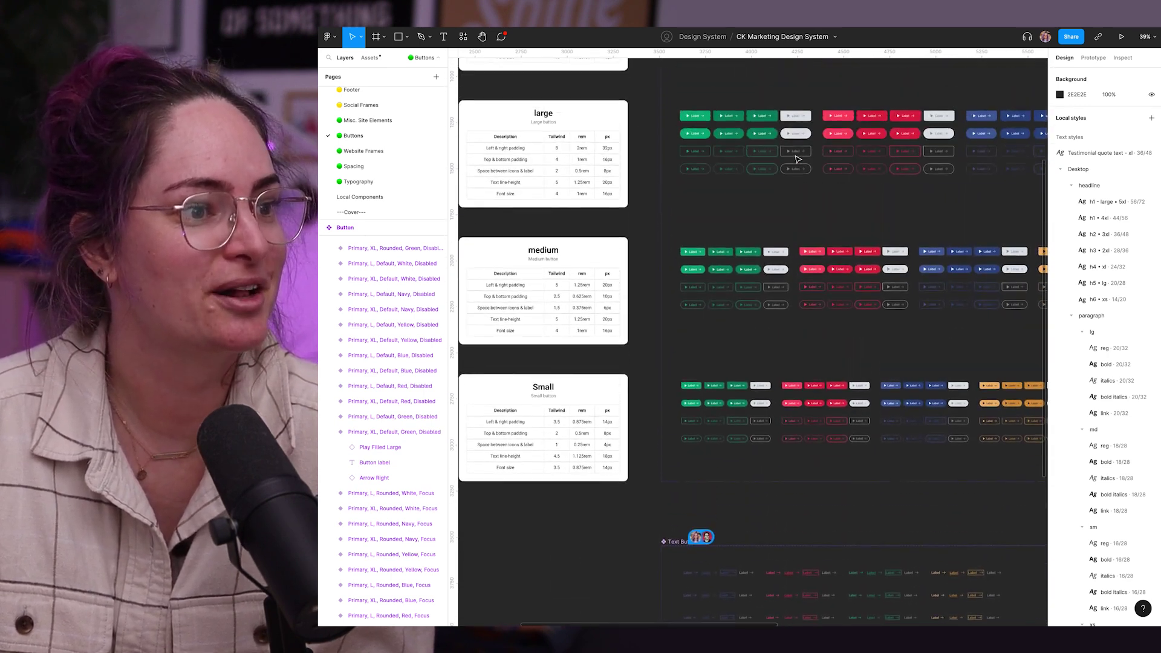
{"action": "scroll", "coordinate": [797, 158], "scroll_direction": "down", "scroll_amount": 8}
{"action": "scroll", "coordinate": [797, 159], "scroll_direction": "right", "scroll_amount": 3}
{"action": "scroll", "coordinate": [797, 158], "scroll_direction": "up", "scroll_amount": 6}
{"action": "scroll", "coordinate": [797, 158], "scroll_direction": "up", "scroll_amount": 6}
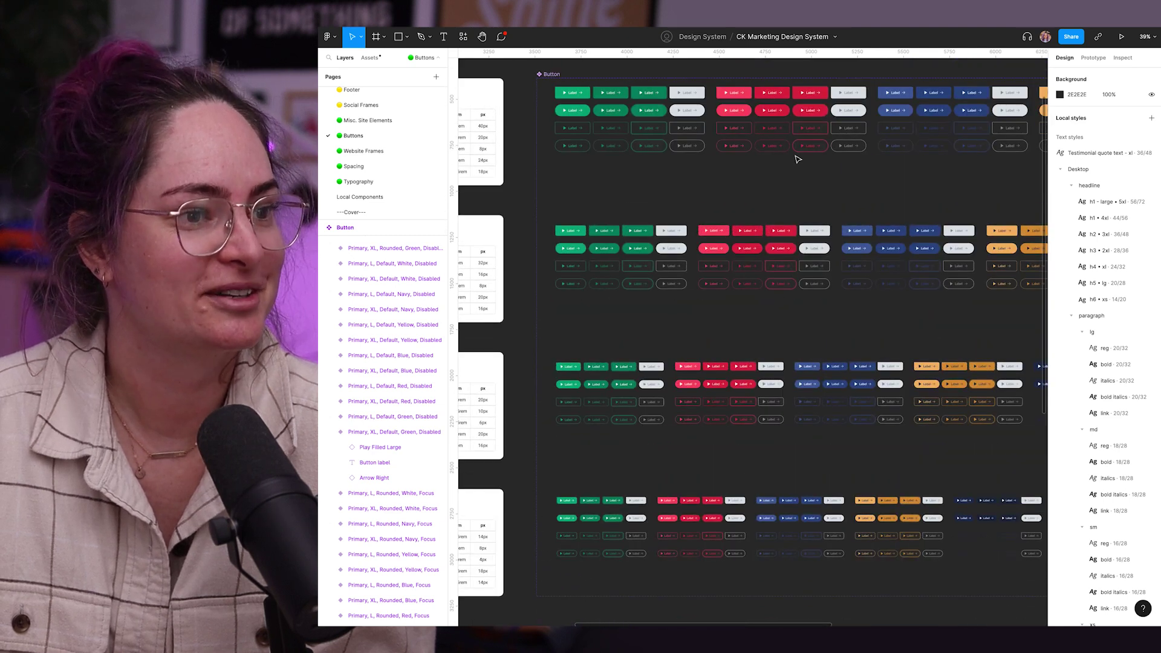
{"action": "scroll", "coordinate": [797, 159], "scroll_direction": "down", "scroll_amount": 6}
{"action": "scroll", "coordinate": [797, 159], "scroll_direction": "right", "scroll_amount": 1}
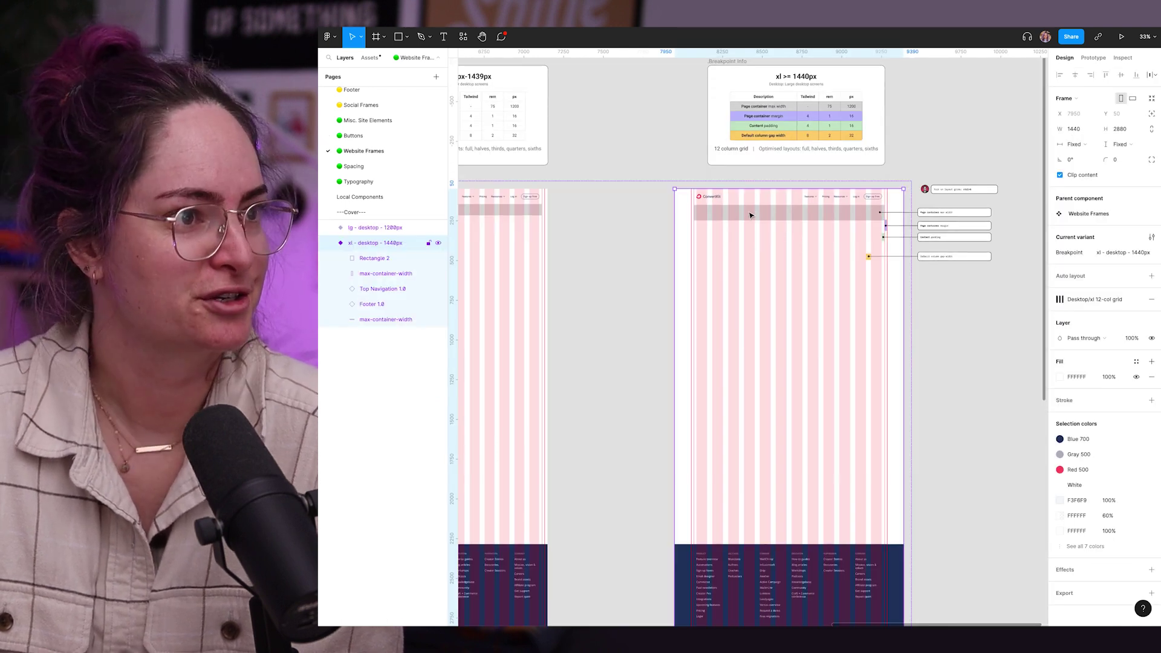
Drag the max-container-width bar up over the xl frame's top navigation and back down.
{"action": "scroll", "coordinate": [750, 216], "scroll_direction": "up", "scroll_amount": 3}
{"action": "scroll", "coordinate": [750, 215], "scroll_direction": "down", "scroll_amount": 3}
{"action": "scroll", "coordinate": [750, 216], "scroll_direction": "up", "scroll_amount": 1}
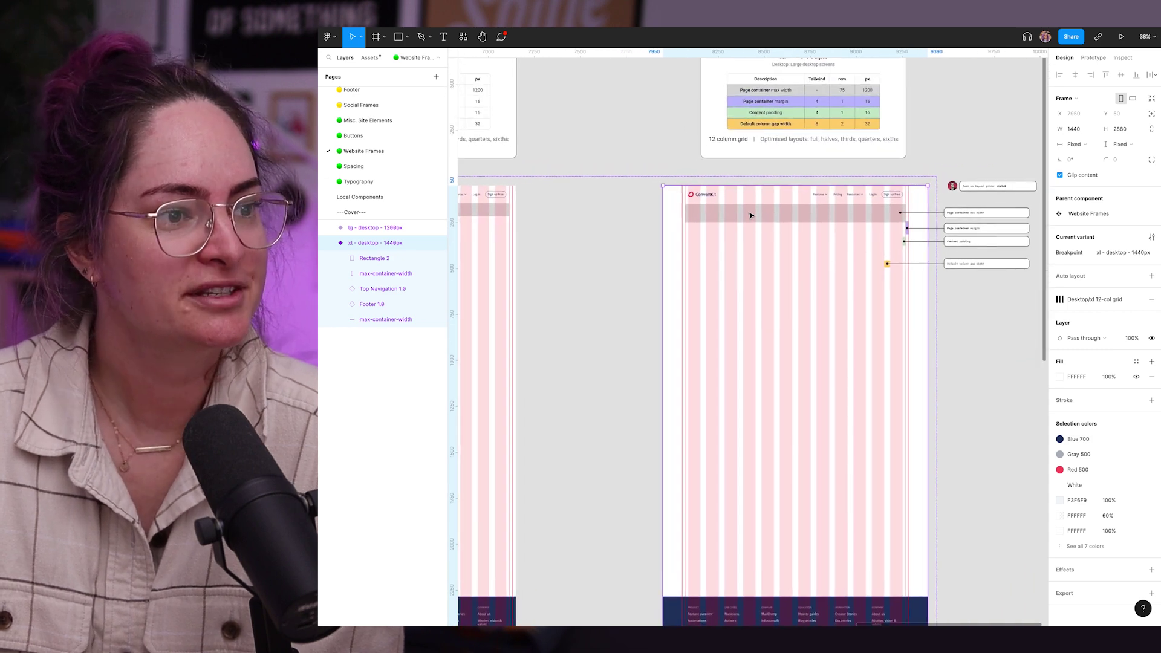
{"action": "scroll", "coordinate": [750, 215], "scroll_direction": "up", "scroll_amount": 3}
{"action": "scroll", "coordinate": [747, 169], "scroll_direction": "right", "scroll_amount": 2}
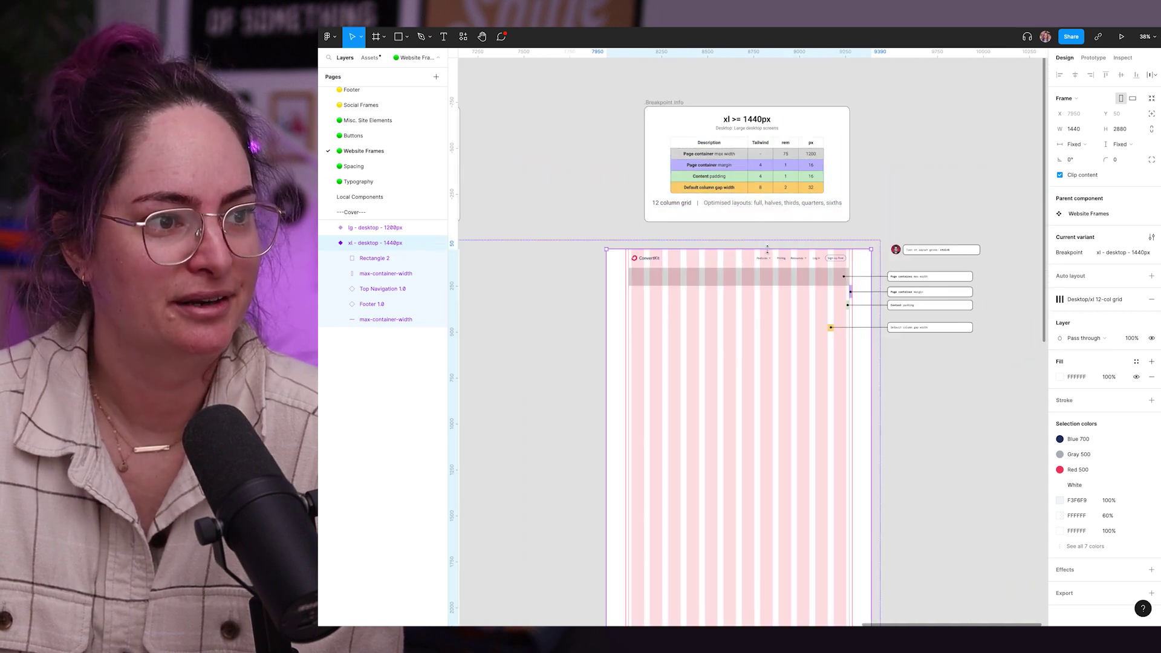
{"action": "scroll", "coordinate": [767, 248], "scroll_direction": "up", "scroll_amount": 3}
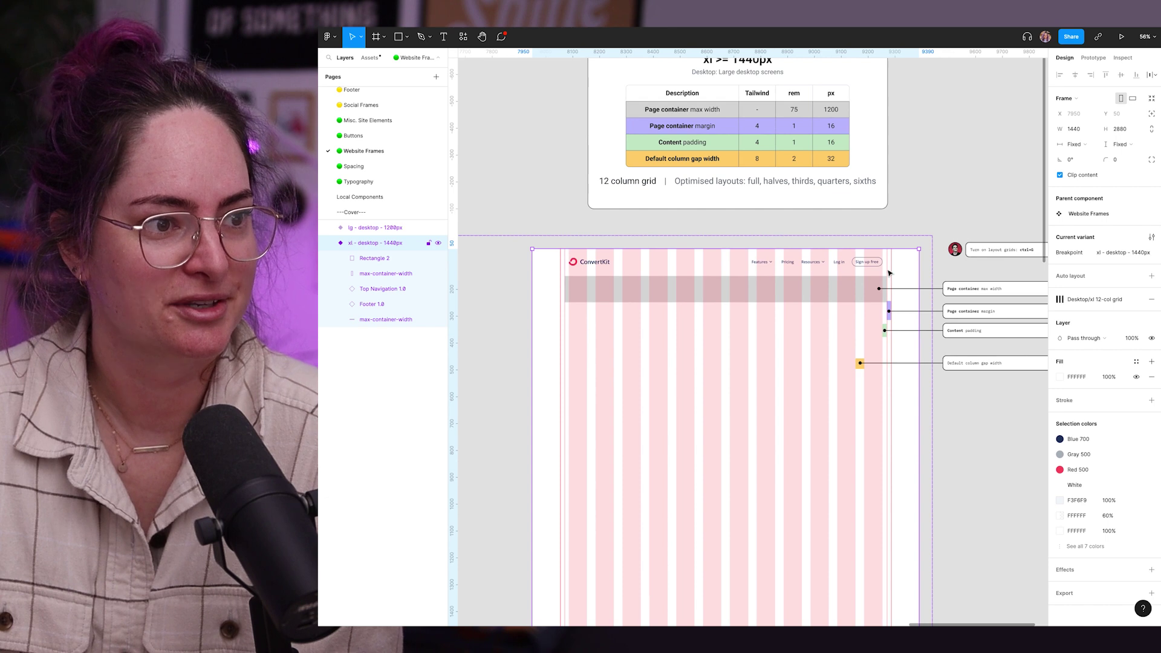
{"action": "scroll", "coordinate": [887, 274], "scroll_direction": "up", "scroll_amount": 1}
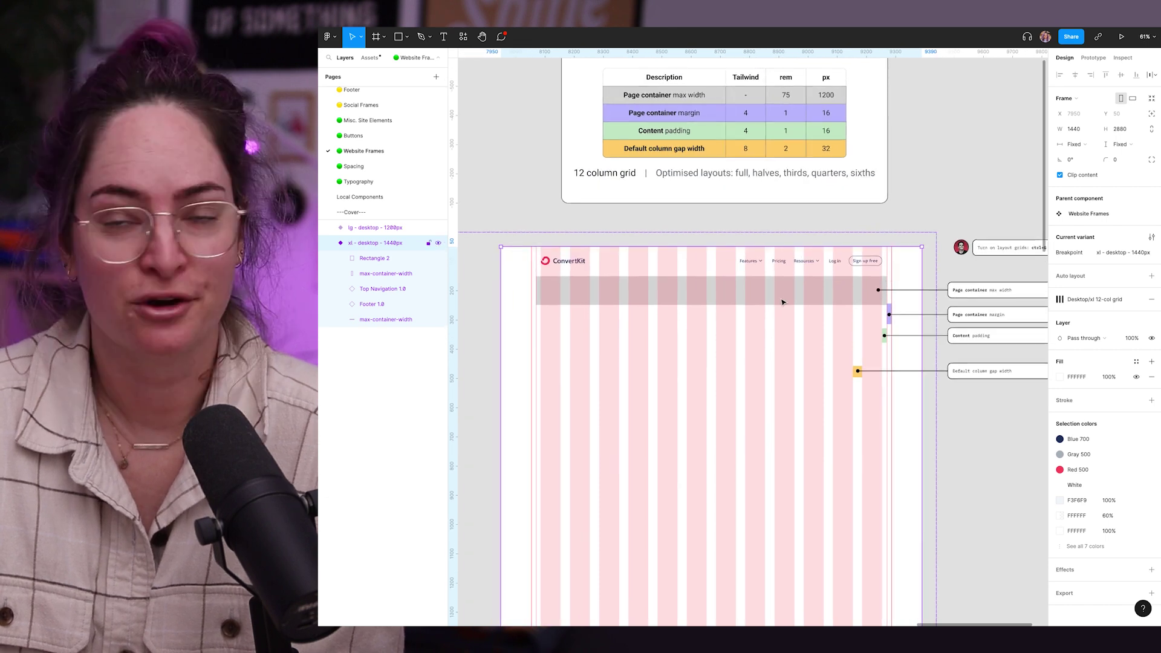
{"action": "left_click", "coordinate": [782, 301]}
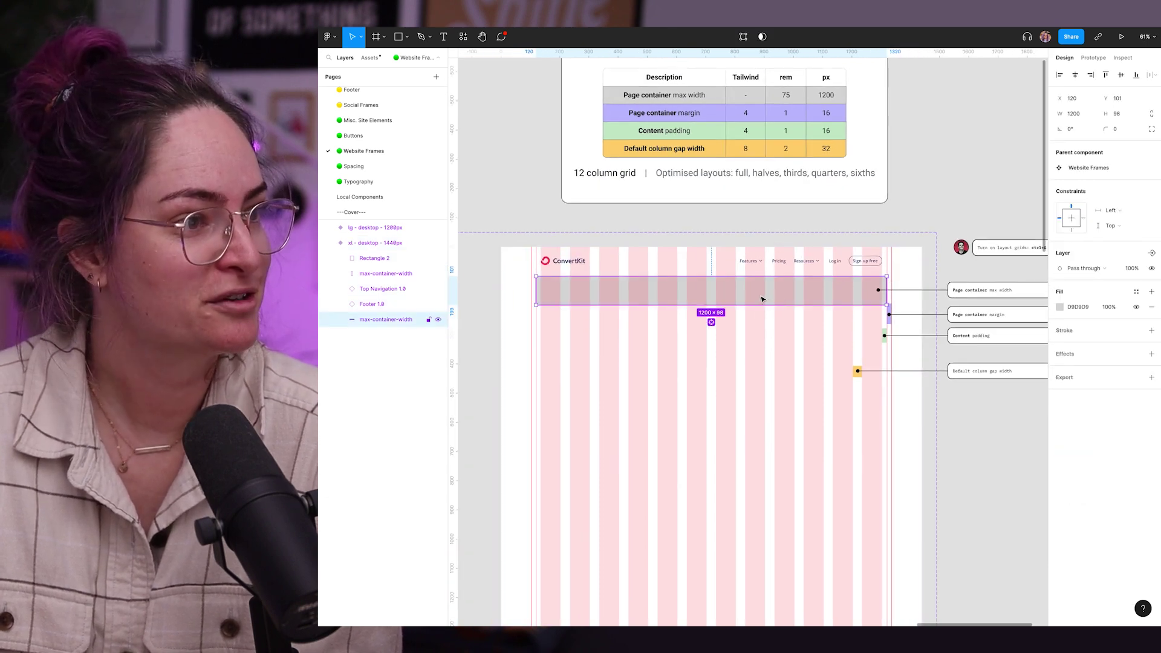
{"action": "mouse_move", "coordinate": [761, 281]}
{"action": "left_mouse_down"}
{"action": "mouse_move", "coordinate": [755, 259]}
{"action": "mouse_move", "coordinate": [765, 271]}
{"action": "left_mouse_up"}
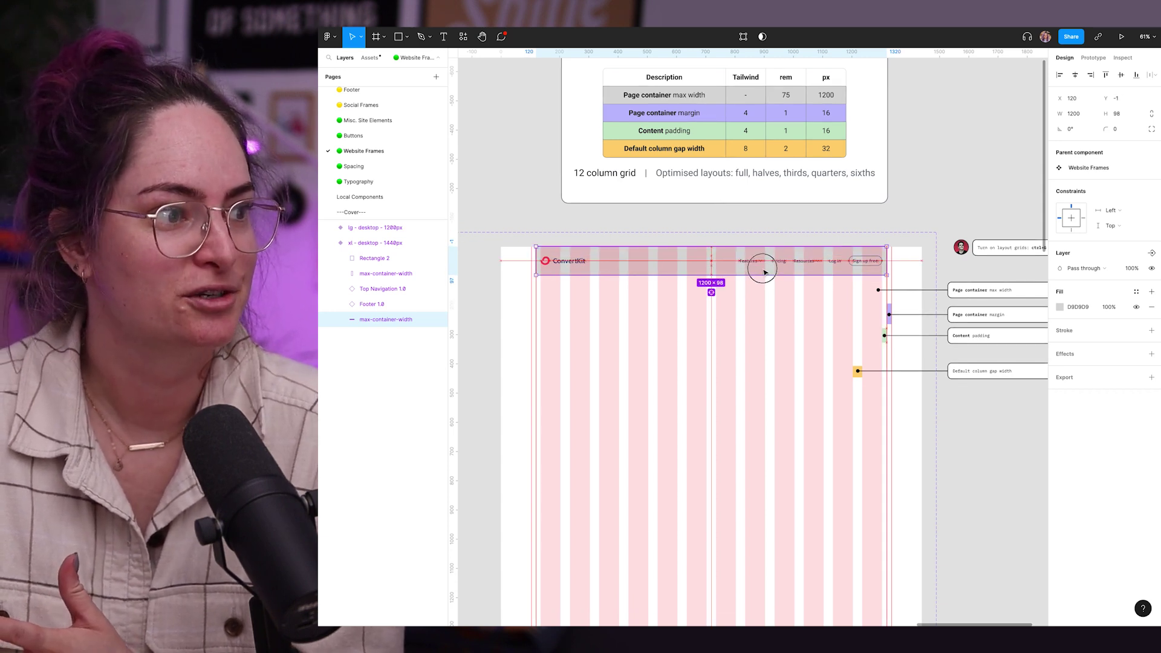
{"action": "mouse_move", "coordinate": [765, 271]}
{"action": "left_mouse_down"}
{"action": "mouse_move", "coordinate": [767, 293]}
{"action": "mouse_move", "coordinate": [756, 292]}
{"action": "left_mouse_up"}
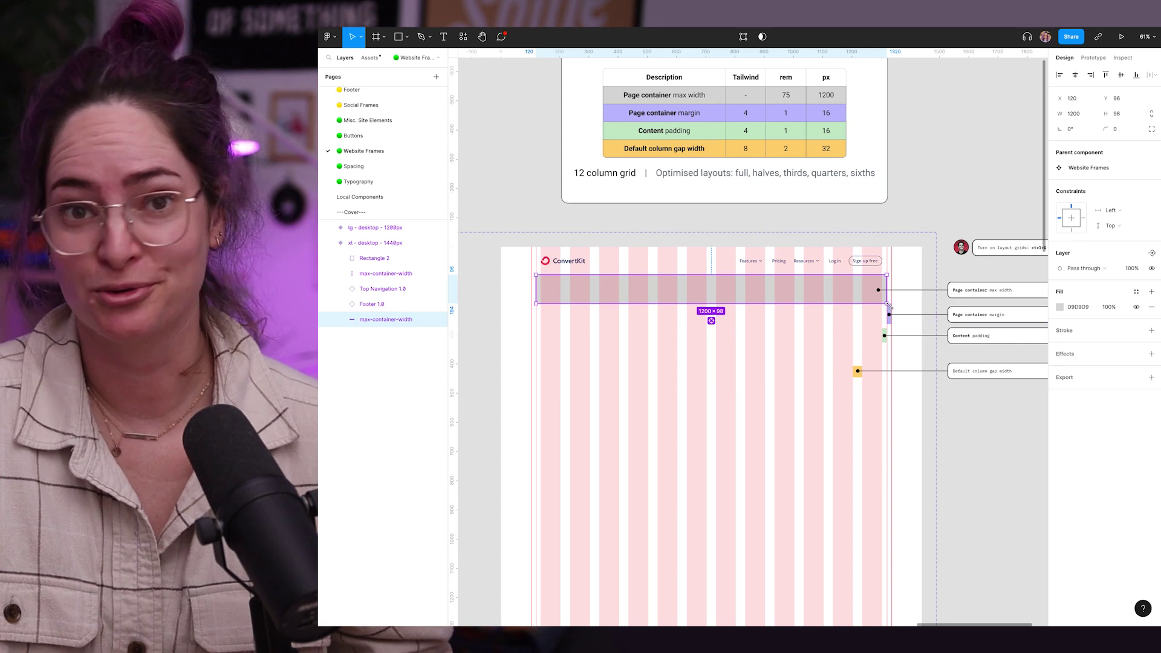
{"action": "left_click", "coordinate": [954, 222]}
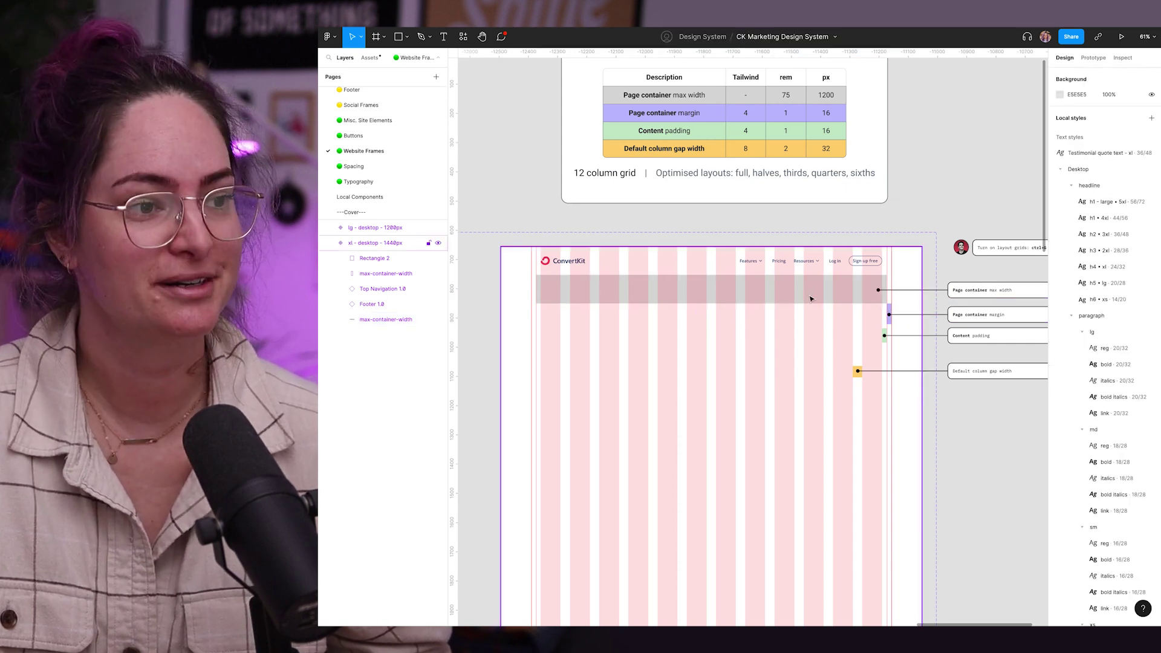
Select the whole xl desktop frame to show its 1200 px container fit.
{"action": "scroll", "coordinate": [829, 283], "scroll_direction": "down", "scroll_amount": 3}
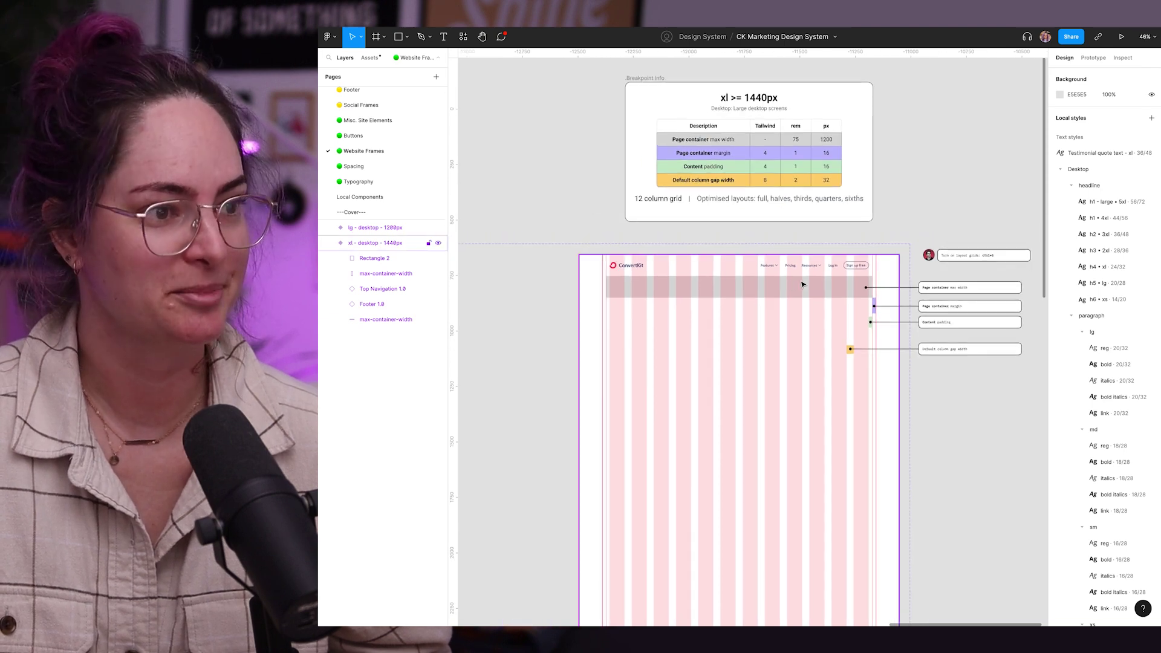
{"action": "left_click", "coordinate": [803, 284]}
{"action": "scroll", "coordinate": [639, 327], "scroll_direction": "right", "scroll_amount": 2}
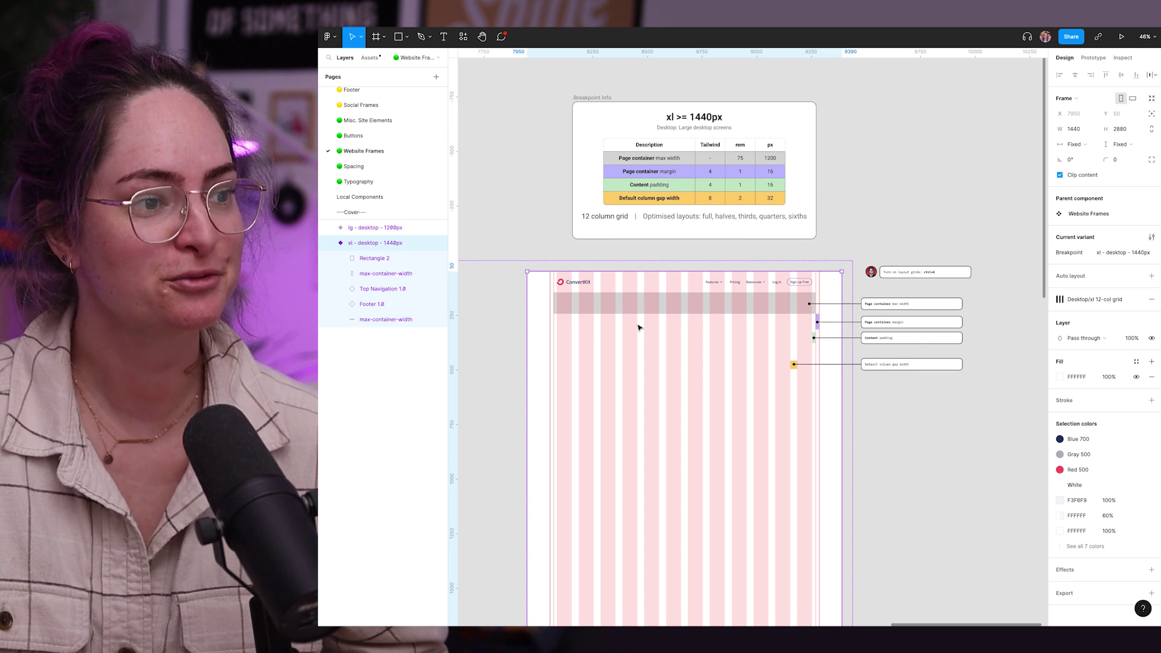
{"action": "scroll", "coordinate": [731, 286], "scroll_direction": "down", "scroll_amount": 10}
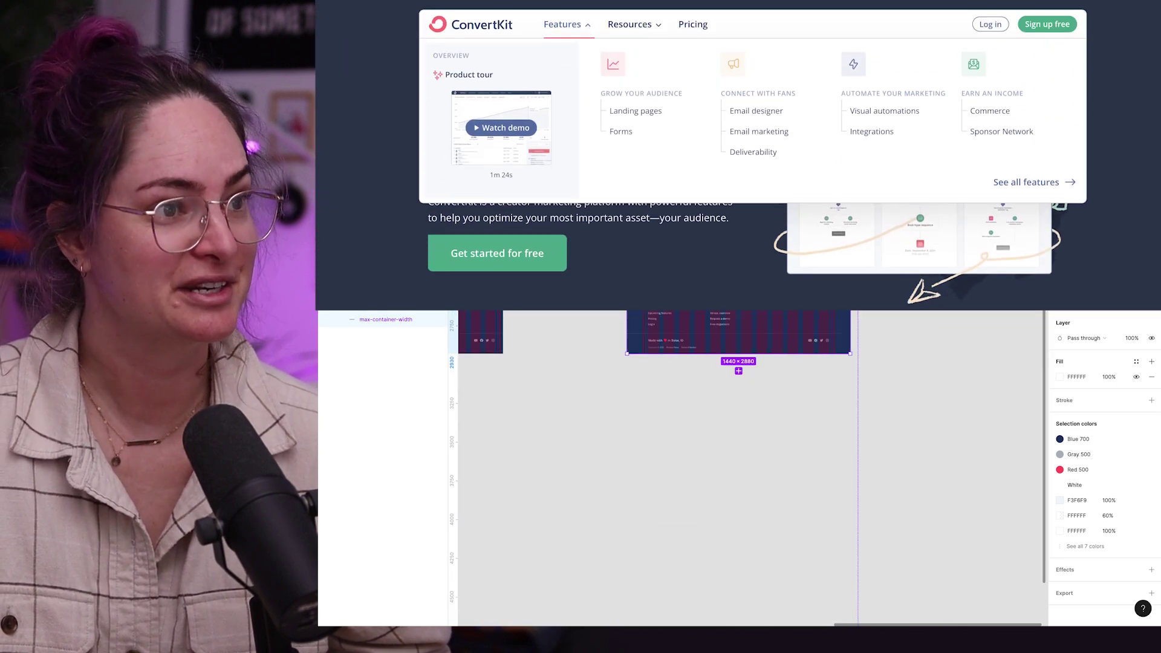
{"action": "scroll", "coordinate": [728, 71], "scroll_direction": "up", "scroll_amount": 5}
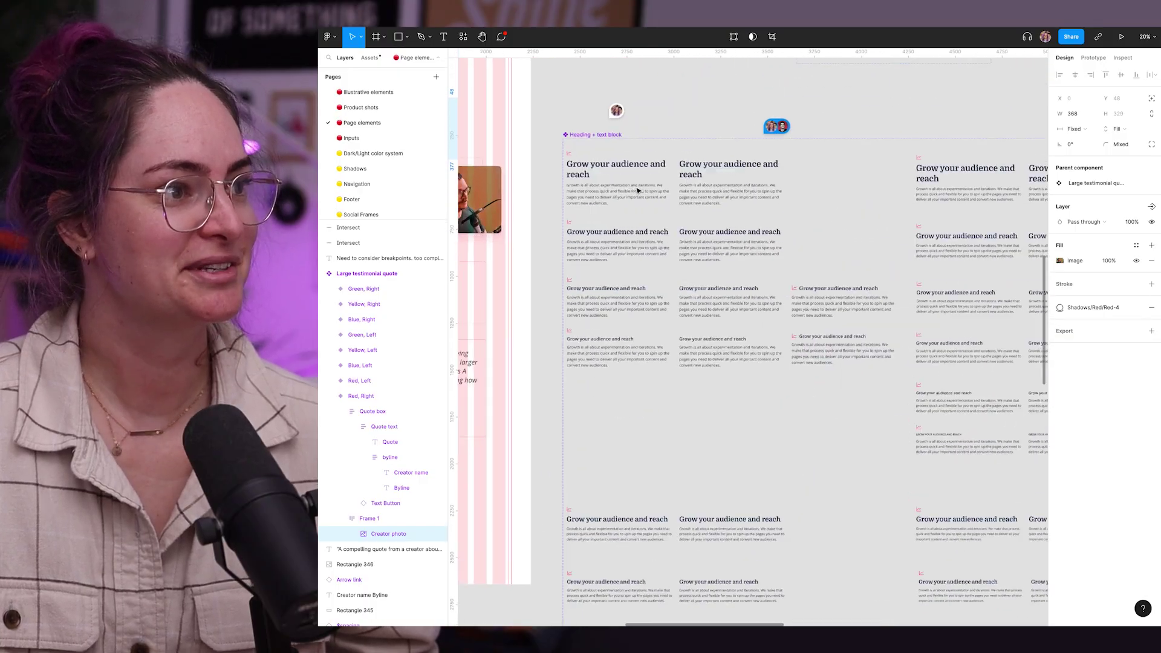
Place a Heading + text block instance from Assets beside the line divider.
{"action": "scroll", "coordinate": [637, 190], "scroll_direction": "up", "scroll_amount": 5, "text": "ctrl"}
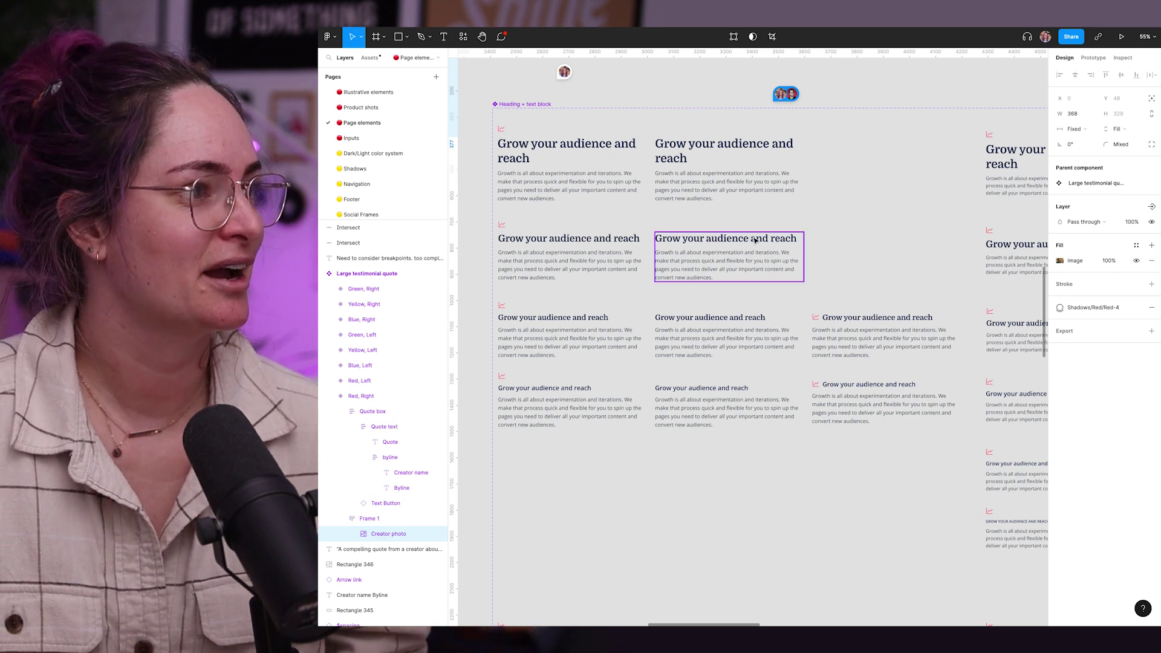
{"action": "scroll", "coordinate": [811, 240], "scroll_direction": "down", "scroll_amount": 3}
{"action": "left_click", "coordinate": [369, 58]}
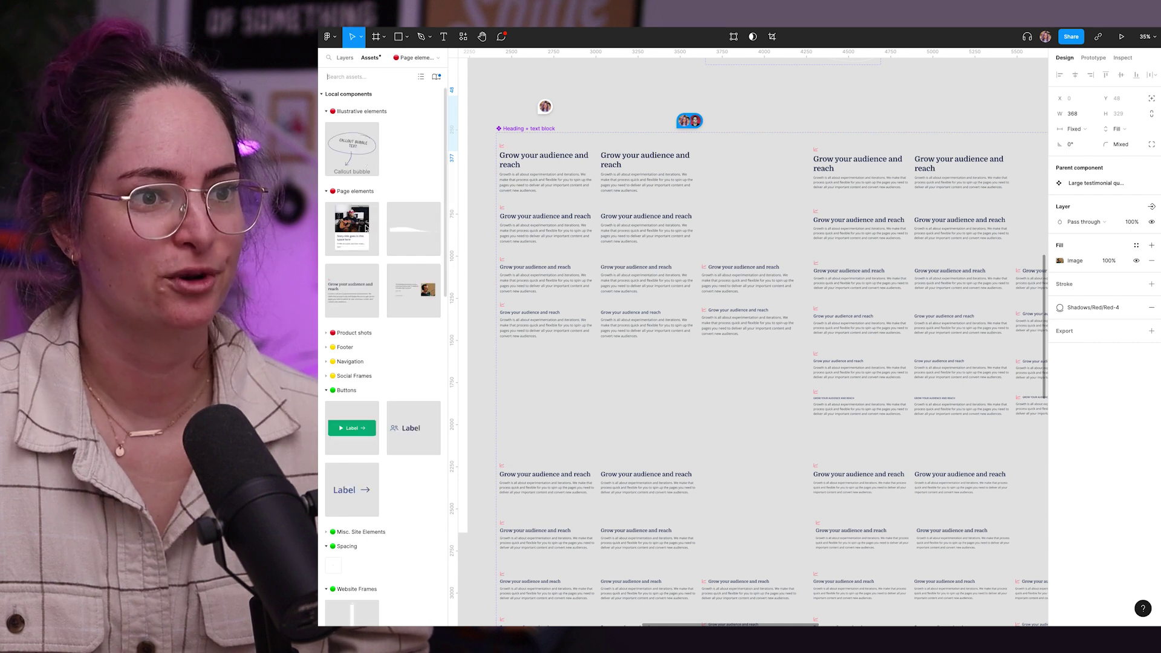
{"action": "left_click", "coordinate": [357, 301]}
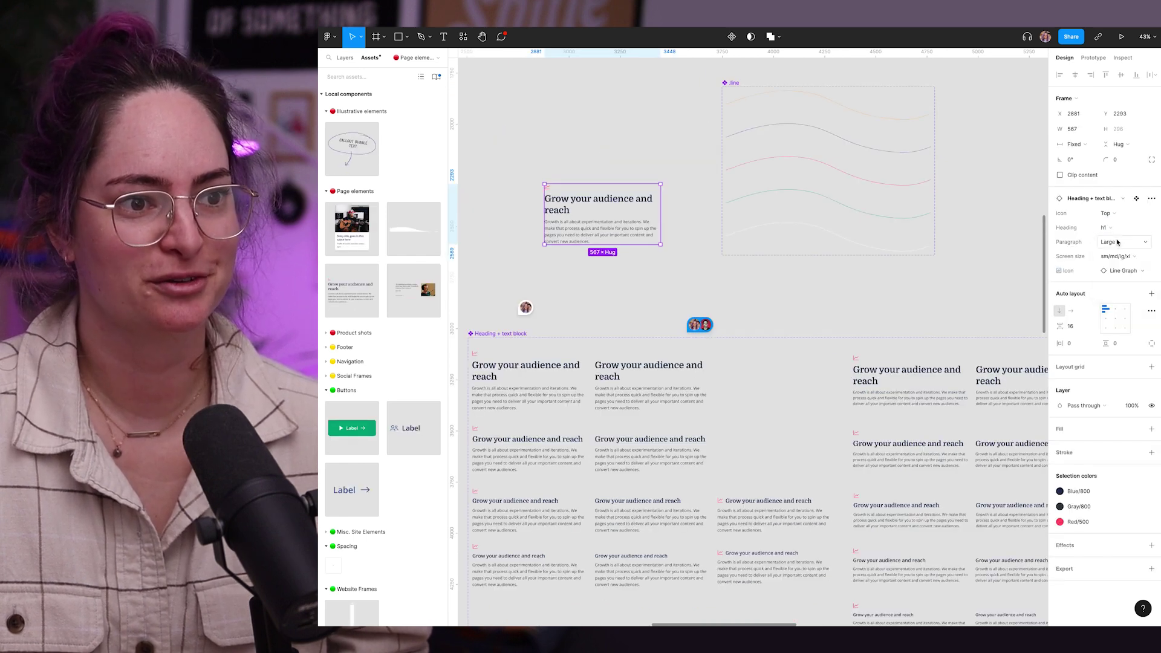
Set the instance's heading to h3, paragraph to Default and icon to None.
{"action": "left_click", "coordinate": [1117, 242]}
{"action": "left_click", "coordinate": [1091, 232]}
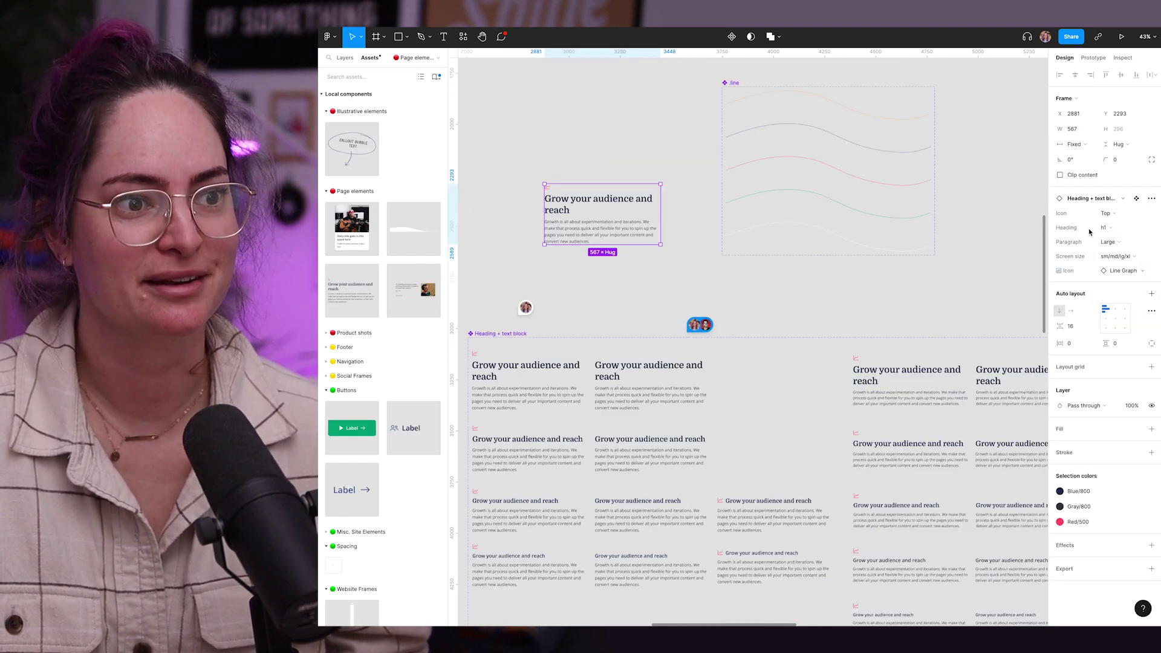
{"action": "left_click", "coordinate": [1129, 231]}
{"action": "left_click", "coordinate": [1116, 248]}
{"action": "left_click", "coordinate": [1112, 242]}
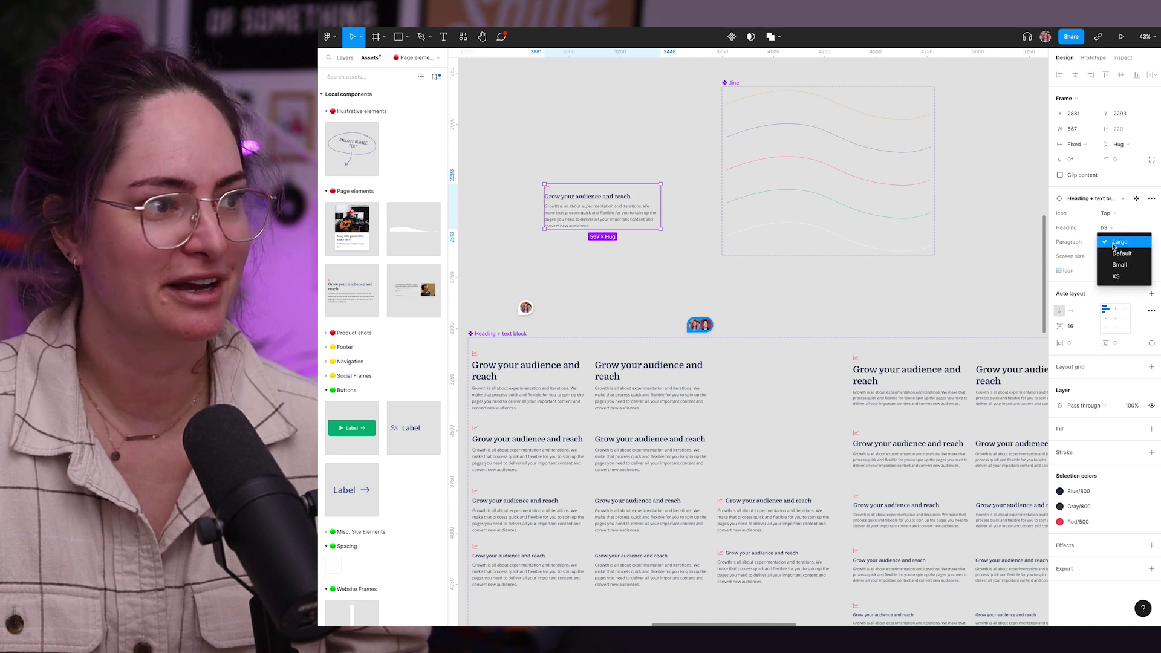
{"action": "left_click", "coordinate": [1120, 254]}
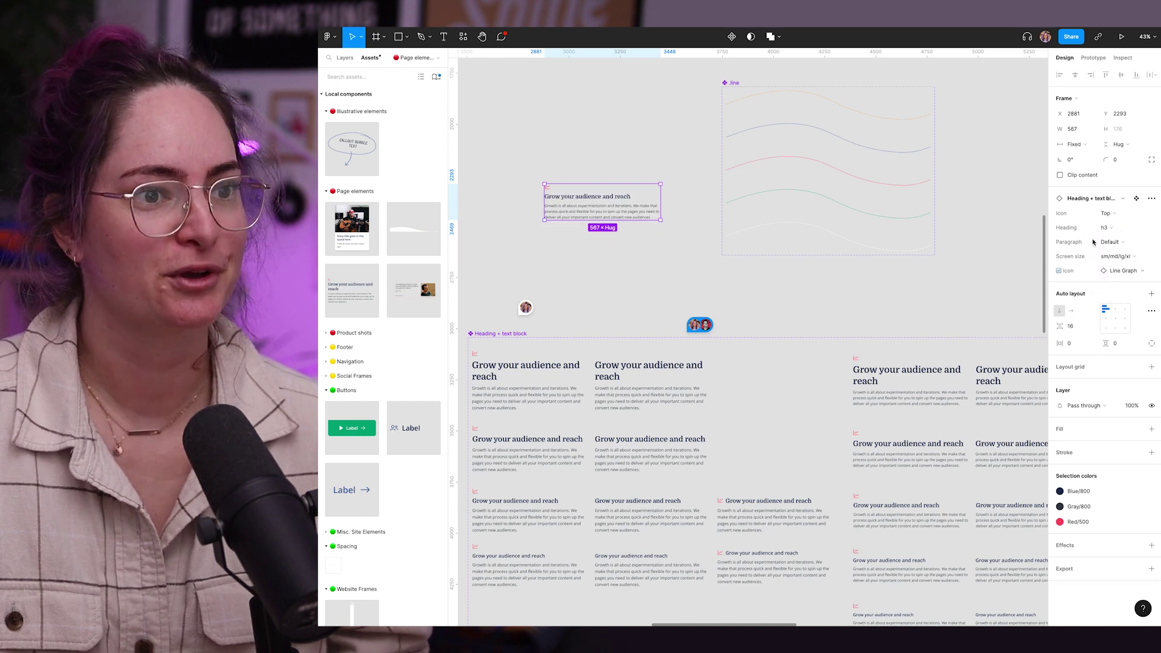
{"action": "left_click", "coordinate": [1116, 215]}
{"action": "left_click", "coordinate": [1130, 226]}
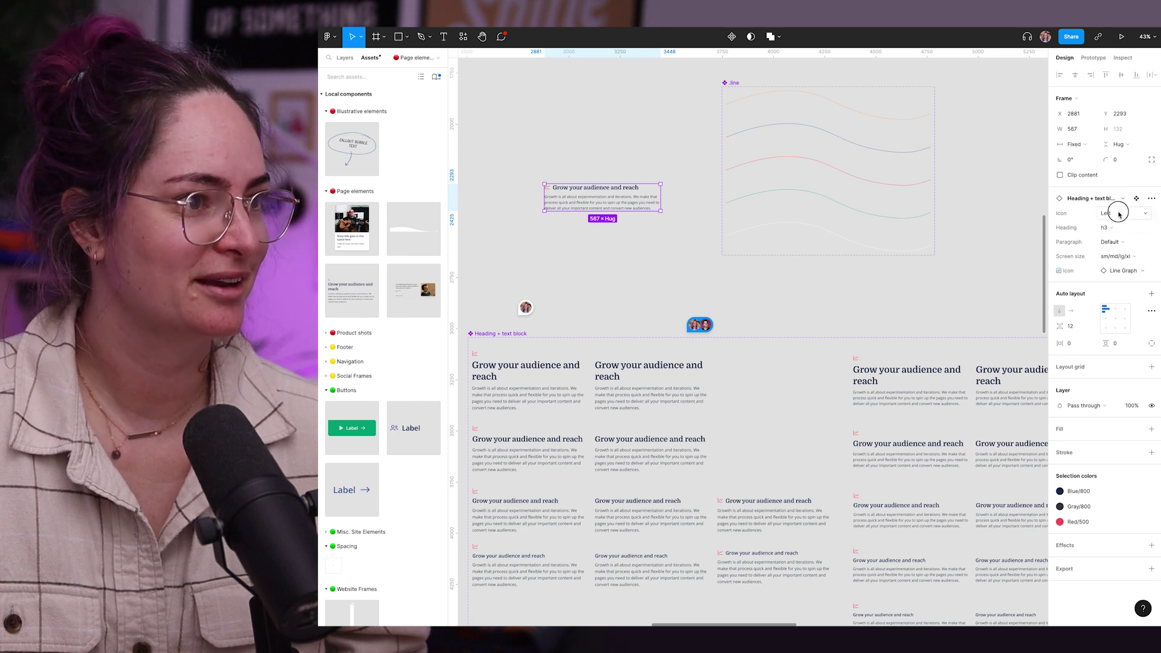
{"action": "left_click", "coordinate": [1120, 215]}
{"action": "left_click", "coordinate": [1119, 191]}
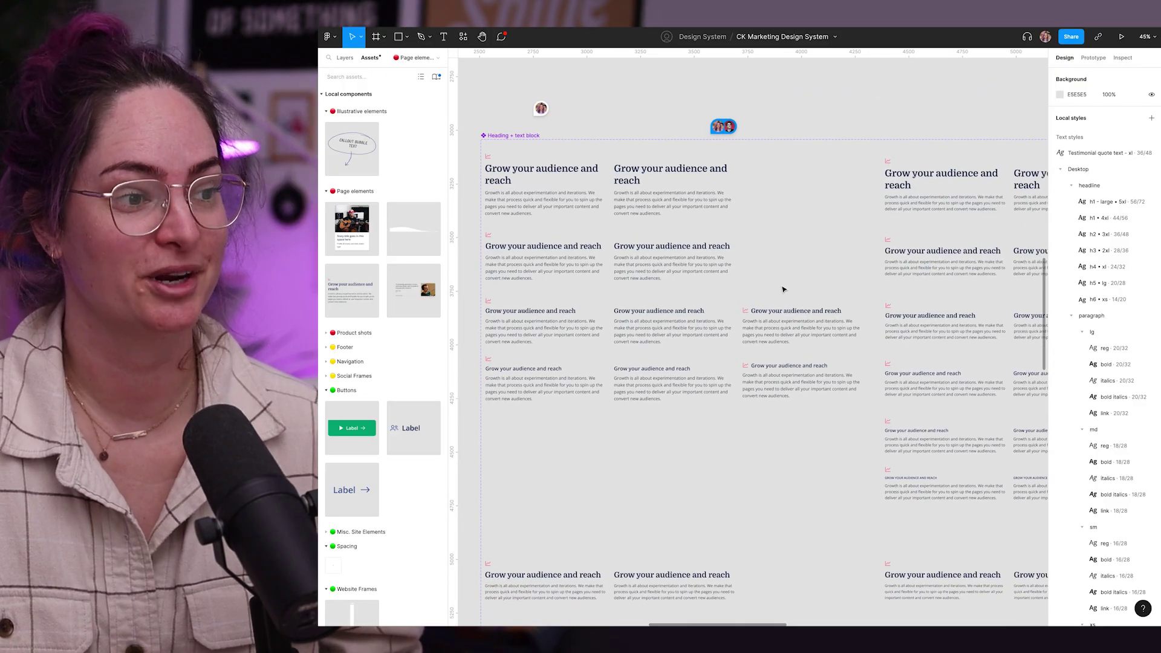
Pan across the Heading + text block variants and the stacked-content notes below.
{"action": "scroll", "coordinate": [819, 254], "scroll_direction": "up", "scroll_amount": 5}
{"action": "scroll", "coordinate": [818, 254], "scroll_direction": "left", "scroll_amount": 3}
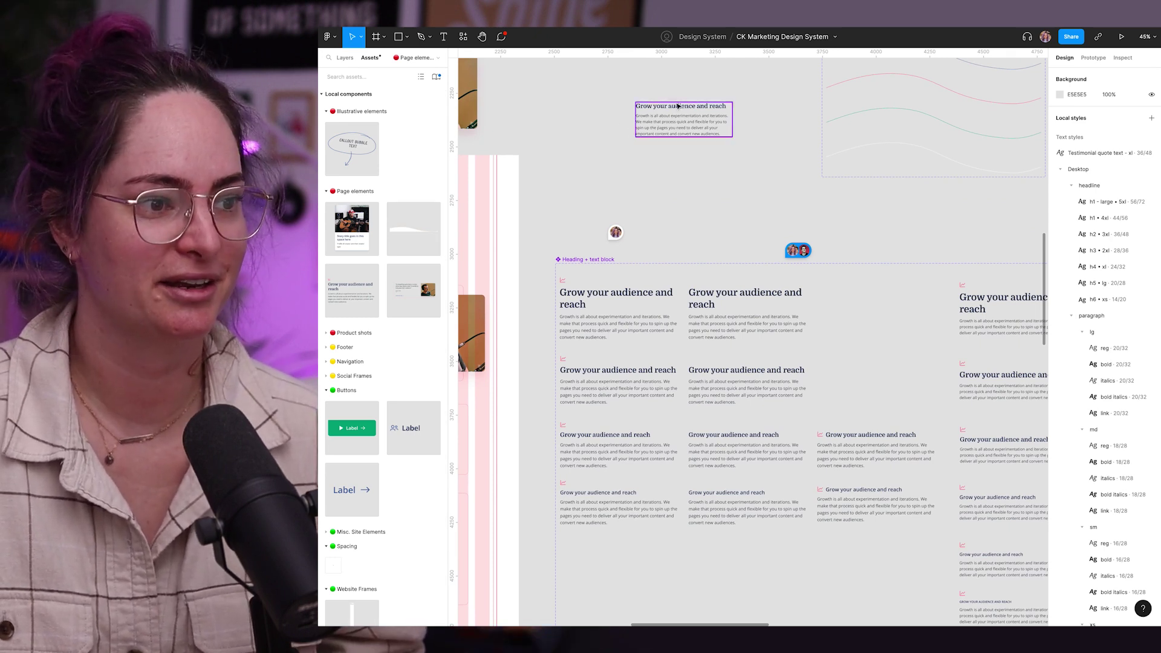
{"action": "scroll", "coordinate": [718, 193], "scroll_direction": "down", "scroll_amount": 5}
{"action": "scroll", "coordinate": [718, 193], "scroll_direction": "right", "scroll_amount": 6}
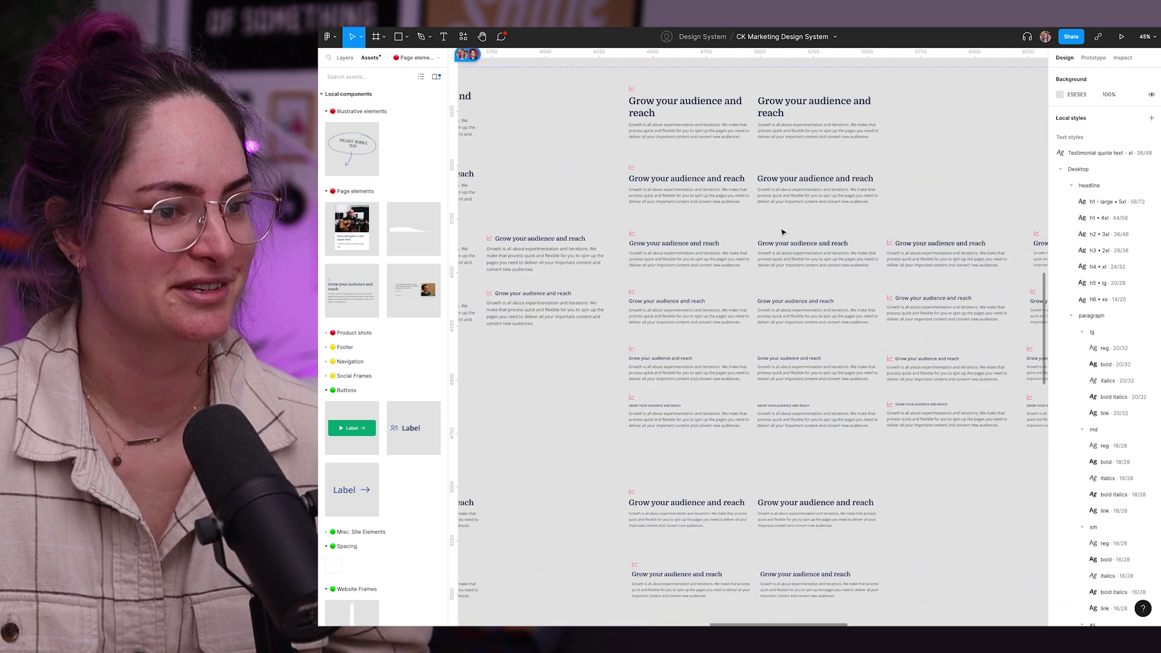
{"action": "scroll", "coordinate": [782, 232], "scroll_direction": "down", "scroll_amount": 5}
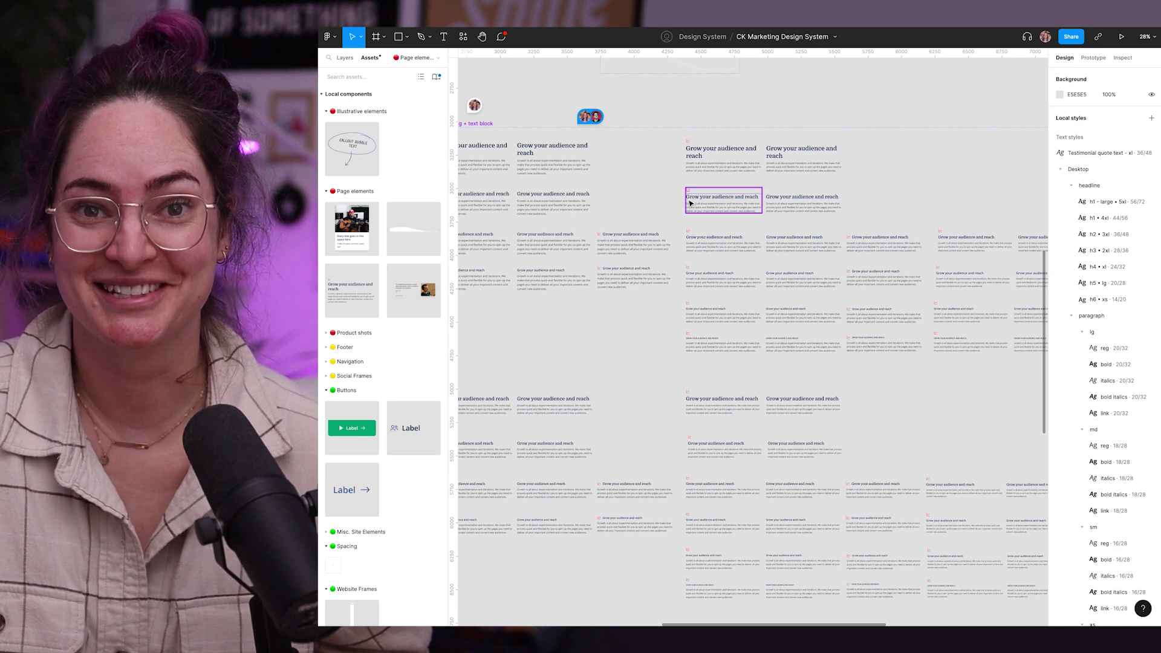
{"action": "scroll", "coordinate": [689, 195], "scroll_direction": "right", "scroll_amount": 10}
{"action": "scroll", "coordinate": [689, 195], "scroll_direction": "down", "scroll_amount": 2}
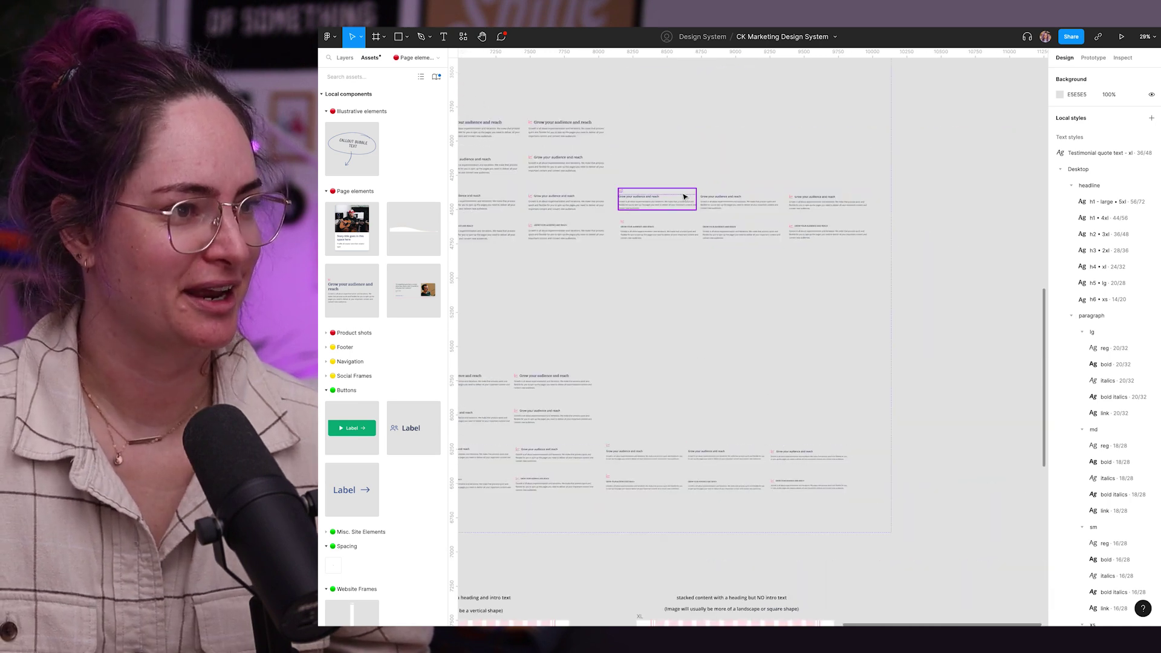
{"action": "scroll", "coordinate": [756, 202], "scroll_direction": "left", "scroll_amount": 1}
{"action": "scroll", "coordinate": [756, 203], "scroll_direction": "up", "scroll_amount": 1}
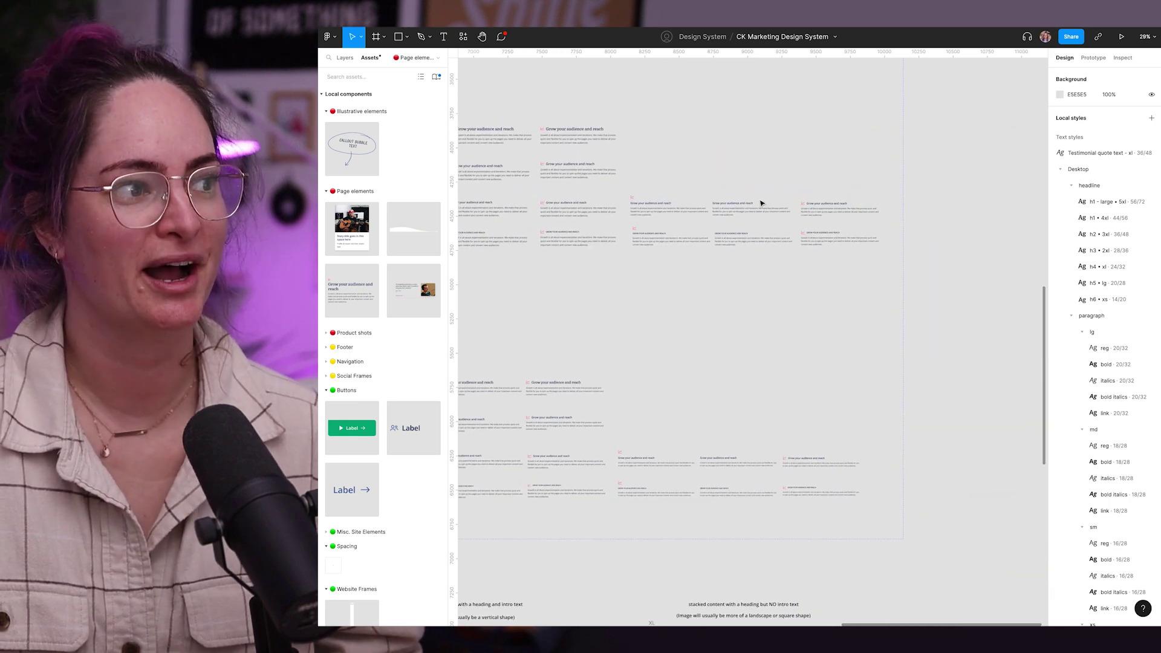
{"action": "scroll", "coordinate": [665, 181], "scroll_direction": "down", "scroll_amount": 10}
{"action": "scroll", "coordinate": [666, 182], "scroll_direction": "left", "scroll_amount": 7}
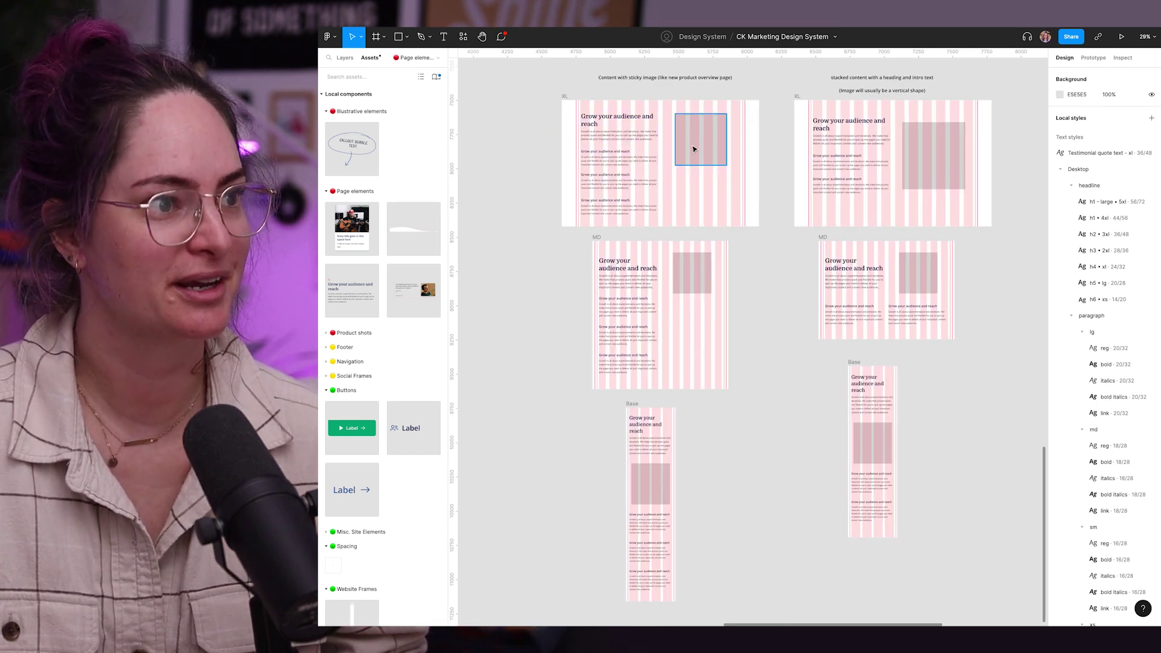
{"action": "scroll", "coordinate": [665, 145], "scroll_direction": "right", "scroll_amount": 10}
{"action": "scroll", "coordinate": [666, 146], "scroll_direction": "up", "scroll_amount": 1}
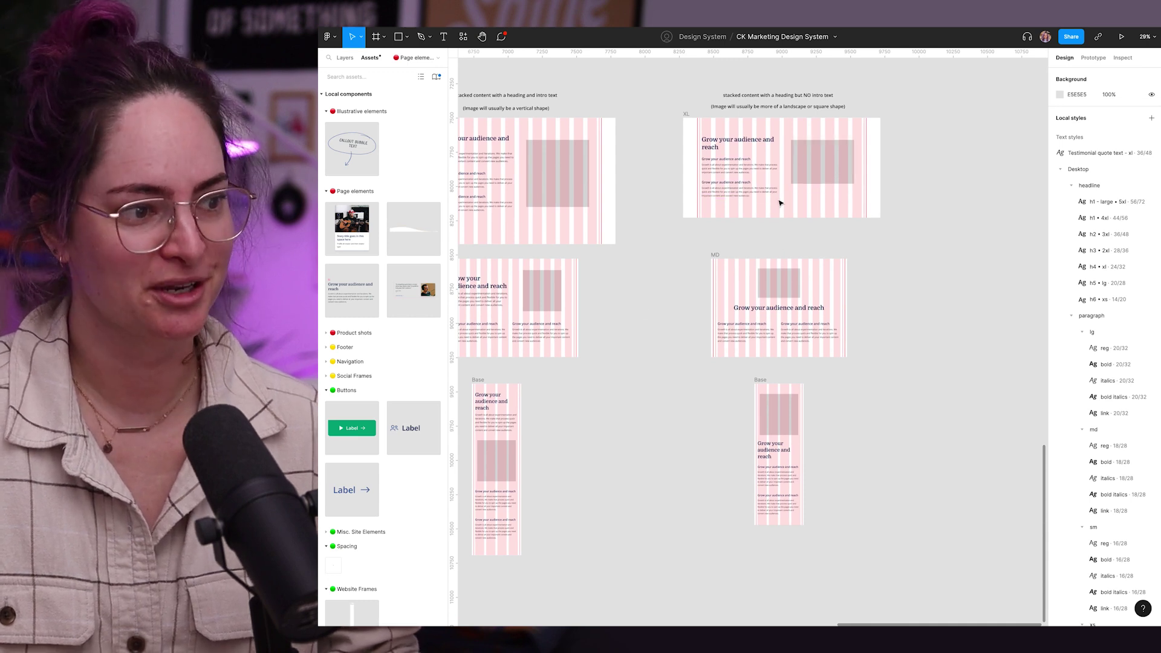
{"action": "scroll", "coordinate": [643, 337], "scroll_direction": "left", "scroll_amount": 10}
{"action": "scroll", "coordinate": [643, 337], "scroll_direction": "down", "scroll_amount": 1}
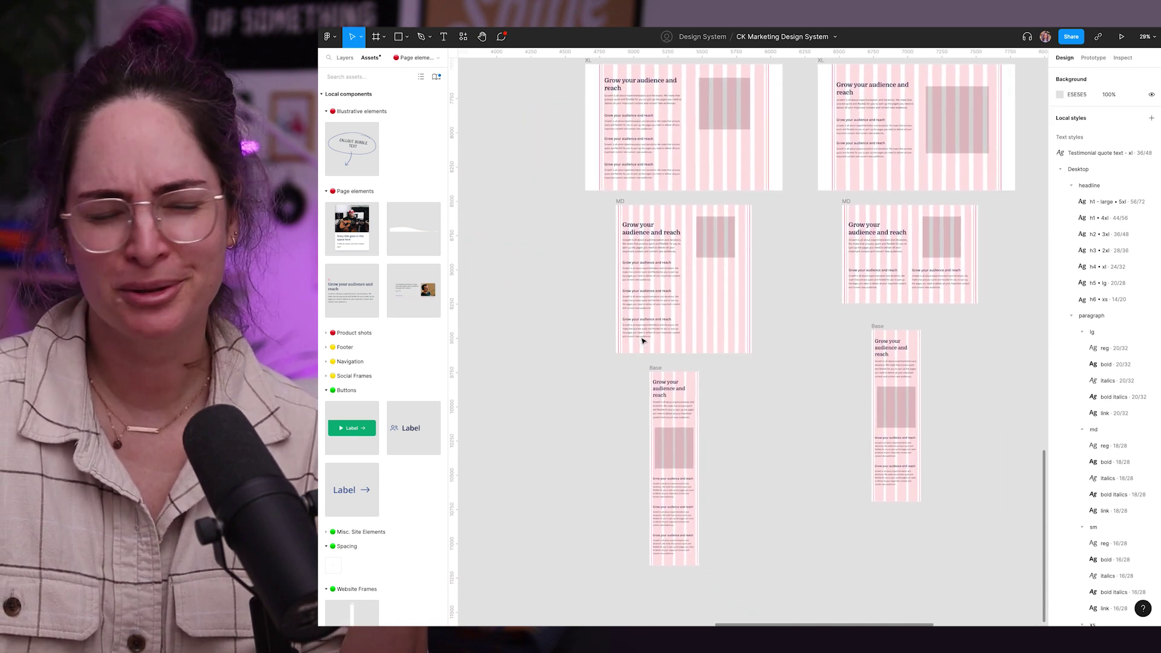
{"action": "scroll", "coordinate": [643, 342], "scroll_direction": "down", "scroll_amount": 2}
{"action": "scroll", "coordinate": [643, 341], "scroll_direction": "right", "scroll_amount": 1}
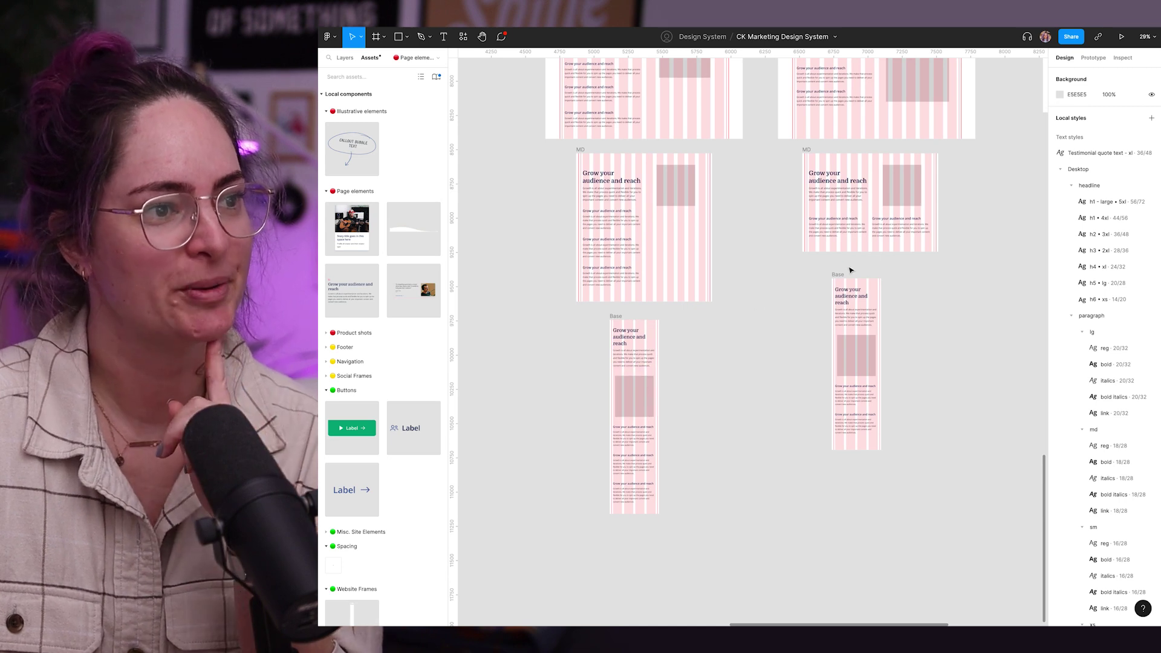
{"action": "scroll", "coordinate": [917, 312], "scroll_direction": "right", "scroll_amount": 4}
{"action": "scroll", "coordinate": [916, 312], "scroll_direction": "up", "scroll_amount": 1}
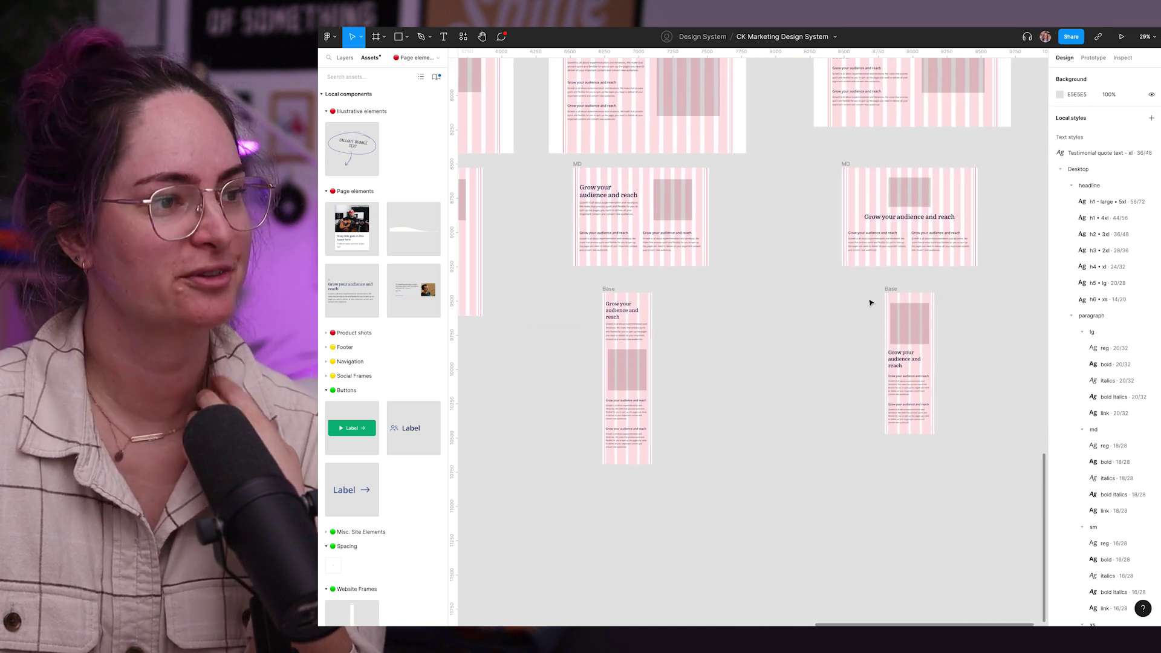
{"action": "scroll", "coordinate": [785, 317], "scroll_direction": "left", "scroll_amount": 10}
{"action": "scroll", "coordinate": [785, 317], "scroll_direction": "up", "scroll_amount": 3}
{"action": "scroll", "coordinate": [785, 317], "scroll_direction": "down", "scroll_amount": 2}
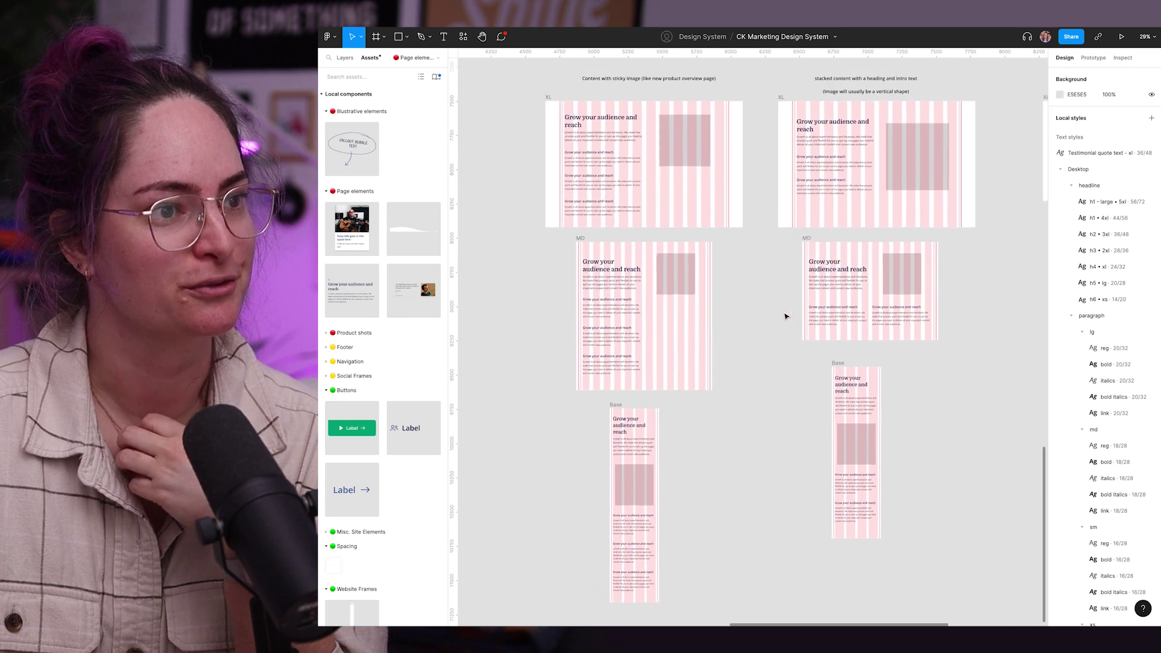
{"action": "scroll", "coordinate": [785, 316], "scroll_direction": "down", "scroll_amount": 3}
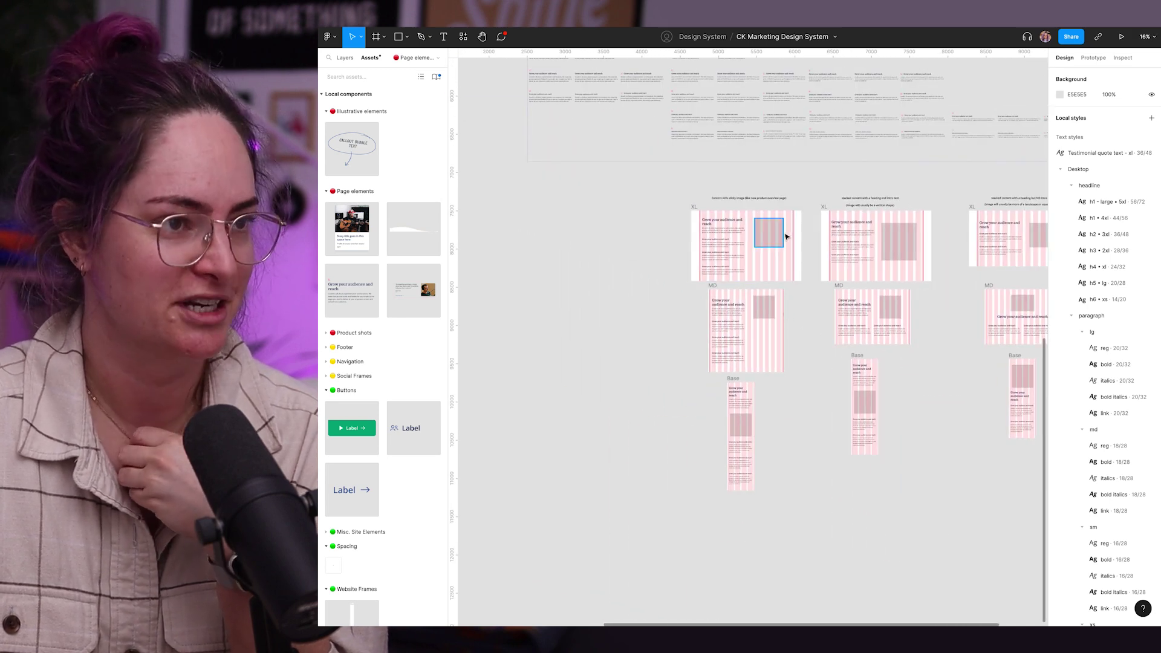
{"action": "scroll", "coordinate": [793, 264], "scroll_direction": "up", "scroll_amount": 4}
{"action": "scroll", "coordinate": [792, 264], "scroll_direction": "left", "scroll_amount": 3}
{"action": "scroll", "coordinate": [792, 263], "scroll_direction": "down", "scroll_amount": 2}
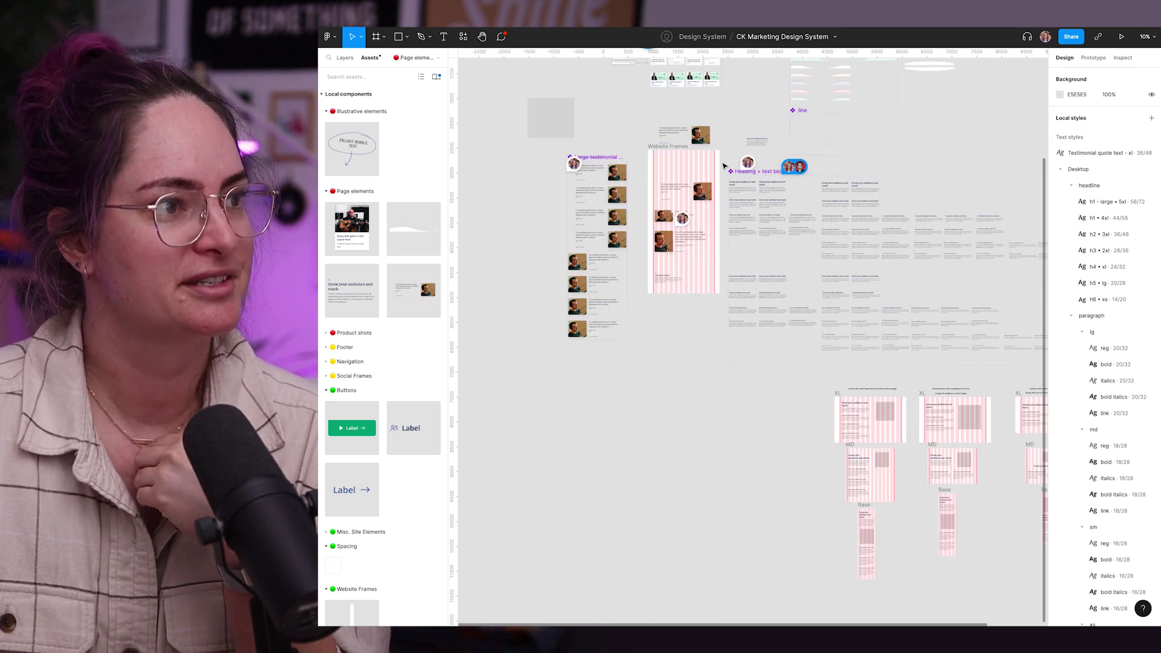
{"action": "scroll", "coordinate": [762, 153], "scroll_direction": "up", "scroll_amount": 2}
Drop a new Curved divider instance on the canvas and make its base colour Yellow.
{"action": "scroll", "coordinate": [765, 122], "scroll_direction": "up", "scroll_amount": 7}
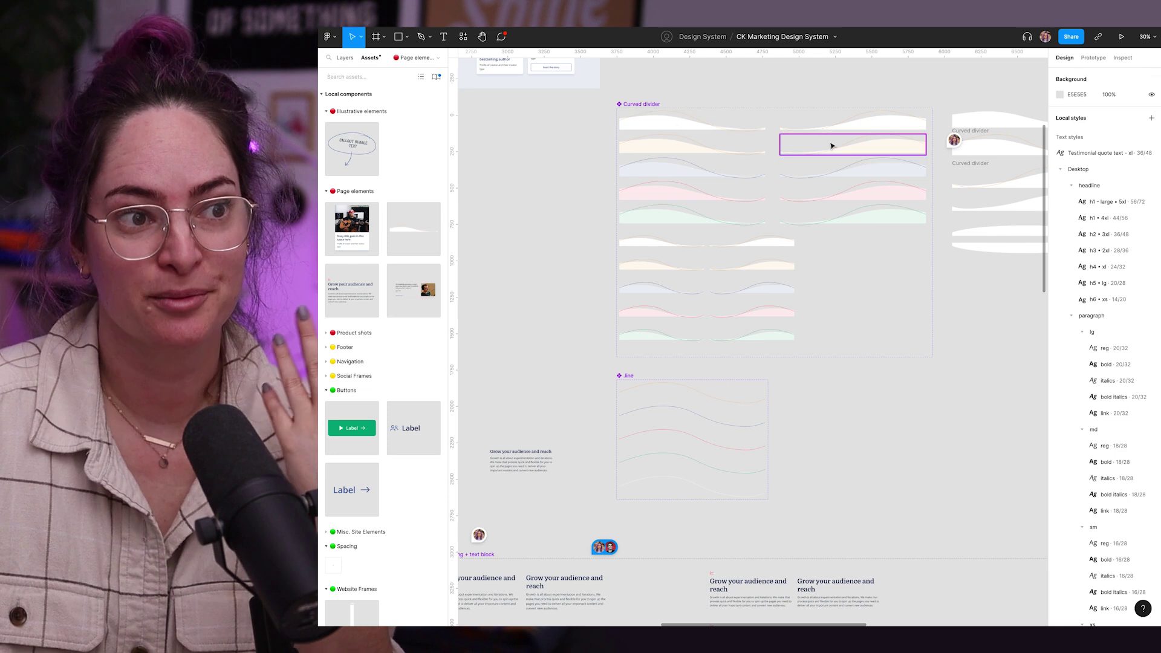
{"action": "scroll", "coordinate": [674, 166], "scroll_direction": "right", "scroll_amount": 5}
{"action": "left_click", "coordinate": [758, 118]}
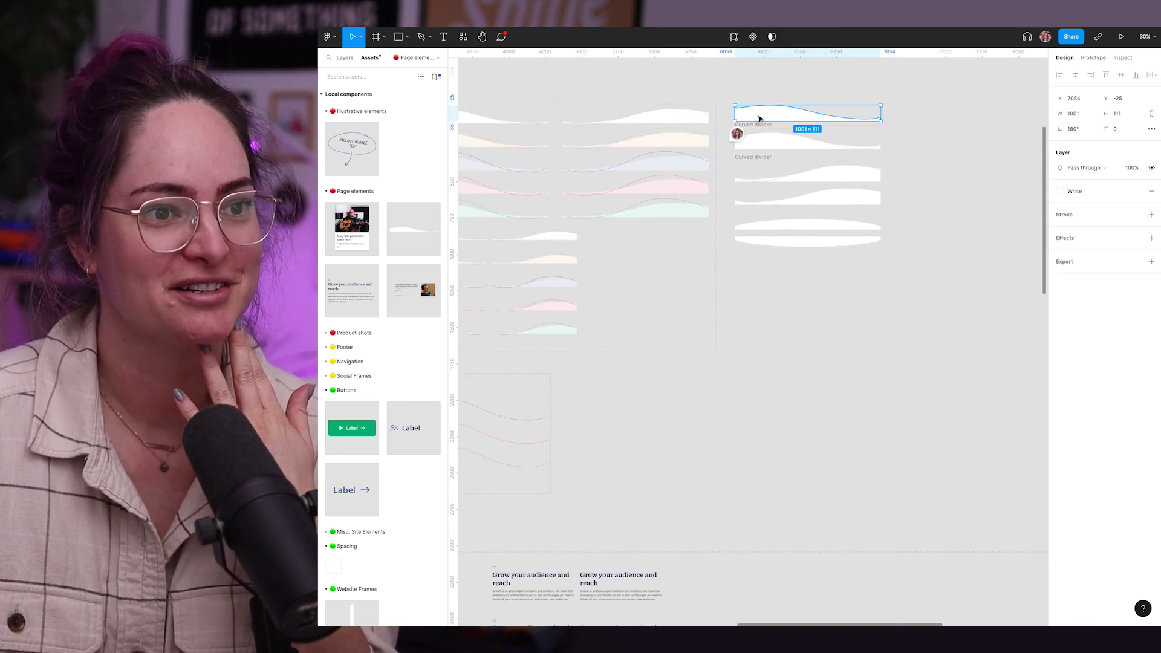
{"action": "left_click", "coordinate": [934, 221]}
{"action": "left_click_drag", "start_coordinate": [401, 218], "coordinate": [852, 336]}
{"action": "left_click", "coordinate": [1112, 197]}
{"action": "left_click", "coordinate": [1120, 194]}
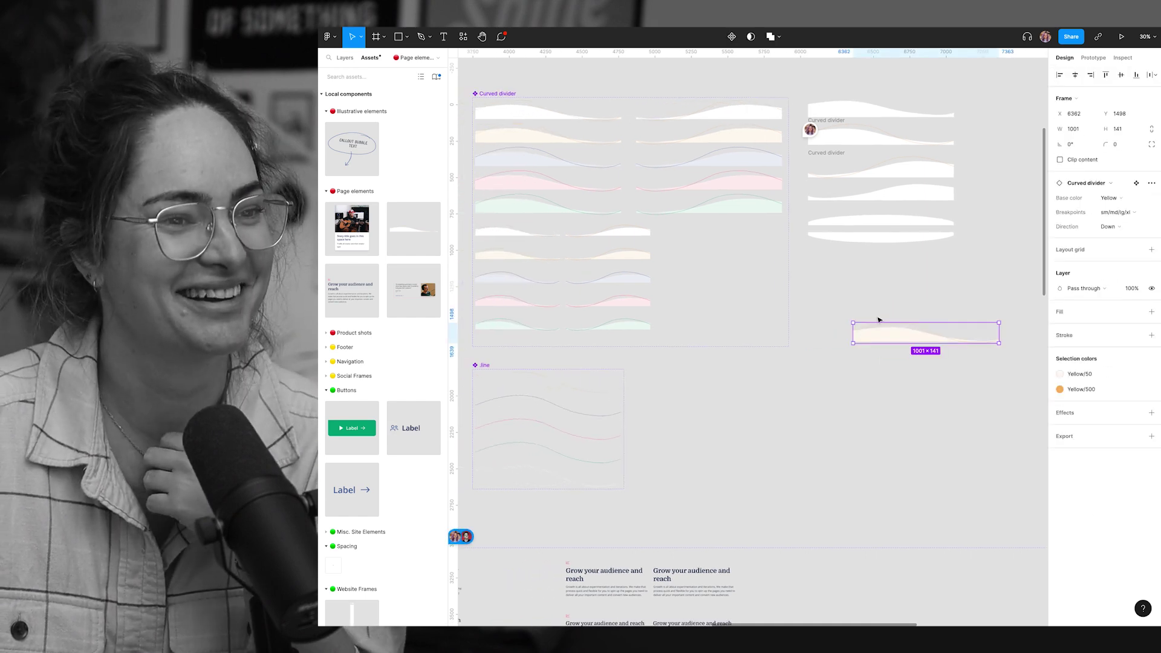
Switch the new divider's breakpoint to base/xs.
{"action": "scroll", "coordinate": [870, 317], "scroll_direction": "down", "scroll_amount": 2}
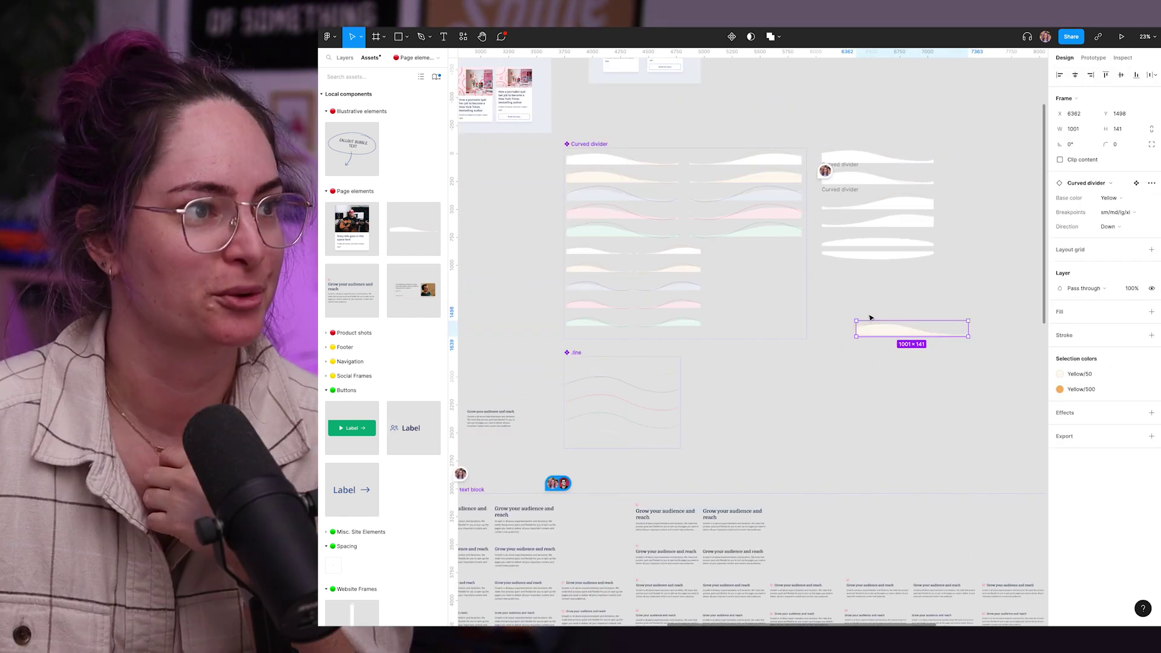
{"action": "left_click", "coordinate": [1111, 212]}
{"action": "left_click", "coordinate": [1129, 228]}
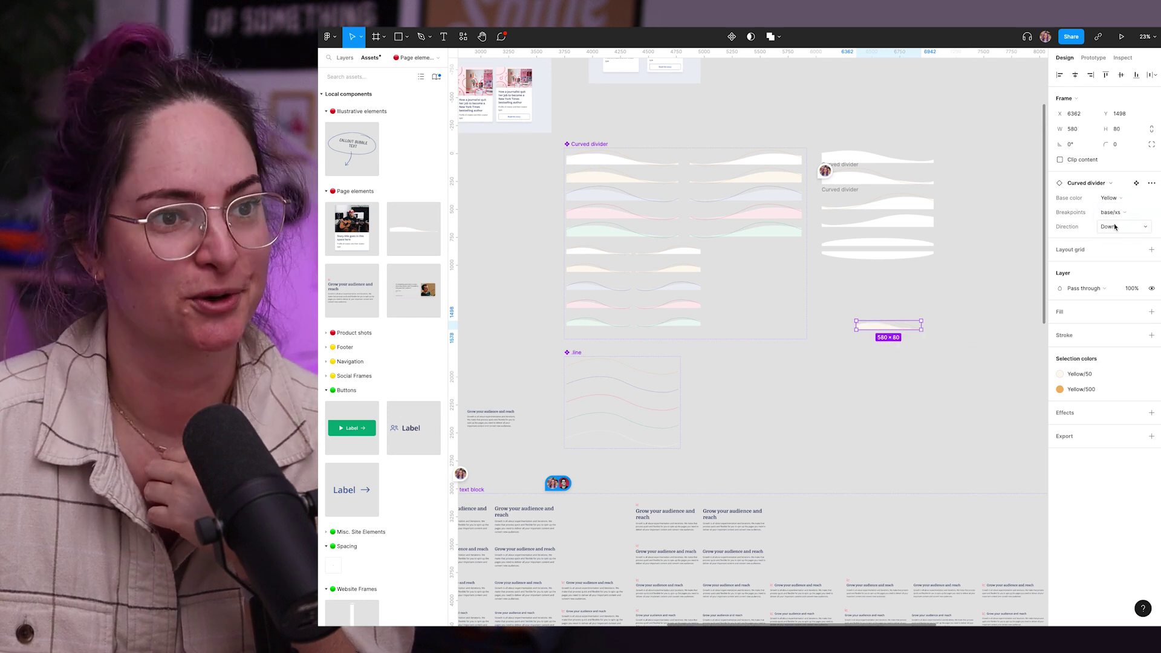
{"action": "left_click", "coordinate": [1116, 227]}
{"action": "left_click", "coordinate": [1116, 226]}
{"action": "left_click", "coordinate": [1125, 212]}
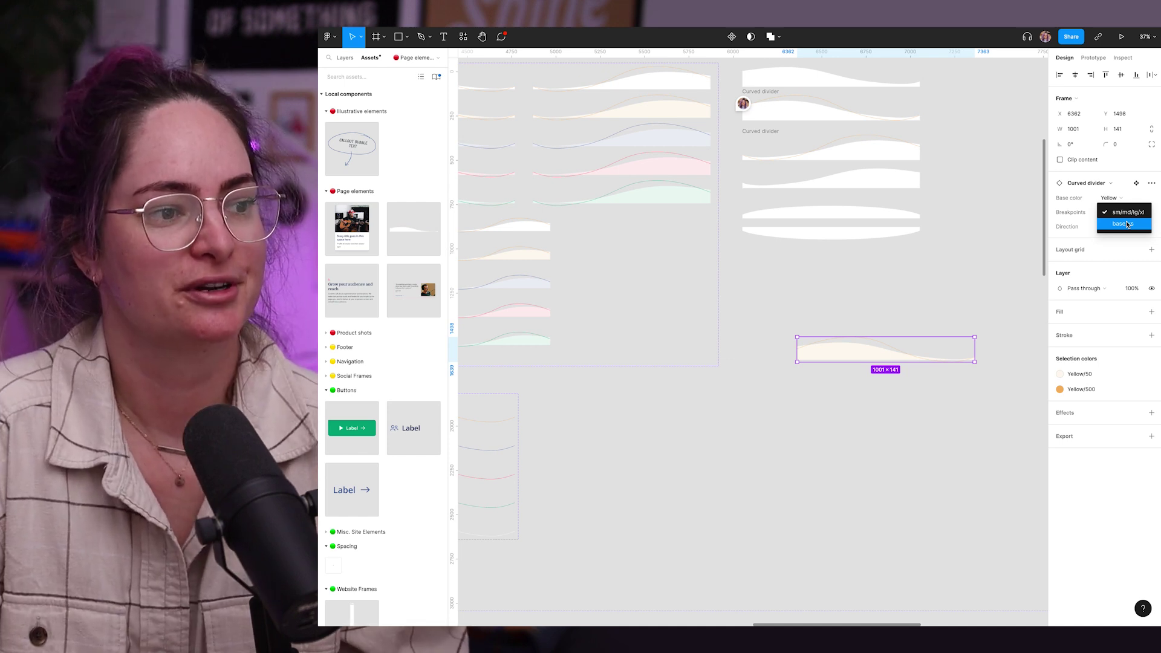
{"action": "left_click", "coordinate": [1128, 224]}
{"action": "left_click", "coordinate": [842, 303]}
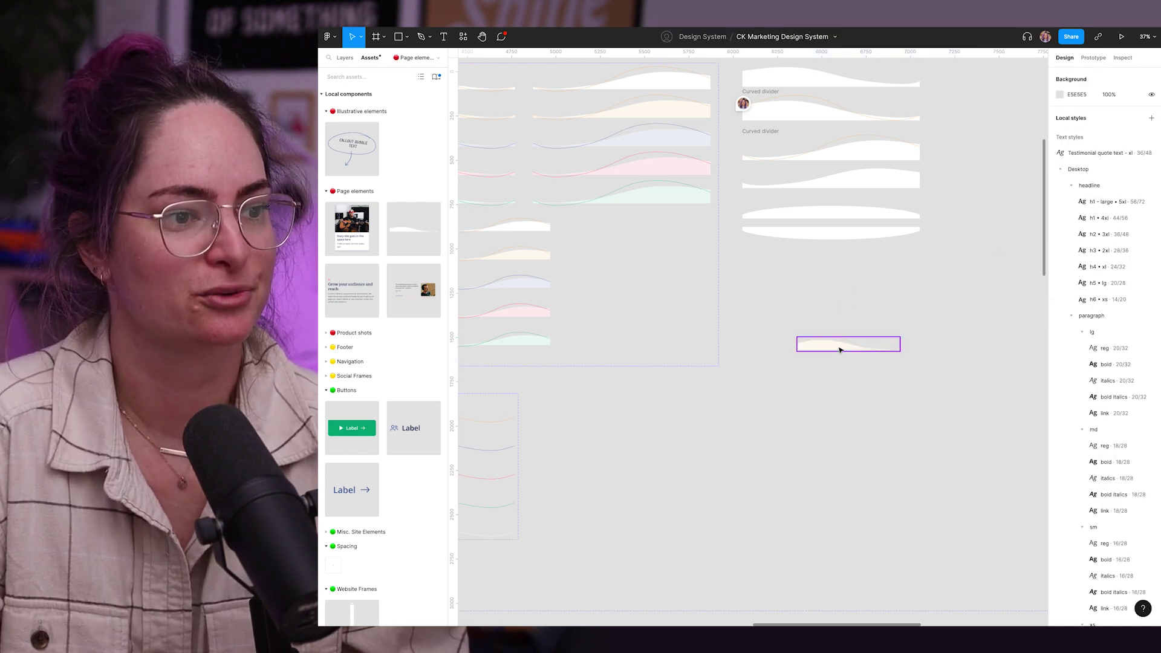
{"action": "left_click", "coordinate": [840, 345]}
Narrow the divider to 532, then restore the sm/md/lg/xl breakpoint and widen it to 1001.
{"action": "mouse_move", "coordinate": [902, 346]}
{"action": "left_mouse_down"}
{"action": "mouse_move", "coordinate": [988, 339]}
{"action": "mouse_move", "coordinate": [866, 345]}
{"action": "mouse_move", "coordinate": [1010, 332]}
{"action": "mouse_move", "coordinate": [915, 333]}
{"action": "left_mouse_up"}
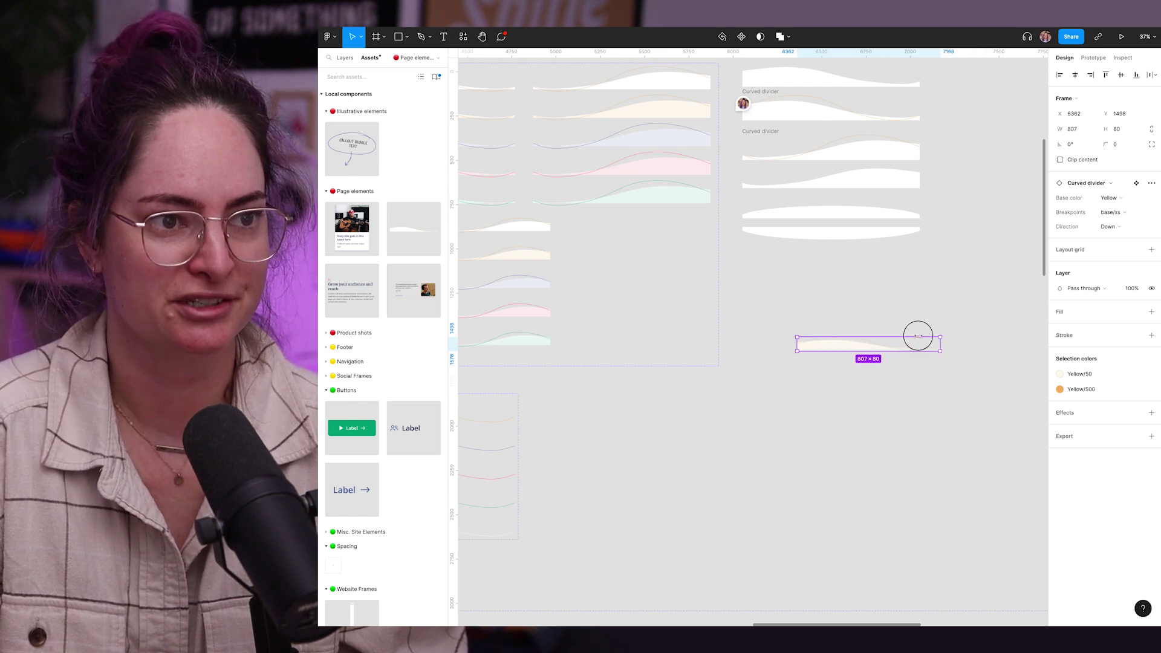
{"action": "left_click", "coordinate": [1112, 212]}
{"action": "left_click", "coordinate": [1133, 204]}
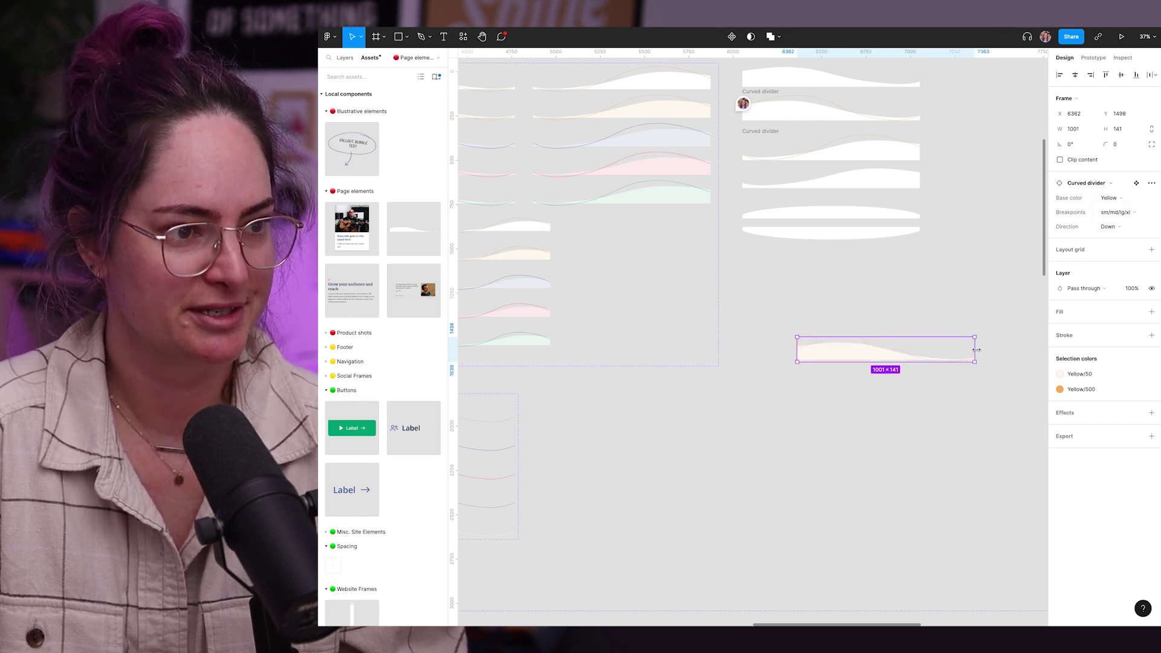
{"action": "left_click_drag", "start_coordinate": [976, 349], "coordinate": [900, 347]}
{"action": "left_click", "coordinate": [873, 306]}
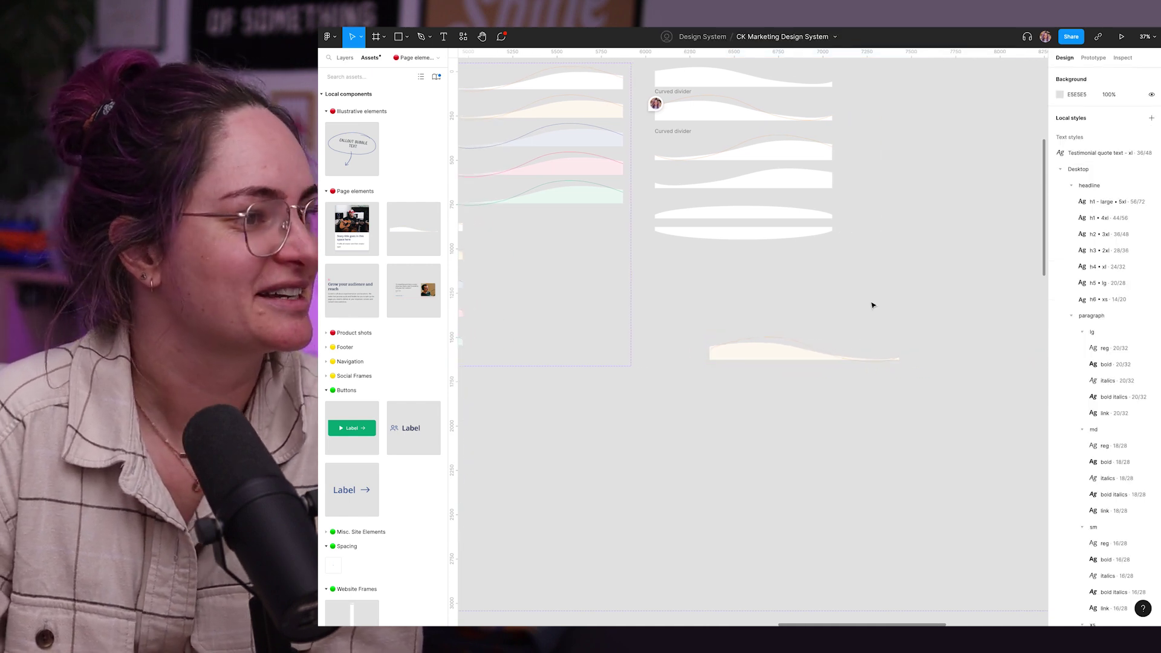
Pan from the dividers to the Article card component set and select the first Story card.
{"action": "scroll", "coordinate": [804, 298], "scroll_direction": "down", "scroll_amount": 3}
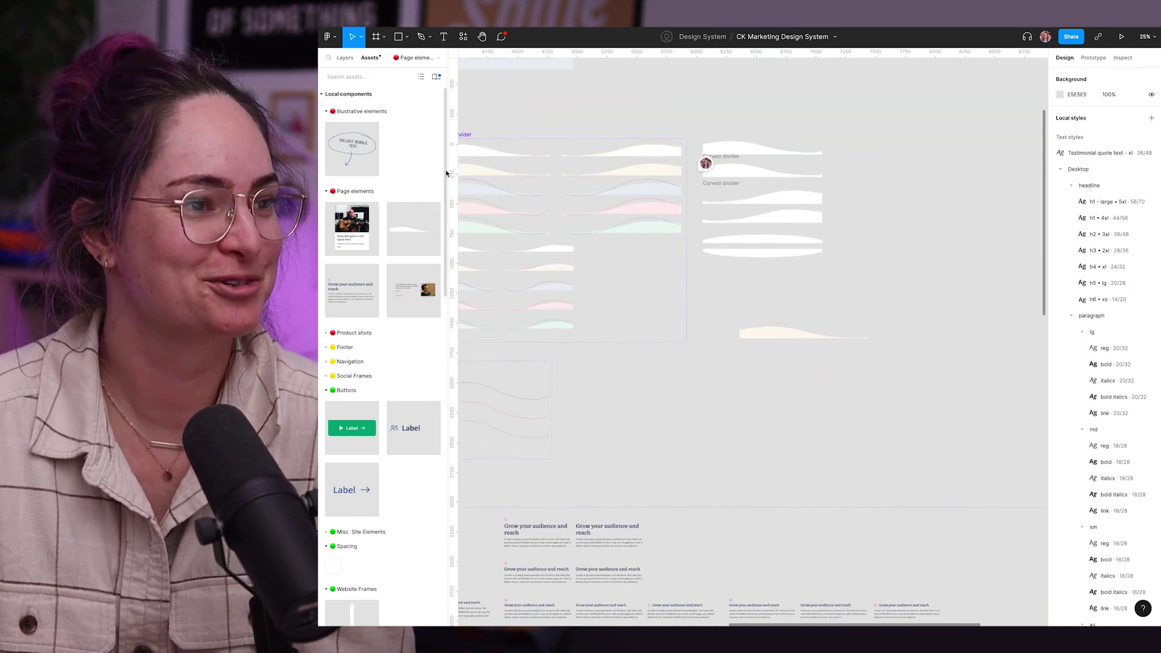
{"action": "scroll", "coordinate": [471, 235], "scroll_direction": "left", "scroll_amount": 10}
{"action": "scroll", "coordinate": [767, 199], "scroll_direction": "up", "scroll_amount": 5}
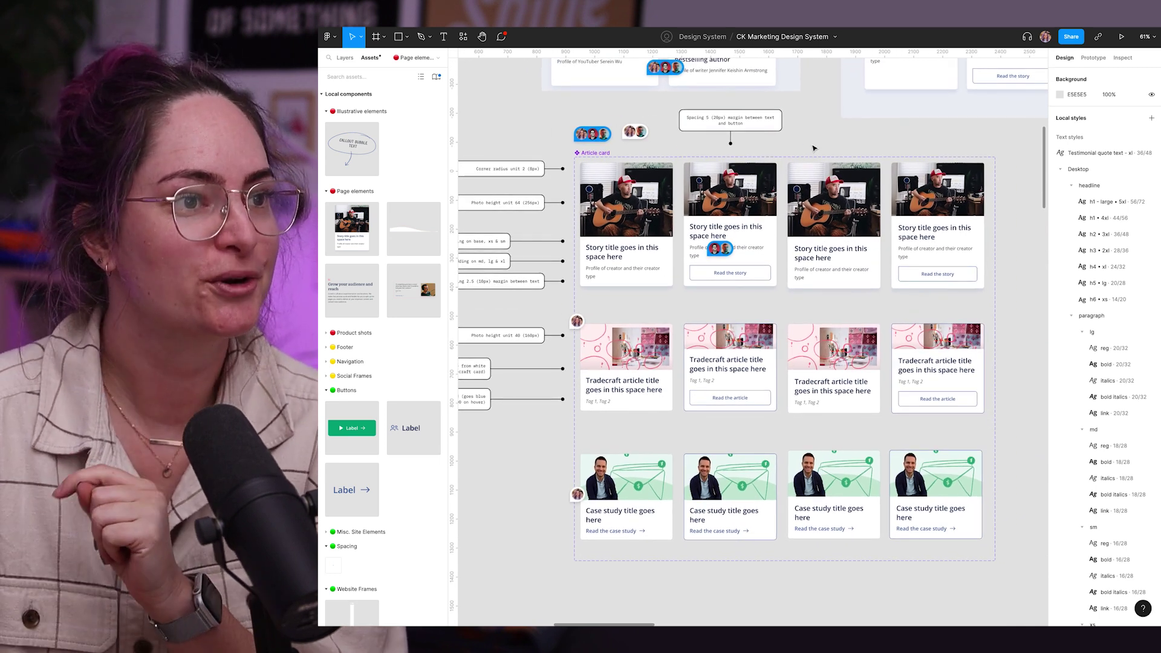
{"action": "scroll", "coordinate": [814, 148], "scroll_direction": "up", "scroll_amount": 2}
{"action": "scroll", "coordinate": [814, 148], "scroll_direction": "right", "scroll_amount": 2}
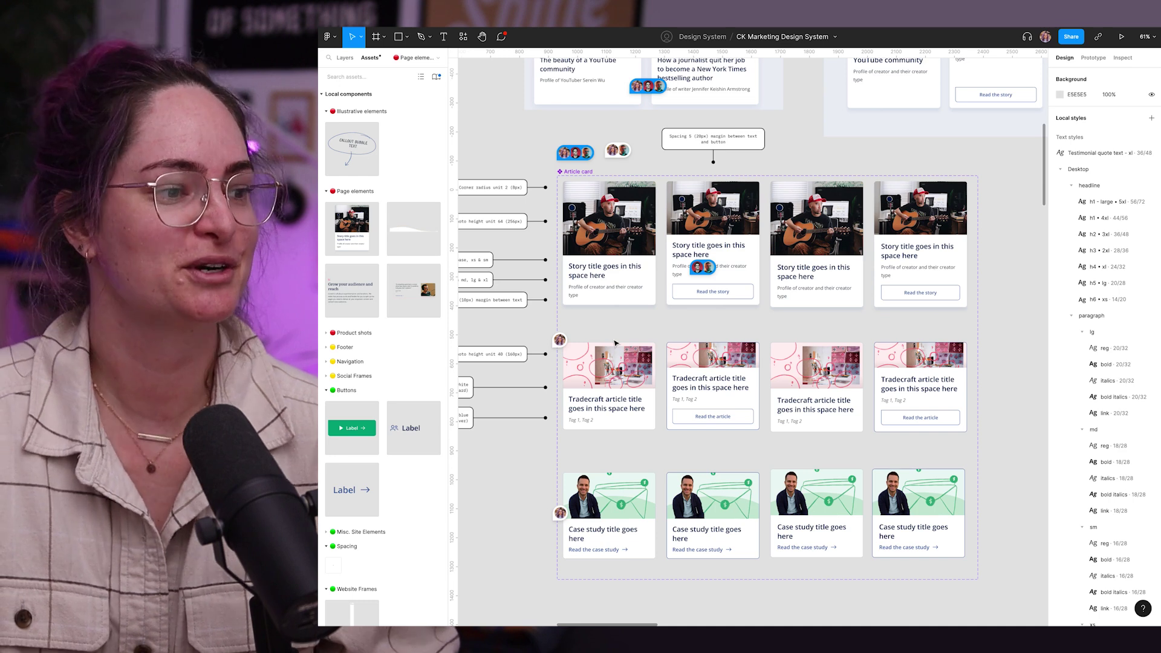
{"action": "scroll", "coordinate": [627, 343], "scroll_direction": "down", "scroll_amount": 2}
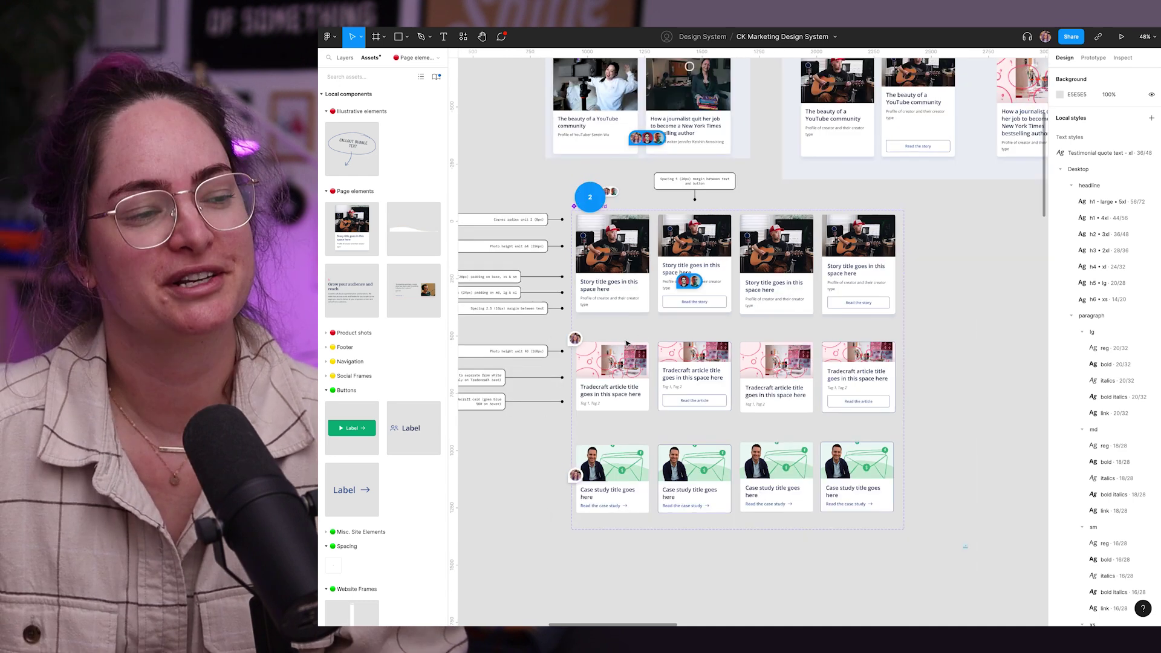
{"action": "left_click", "coordinate": [630, 305]}
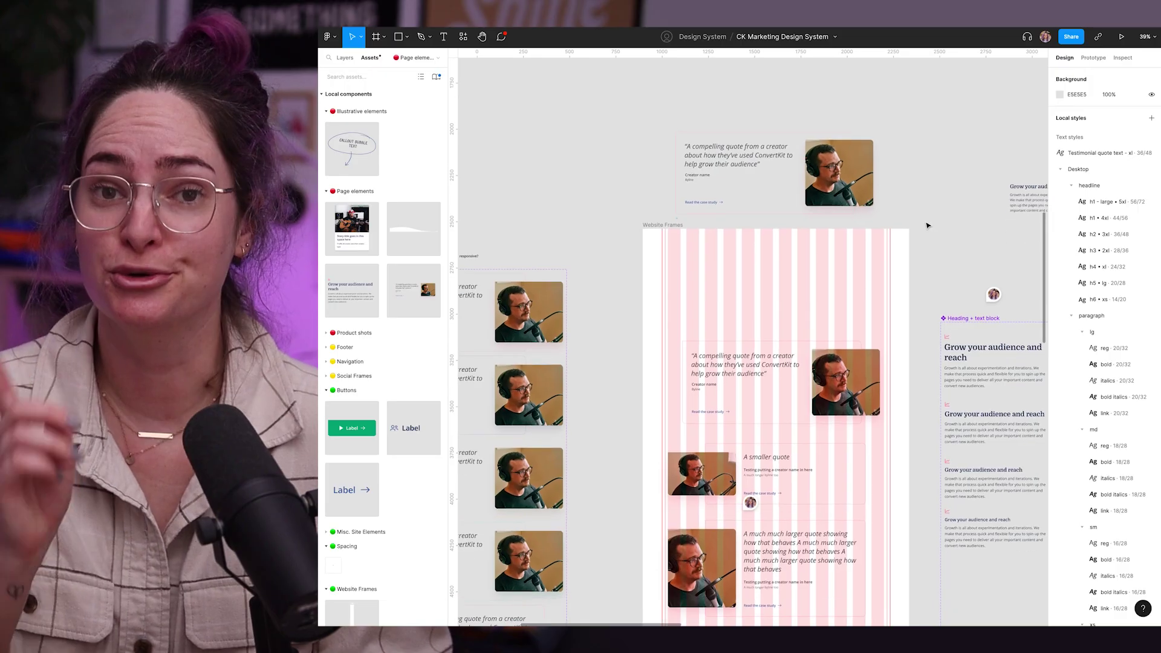
{"action": "scroll", "coordinate": [814, 288], "scroll_direction": "down", "scroll_amount": 8}
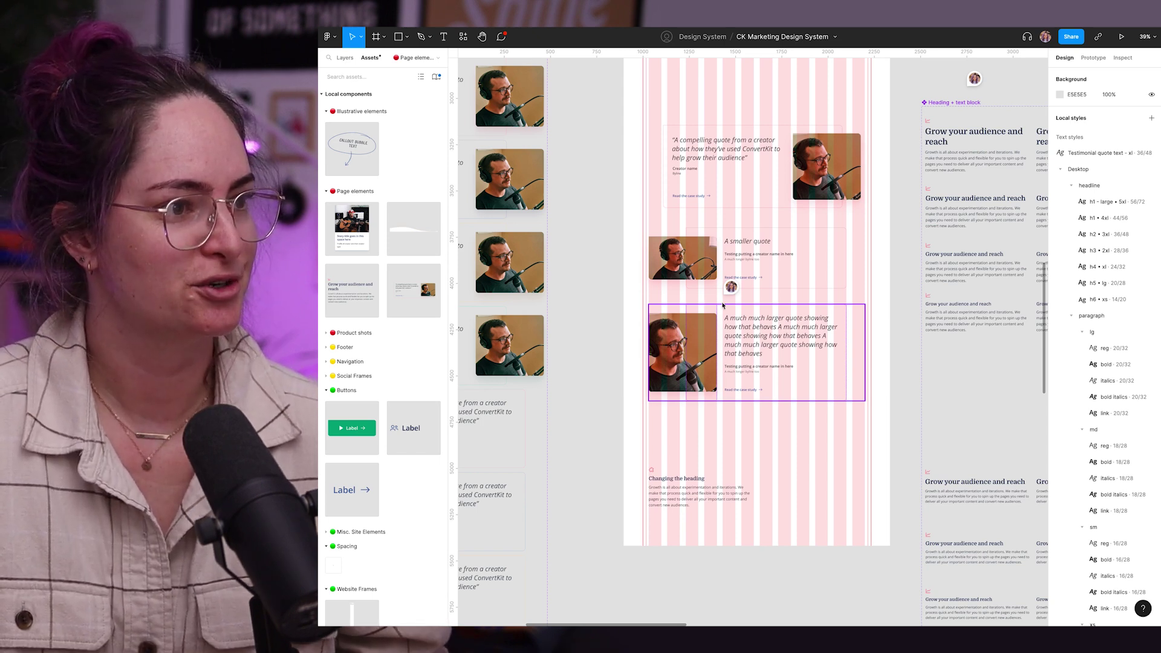
Pan the canvas to bring the Large testimonial quote variant column into view.
{"action": "scroll", "coordinate": [661, 233], "scroll_direction": "left", "scroll_amount": 3}
{"action": "scroll", "coordinate": [661, 233], "scroll_direction": "up", "scroll_amount": 1}
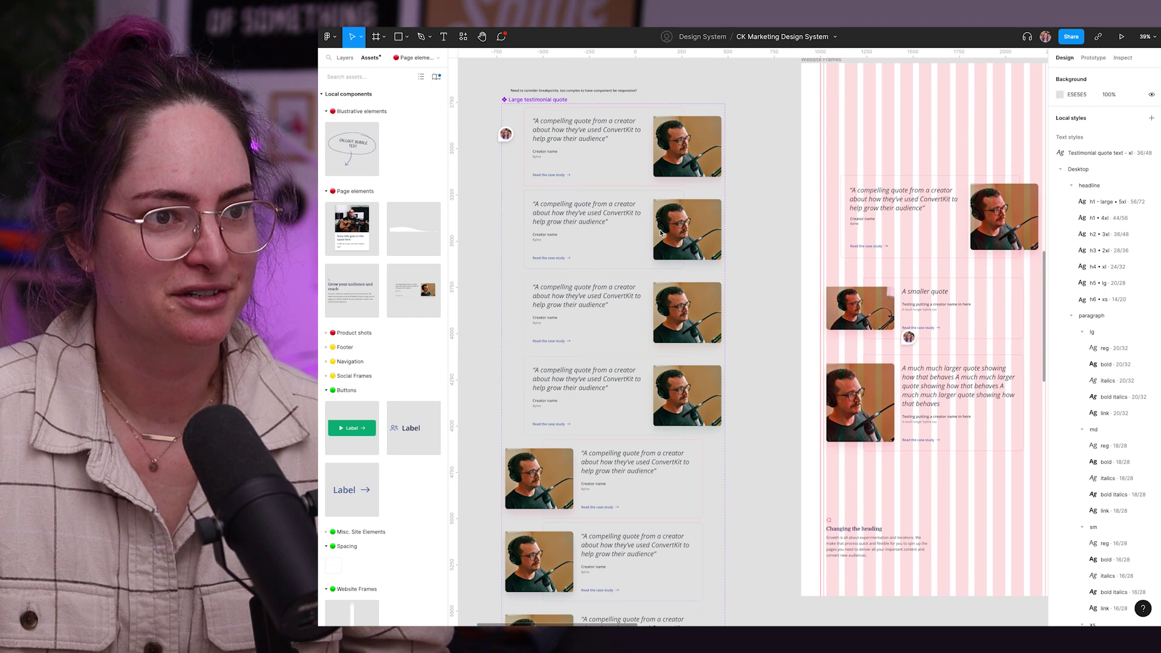
{"action": "scroll", "coordinate": [661, 233], "scroll_direction": "left", "scroll_amount": 2}
Zoom to the top large testimonial, set it to Green with photo Left, and change its quote to 'edit the text'.
{"action": "left_click", "coordinate": [611, 151]}
{"action": "key", "text": "shift+2"}
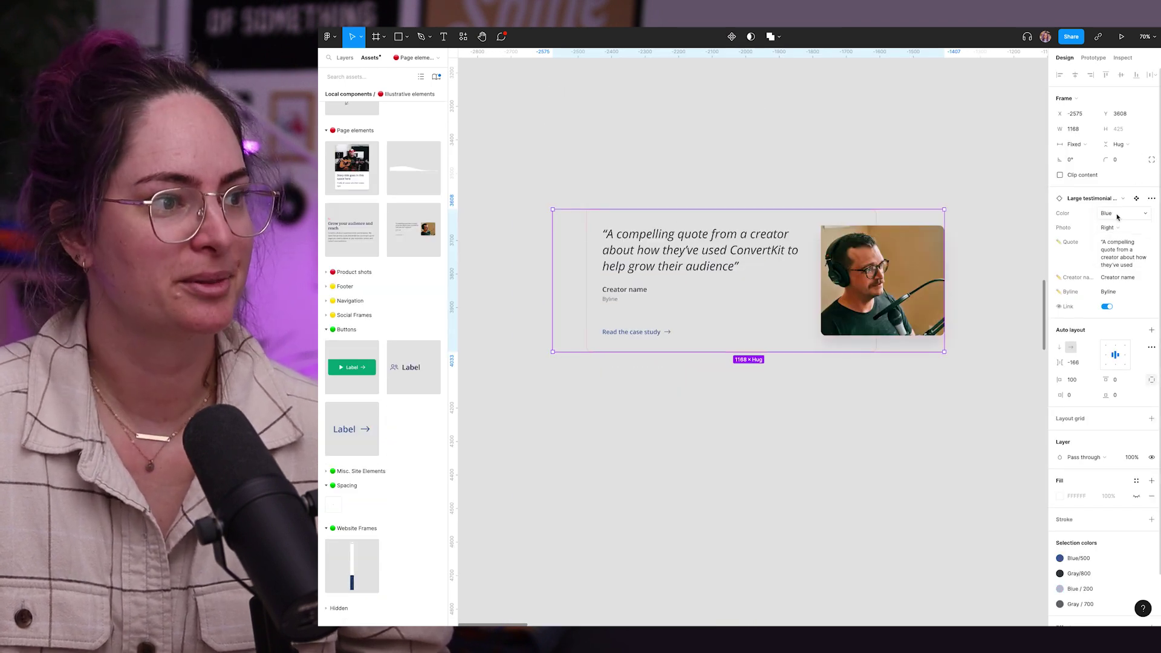
{"action": "left_click", "coordinate": [1117, 217]}
{"action": "left_click", "coordinate": [1118, 227]}
{"action": "left_click", "coordinate": [1118, 227]}
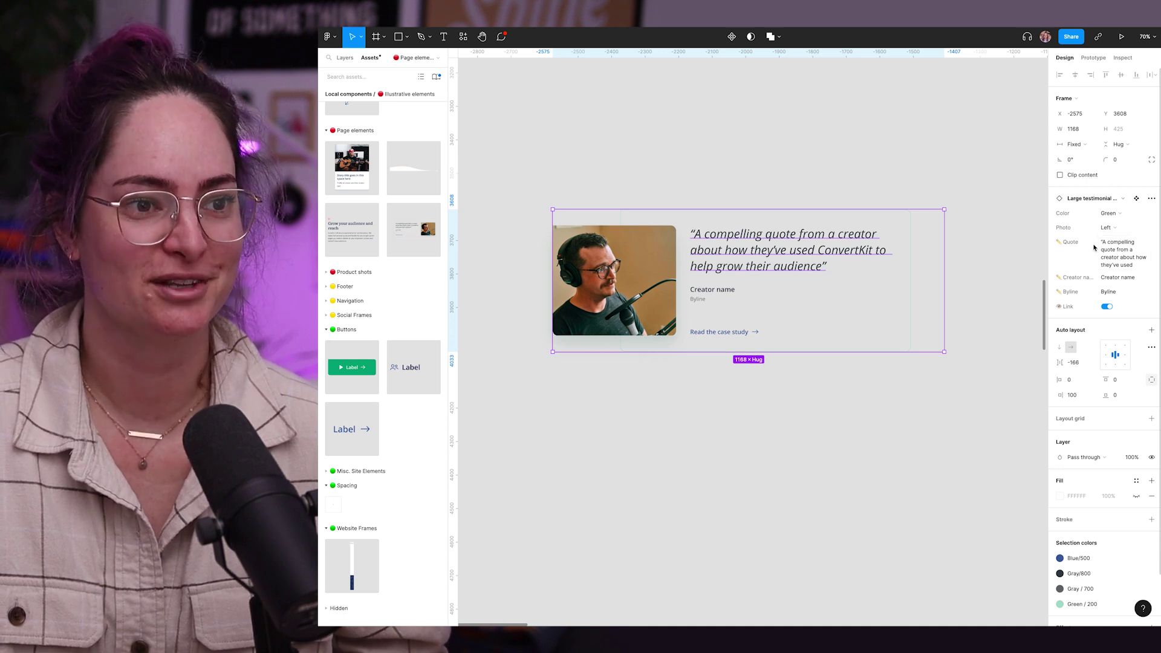
{"action": "left_click", "coordinate": [1128, 251]}
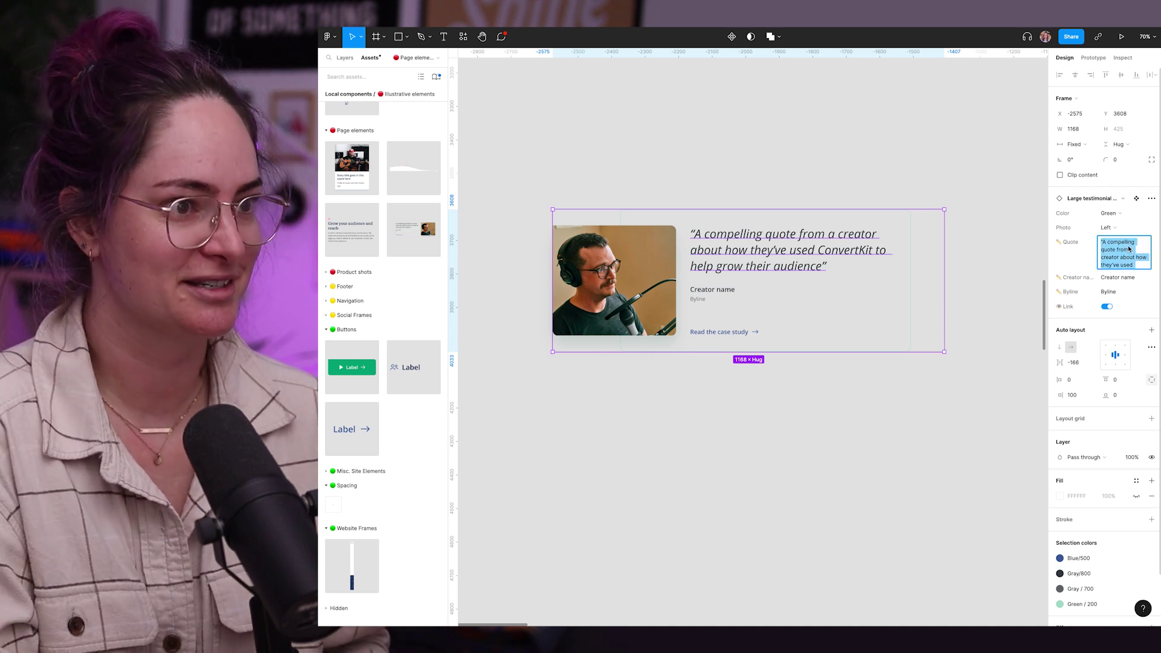
{"action": "type", "text": "edit the text"}
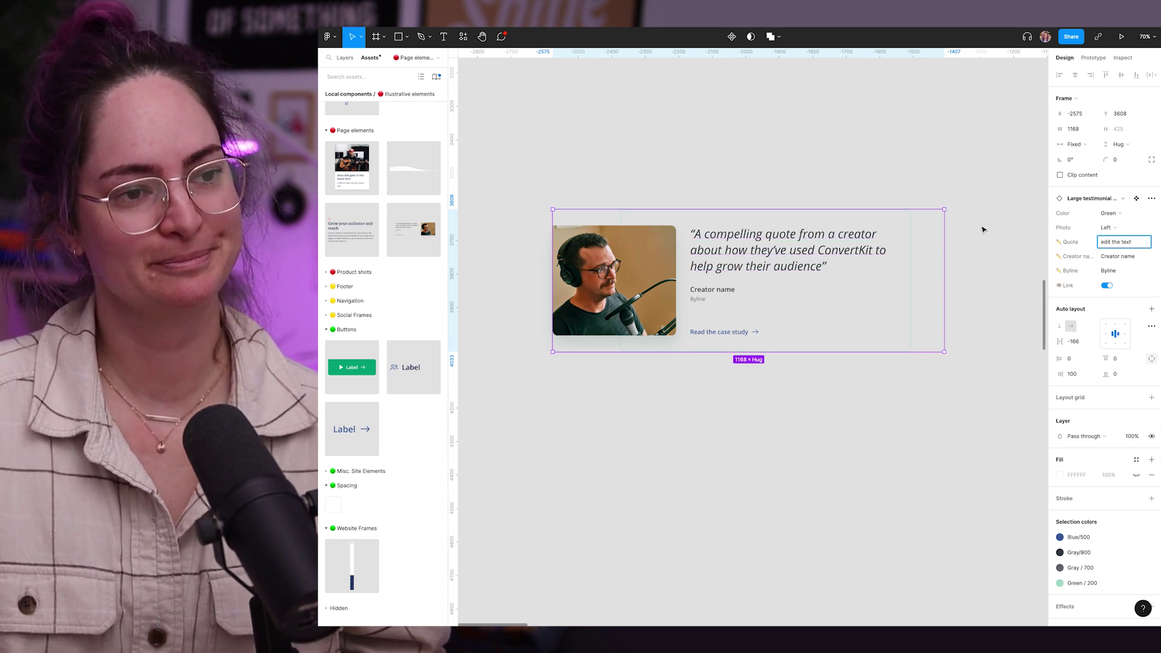
{"action": "left_click", "coordinate": [982, 229]}
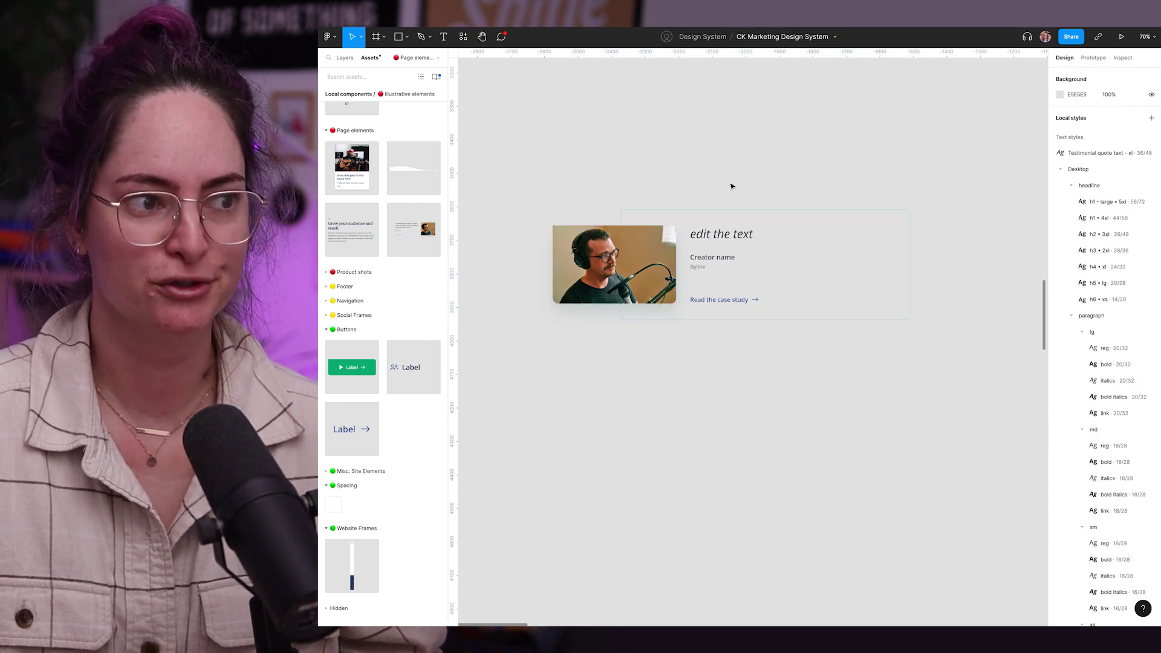
{"action": "left_click", "coordinate": [760, 210]}
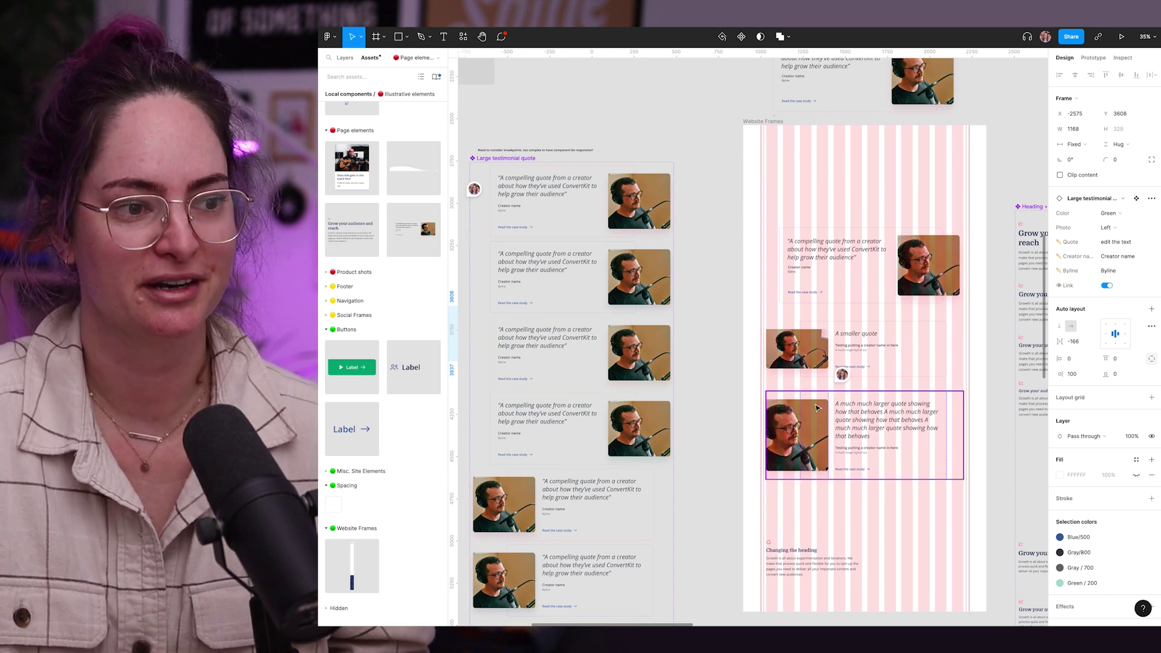
{"action": "scroll", "coordinate": [981, 327], "scroll_direction": "down", "scroll_amount": 2}
{"action": "scroll", "coordinate": [981, 327], "scroll_direction": "right", "scroll_amount": 2}
{"action": "scroll", "coordinate": [981, 325], "scroll_direction": "up", "scroll_amount": 2}
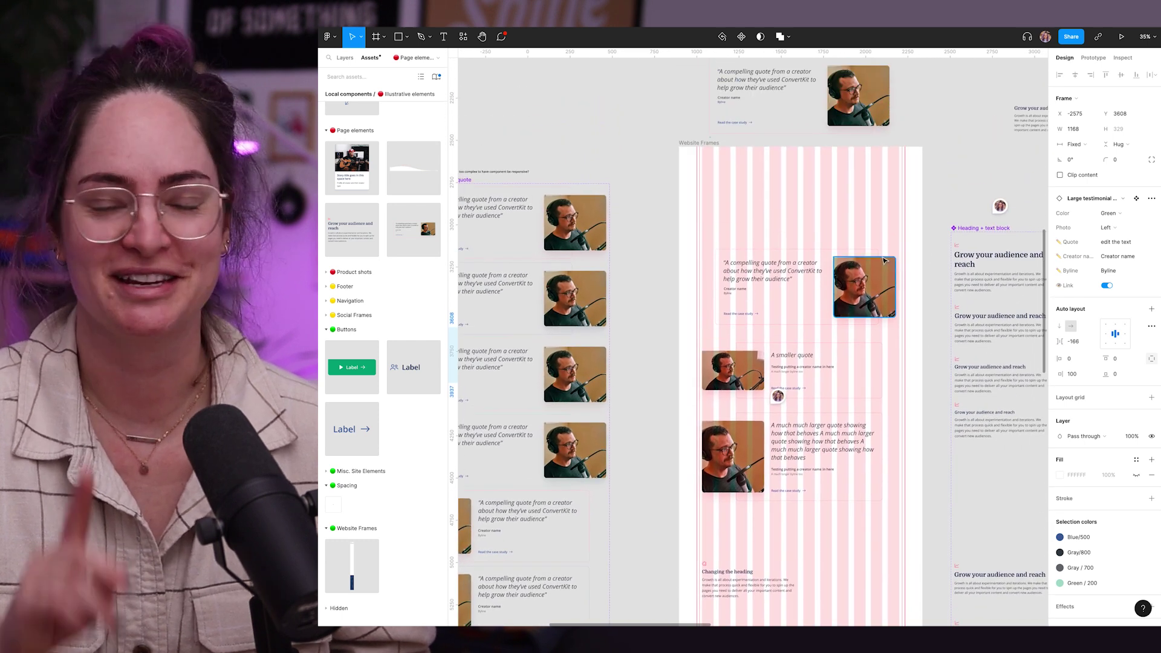
{"action": "scroll", "coordinate": [863, 310], "scroll_direction": "up", "scroll_amount": 5}
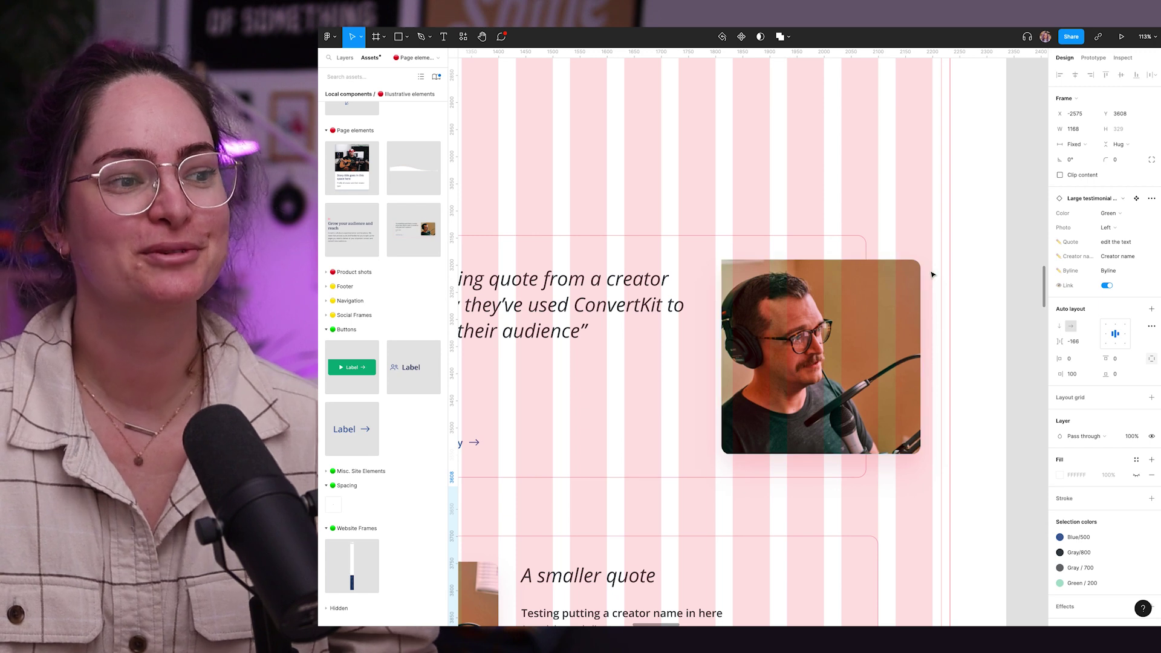
{"action": "scroll", "coordinate": [932, 274], "scroll_direction": "down", "scroll_amount": 3}
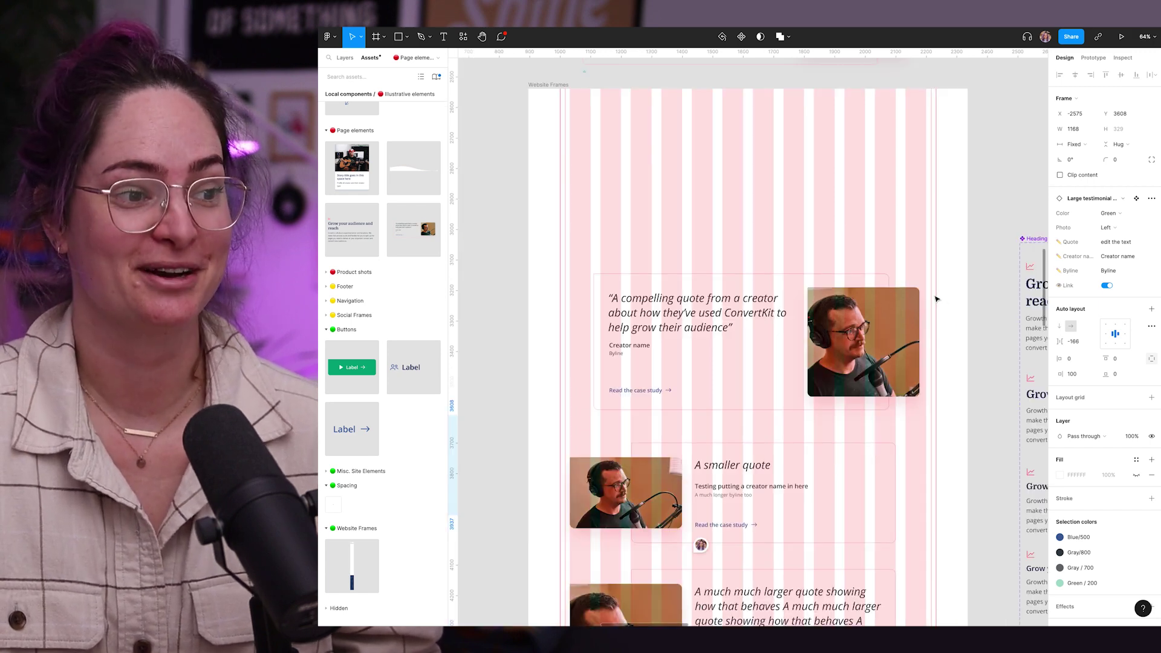
{"action": "scroll", "coordinate": [937, 299], "scroll_direction": "down", "scroll_amount": 3}
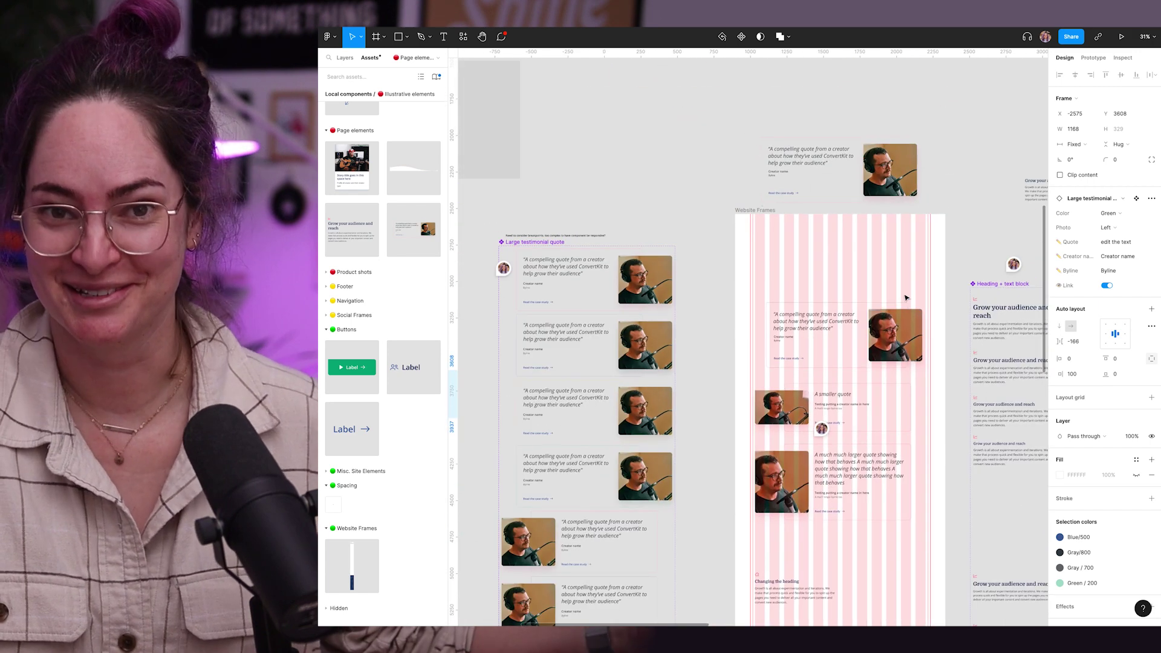
{"action": "scroll", "coordinate": [907, 297], "scroll_direction": "down", "scroll_amount": 1}
{"action": "scroll", "coordinate": [907, 297], "scroll_direction": "right", "scroll_amount": 1}
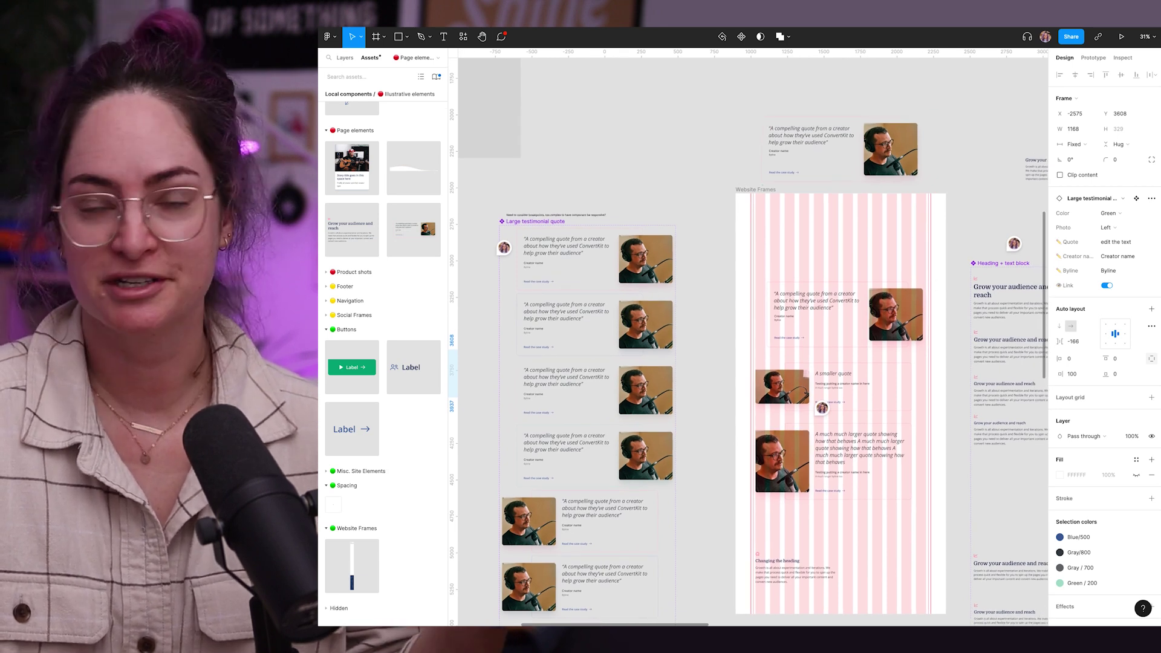
{"action": "scroll", "coordinate": [780, 229], "scroll_direction": "down", "scroll_amount": 2}
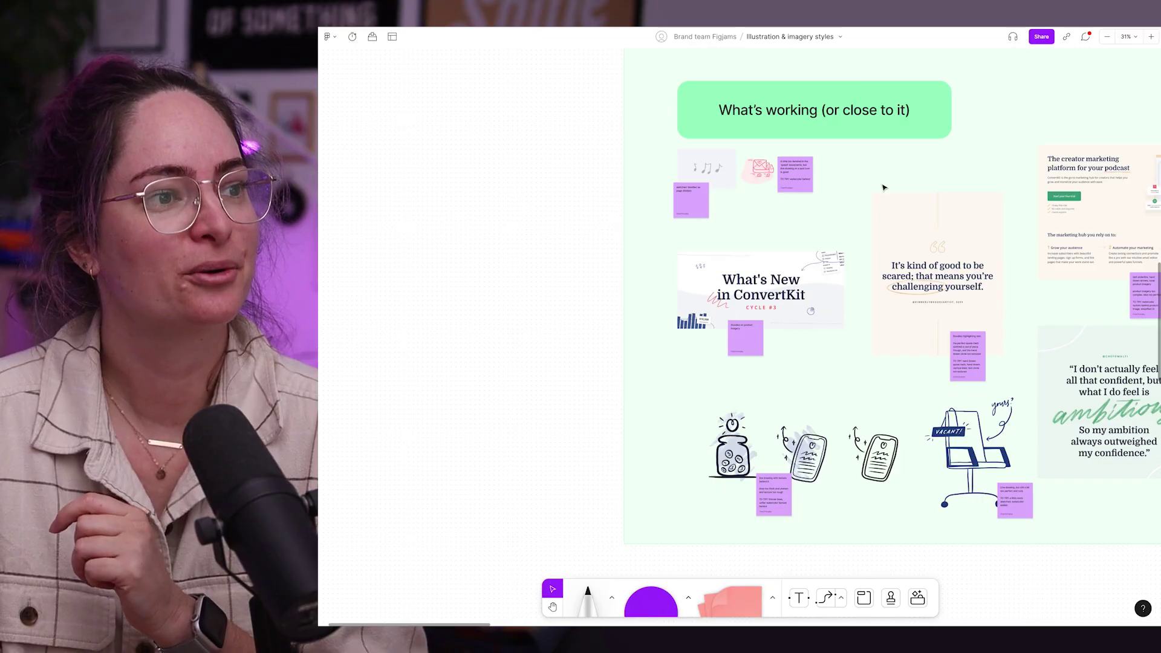
Pan across the FigJam board's 'What's working' and 'What isn't working' sections.
{"action": "scroll", "coordinate": [883, 187], "scroll_direction": "right", "scroll_amount": 15}
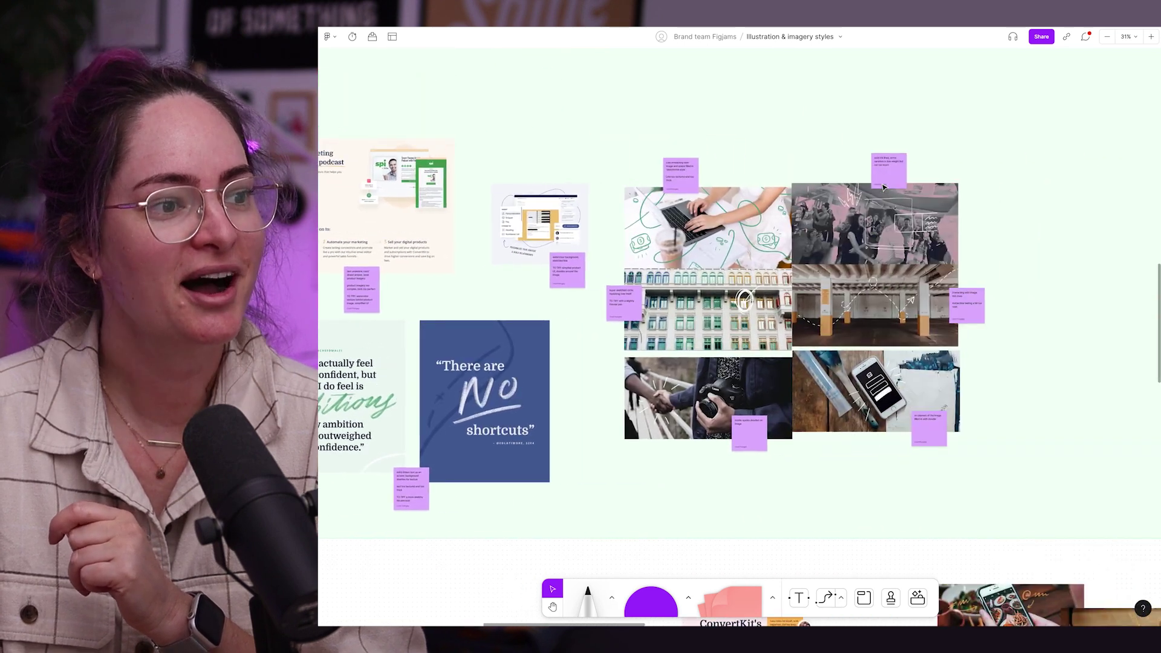
{"action": "scroll", "coordinate": [883, 187], "scroll_direction": "right", "scroll_amount": 12}
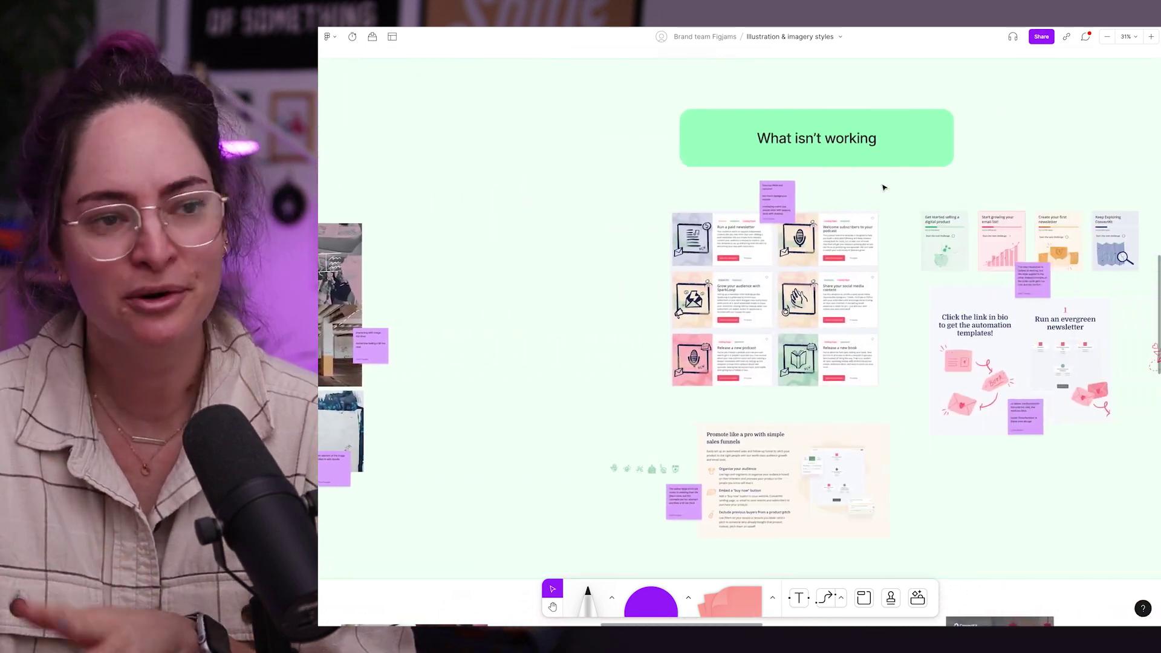
{"action": "scroll", "coordinate": [883, 188], "scroll_direction": "right", "scroll_amount": 1}
{"action": "scroll", "coordinate": [883, 187], "scroll_direction": "right", "scroll_amount": 6}
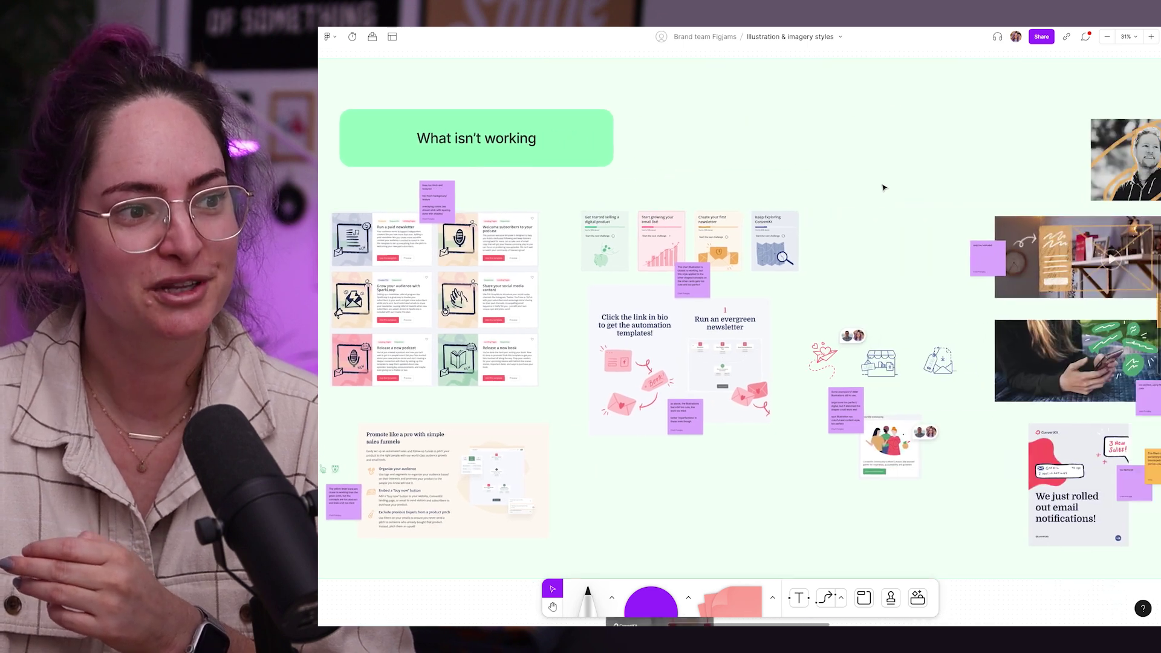
{"action": "scroll", "coordinate": [883, 187], "scroll_direction": "right", "scroll_amount": 10}
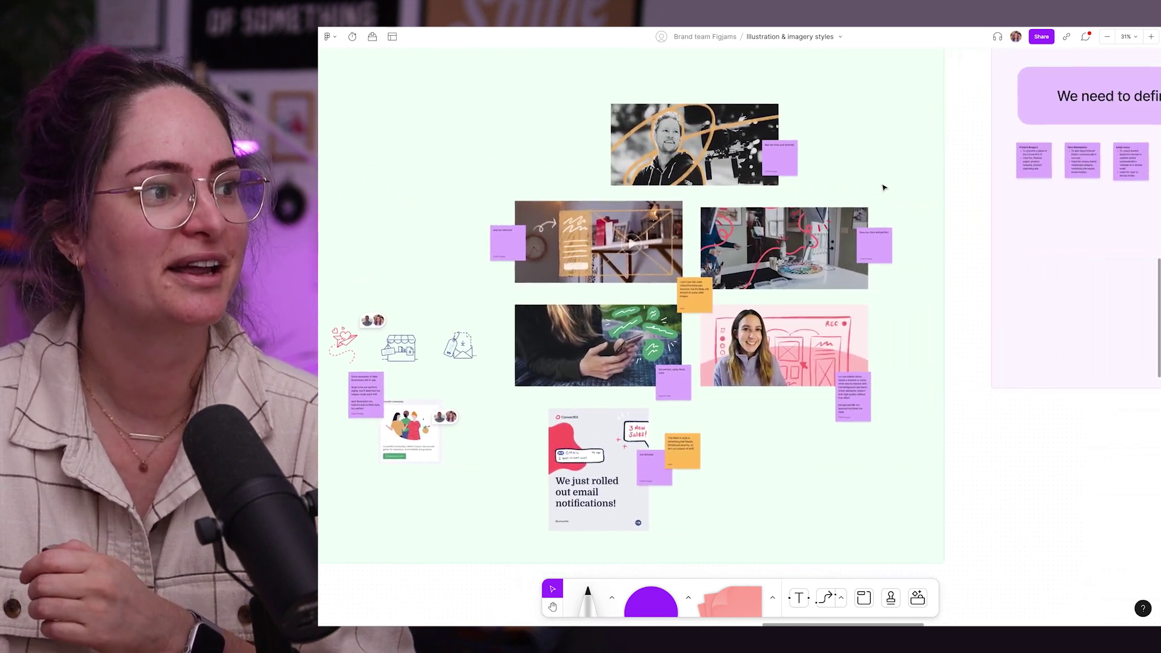
{"action": "scroll", "coordinate": [885, 187], "scroll_direction": "right", "scroll_amount": 2}
{"action": "scroll", "coordinate": [629, 255], "scroll_direction": "left", "scroll_amount": 6}
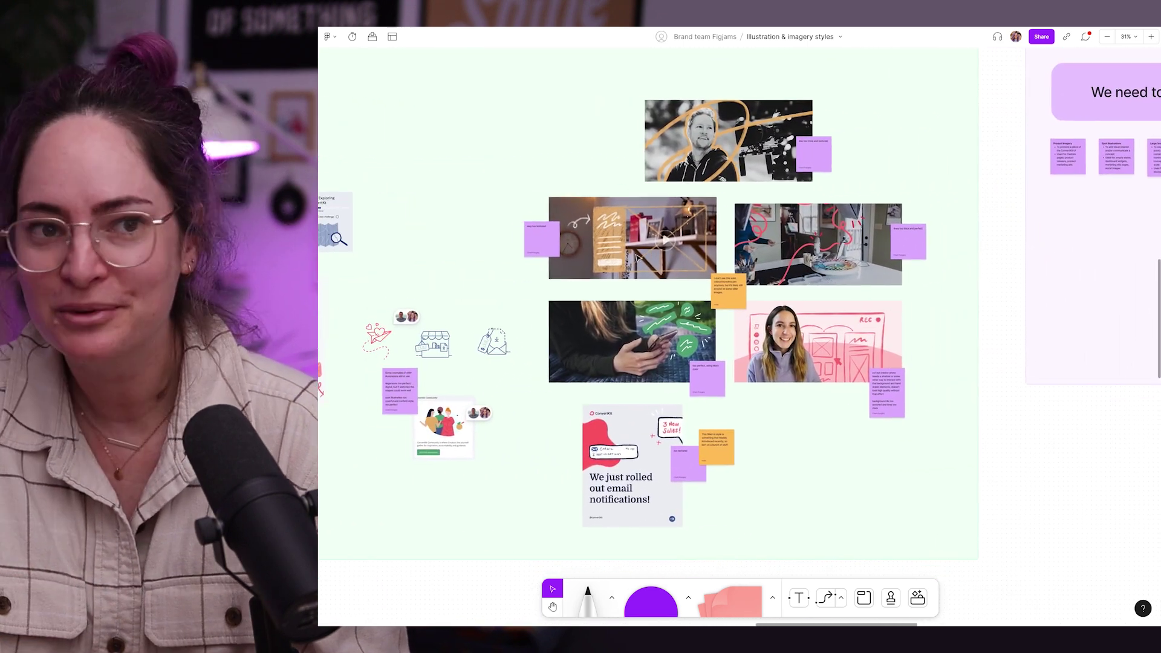
{"action": "scroll", "coordinate": [637, 258], "scroll_direction": "left", "scroll_amount": 15}
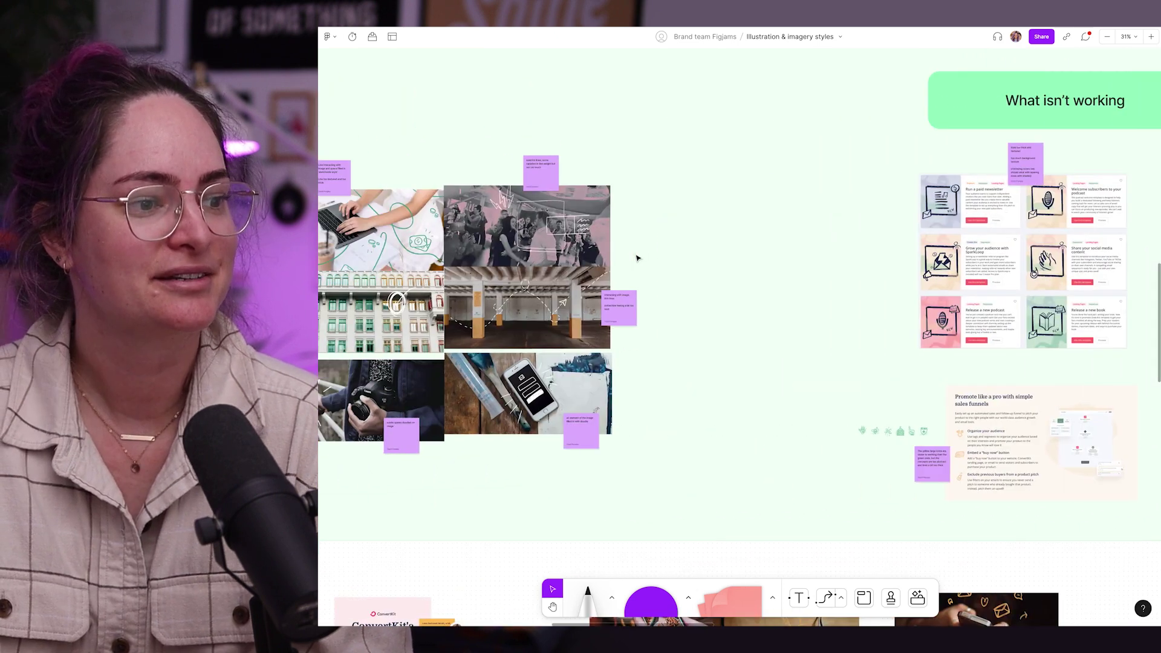
{"action": "scroll", "coordinate": [637, 258], "scroll_direction": "down", "scroll_amount": 5}
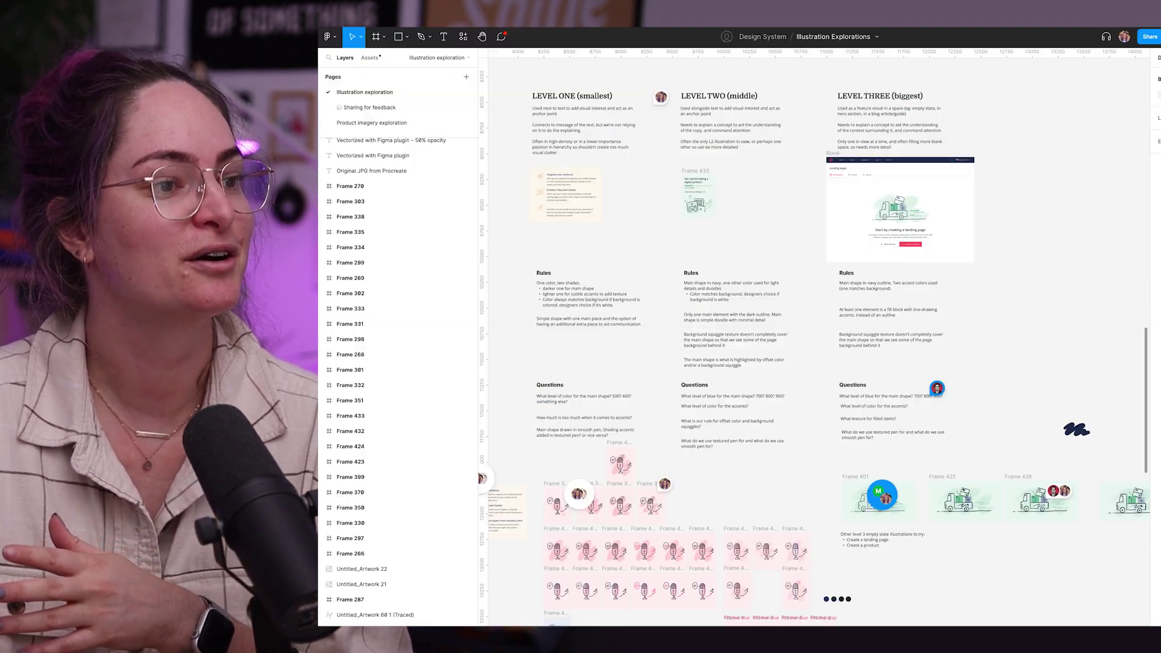
{"action": "scroll", "coordinate": [808, 162], "scroll_direction": "down", "scroll_amount": 10}
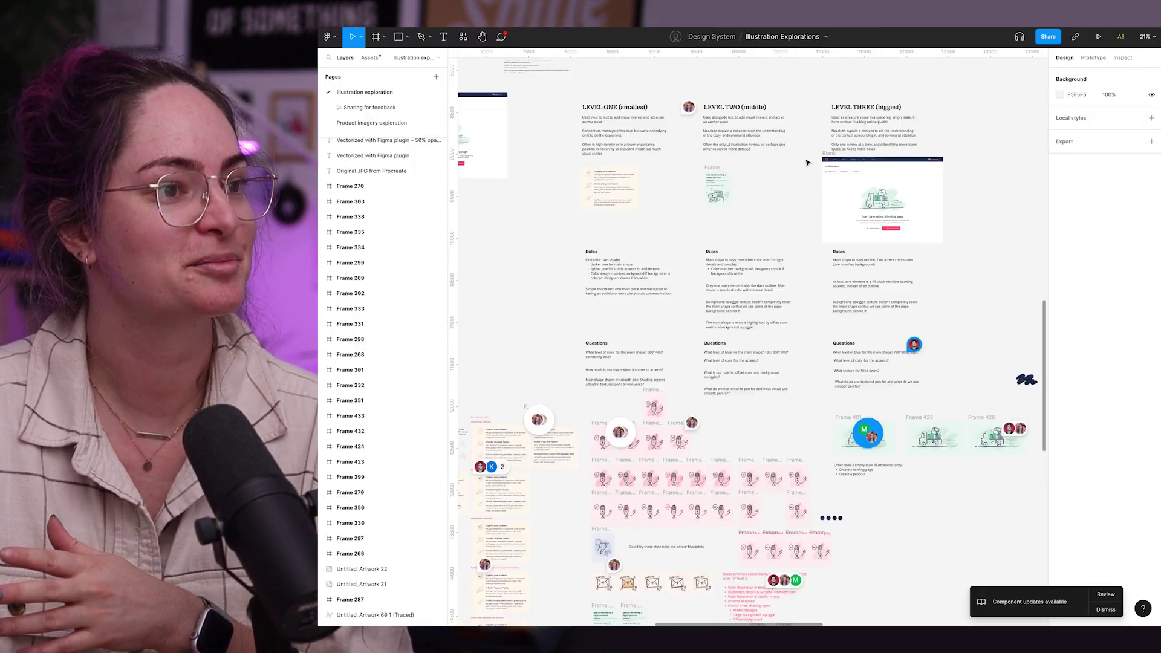
{"action": "scroll", "coordinate": [808, 162], "scroll_direction": "up", "scroll_amount": 10}
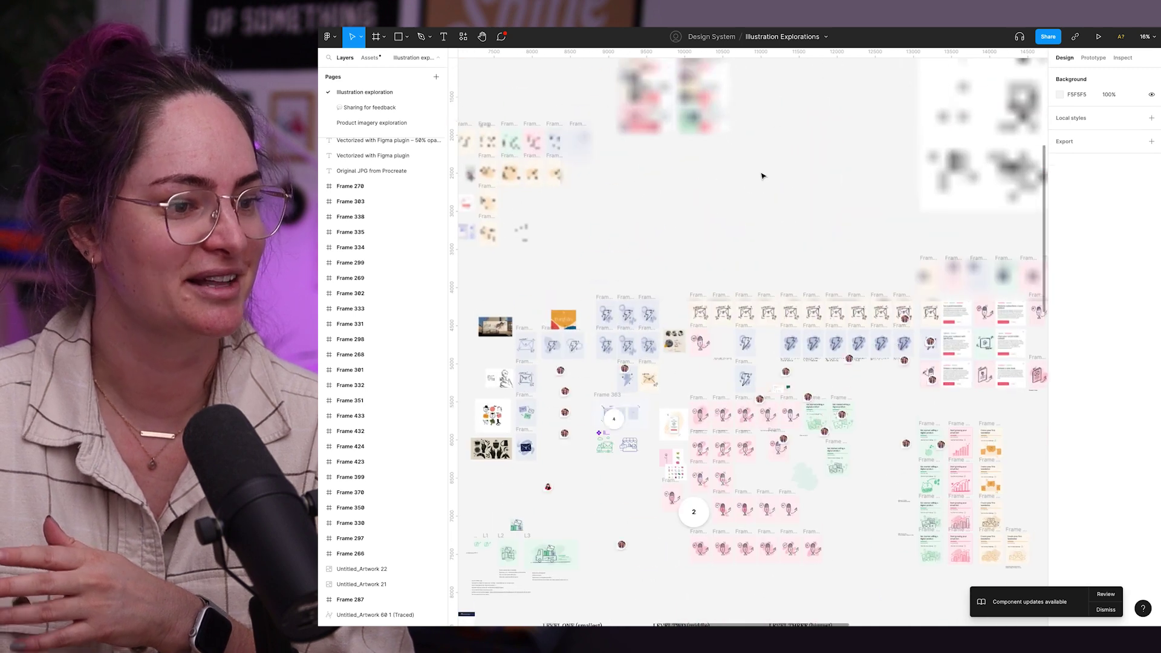
{"action": "scroll", "coordinate": [762, 176], "scroll_direction": "down", "scroll_amount": 5}
{"action": "scroll", "coordinate": [782, 257], "scroll_direction": "right", "scroll_amount": 4}
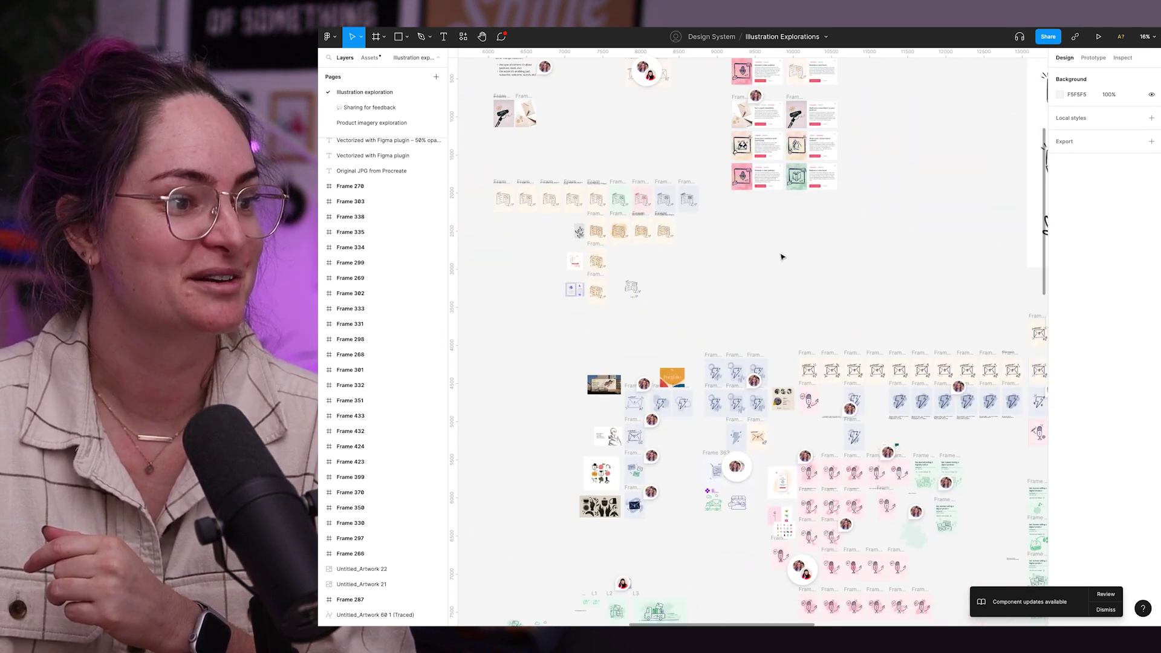
{"action": "scroll", "coordinate": [760, 247], "scroll_direction": "down", "scroll_amount": 5}
{"action": "scroll", "coordinate": [760, 247], "scroll_direction": "right", "scroll_amount": 8}
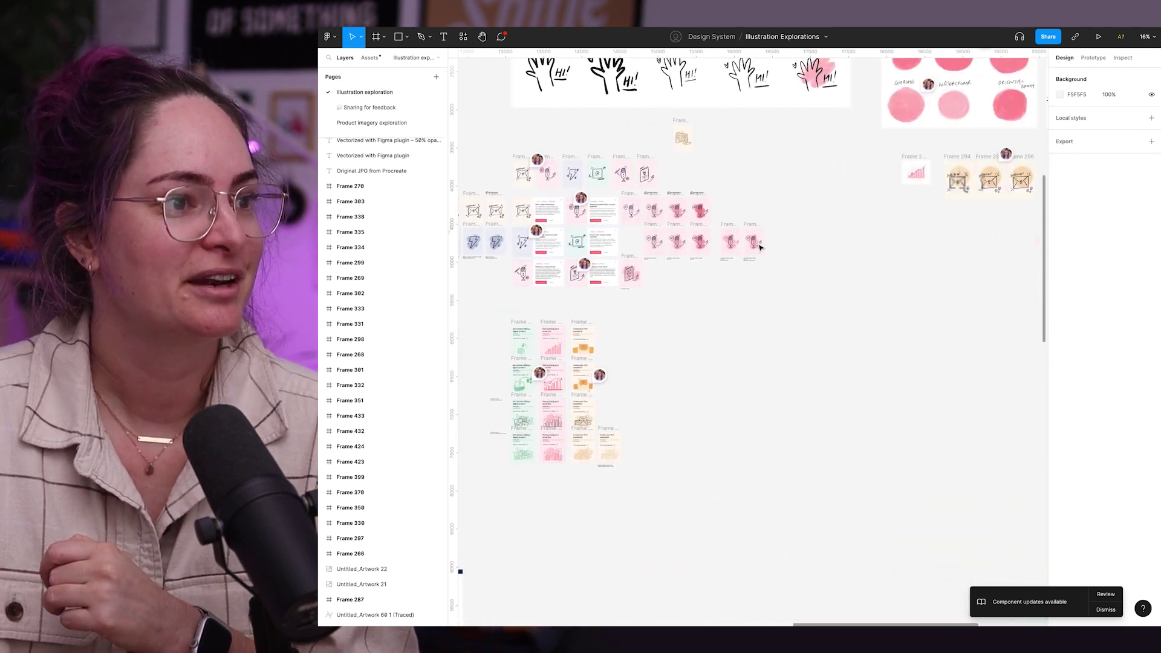
{"action": "scroll", "coordinate": [760, 248], "scroll_direction": "up", "scroll_amount": 10}
{"action": "scroll", "coordinate": [761, 247], "scroll_direction": "down", "scroll_amount": 6}
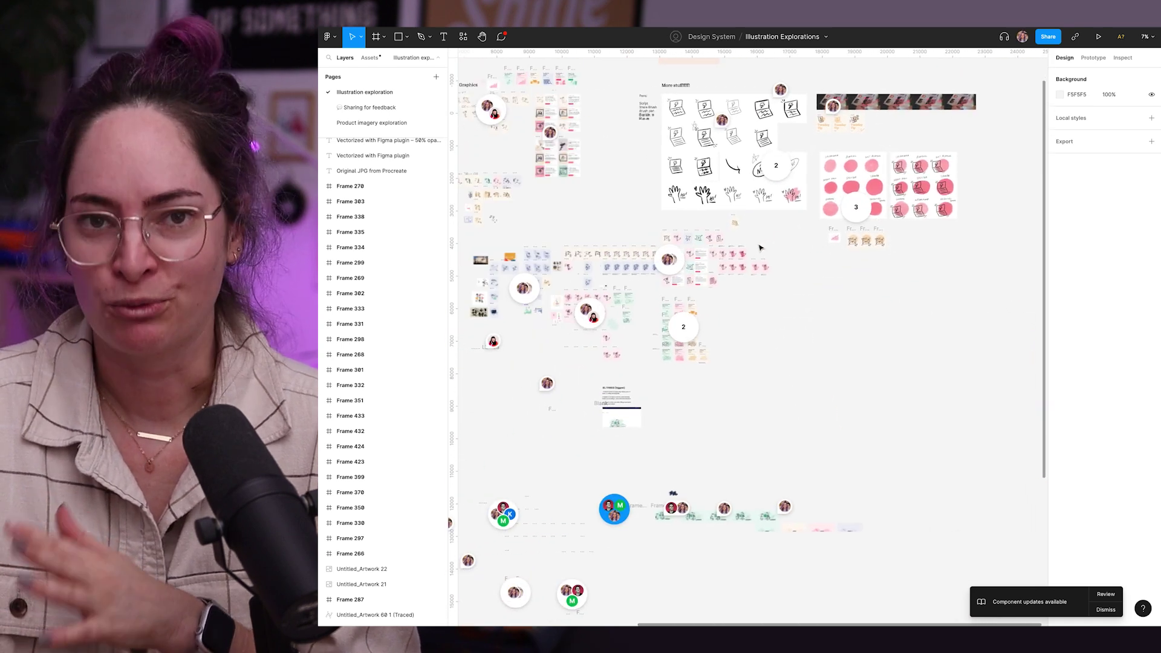
{"action": "scroll", "coordinate": [760, 248], "scroll_direction": "down", "scroll_amount": 1}
{"action": "scroll", "coordinate": [760, 248], "scroll_direction": "left", "scroll_amount": 1}
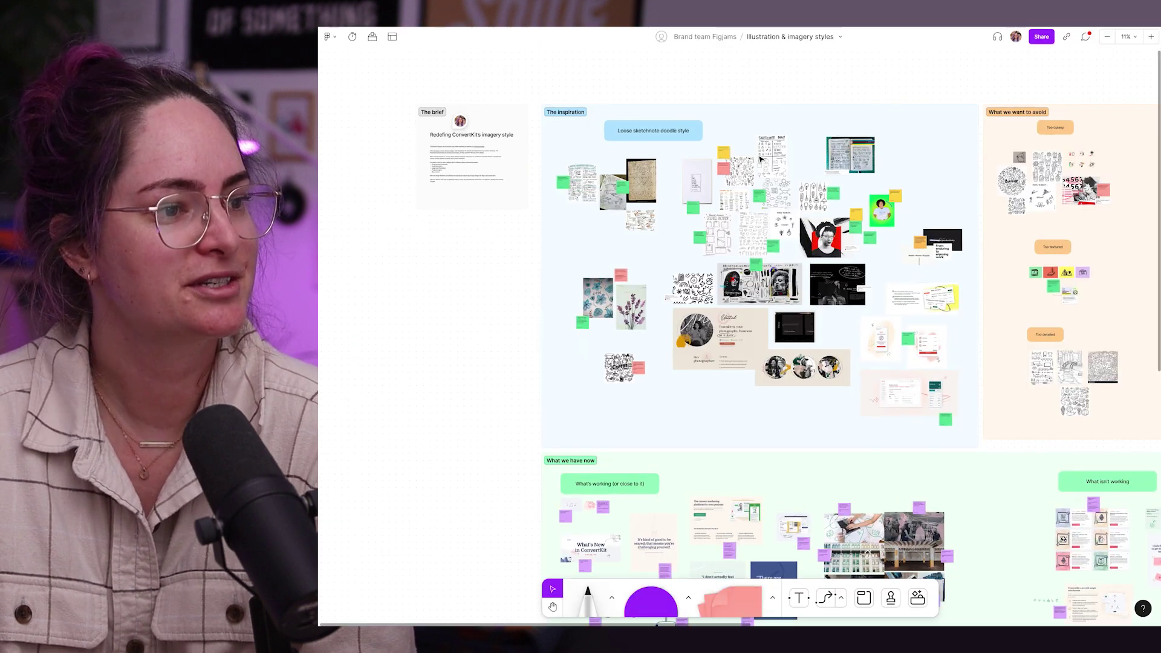
Pan the FigJam board to the 'What we want to avoid' section.
{"action": "scroll", "coordinate": [760, 158], "scroll_direction": "up", "scroll_amount": 5}
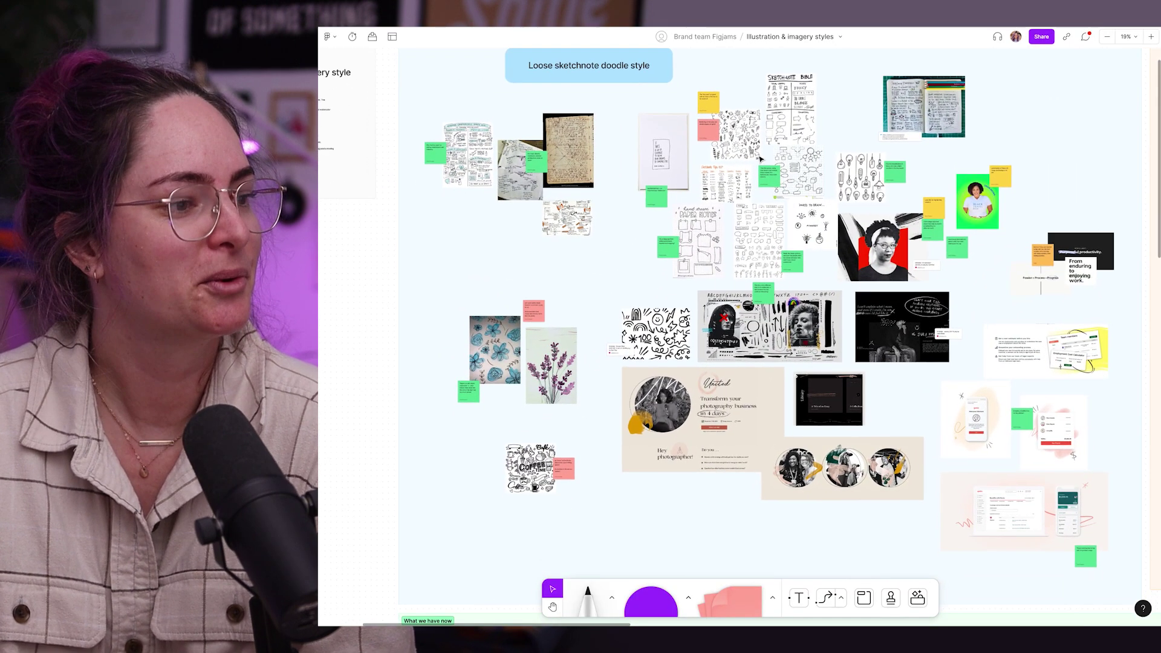
{"action": "scroll", "coordinate": [696, 175], "scroll_direction": "up", "scroll_amount": 3}
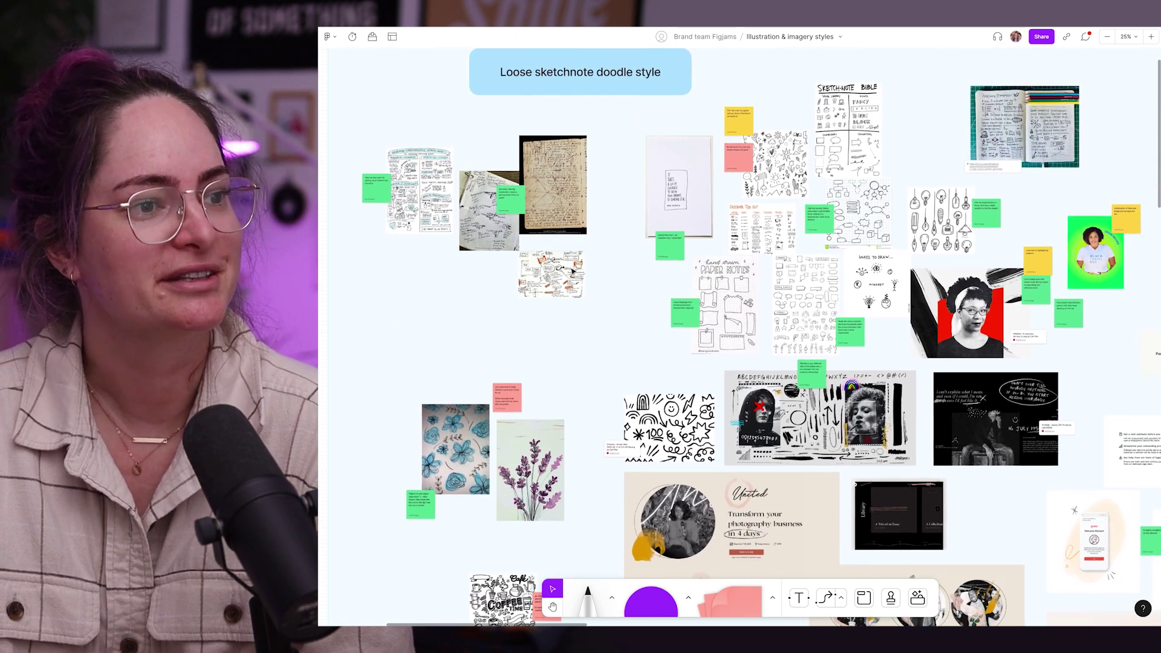
{"action": "scroll", "coordinate": [788, 247], "scroll_direction": "down", "scroll_amount": 3}
{"action": "scroll", "coordinate": [811, 236], "scroll_direction": "up", "scroll_amount": 3}
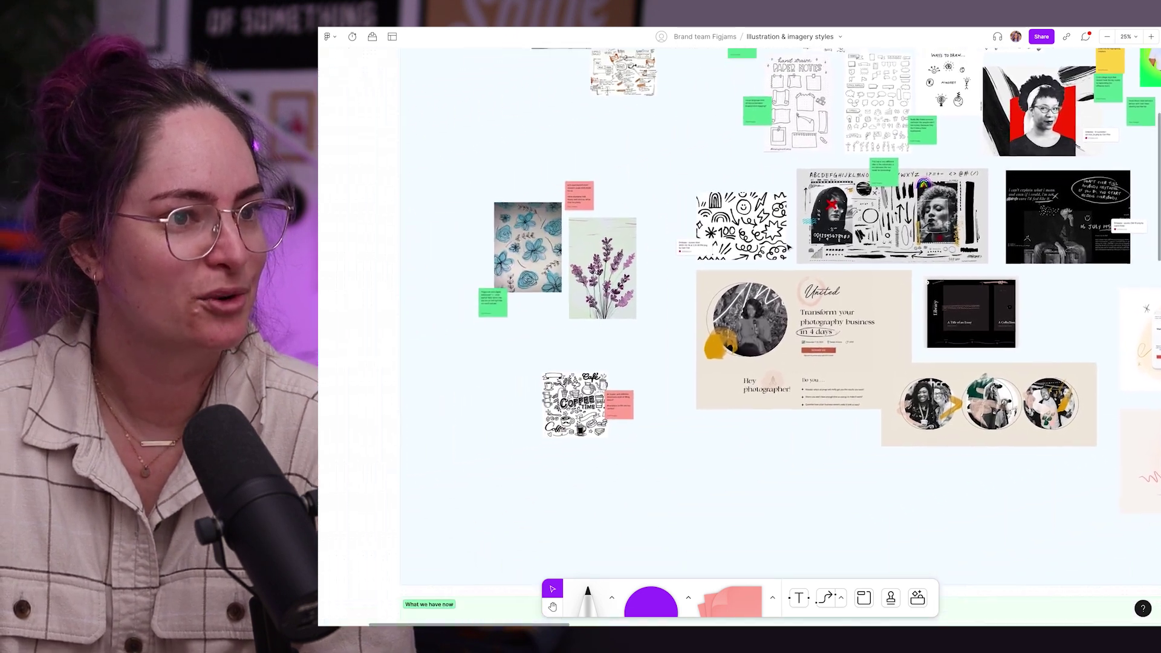
{"action": "scroll", "coordinate": [821, 224], "scroll_direction": "down", "scroll_amount": 3}
{"action": "scroll", "coordinate": [819, 226], "scroll_direction": "up", "scroll_amount": 3}
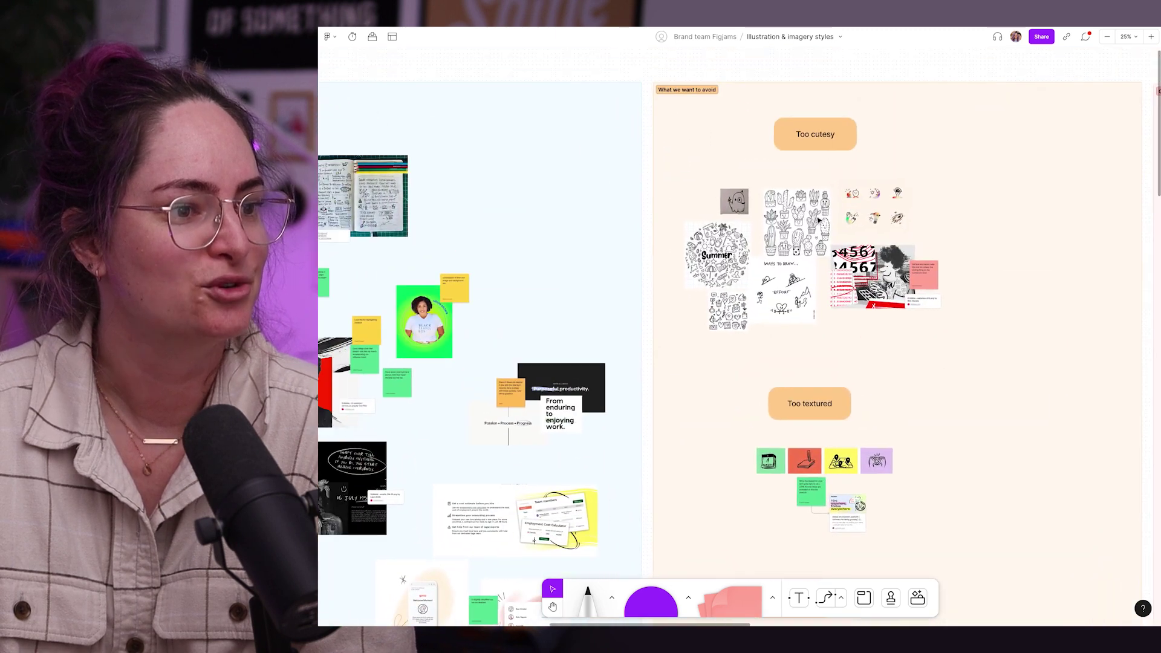
{"action": "scroll", "coordinate": [842, 292], "scroll_direction": "down", "scroll_amount": 5}
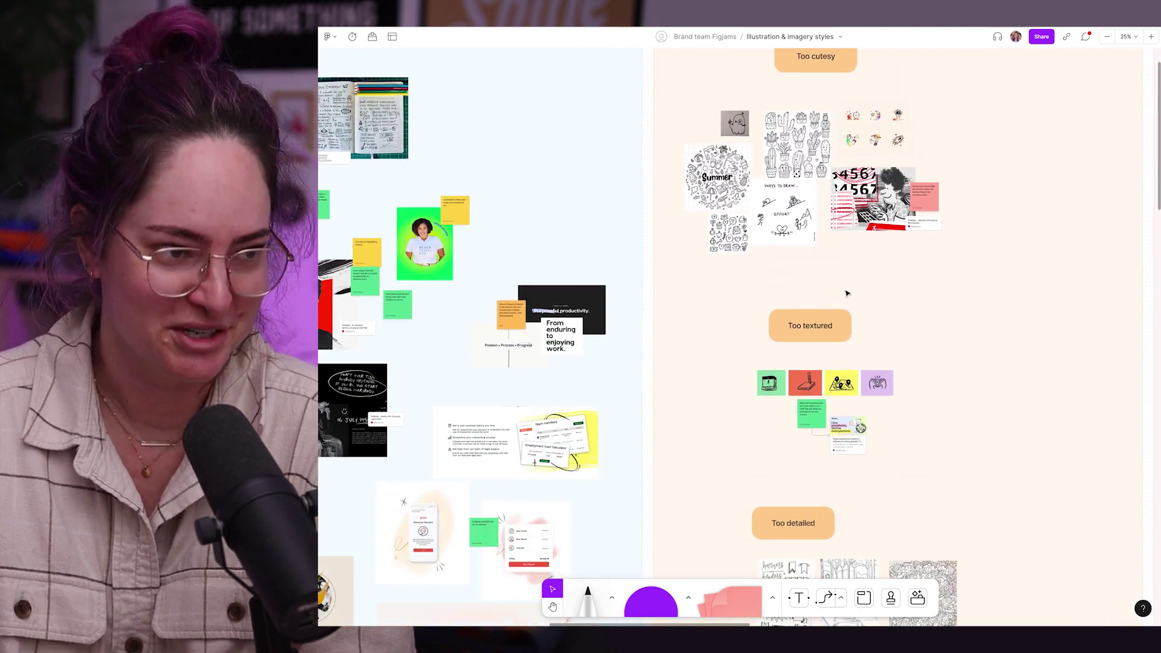
{"action": "scroll", "coordinate": [855, 322], "scroll_direction": "down", "scroll_amount": 5}
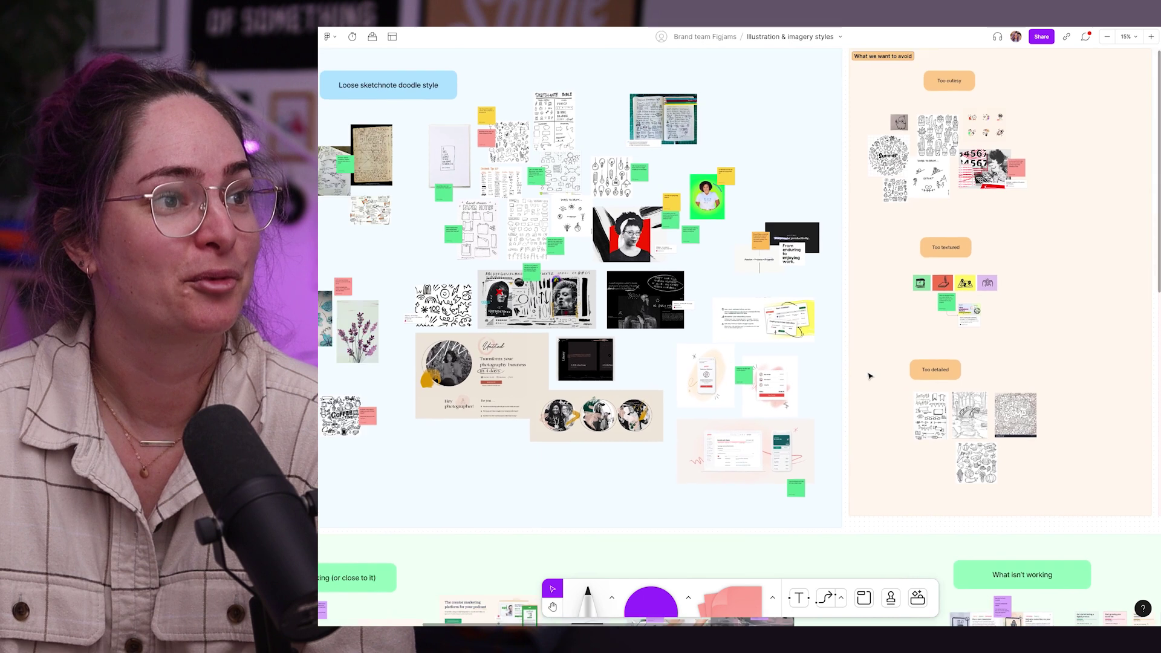
{"action": "scroll", "coordinate": [923, 84], "scroll_direction": "left", "scroll_amount": 3}
Switch back to the Illustration Explorations file and zoom into the LEVEL ONE section.
{"action": "key", "text": "ctrl+Tab"}
{"action": "scroll", "coordinate": [727, 191], "scroll_direction": "down", "scroll_amount": 2}
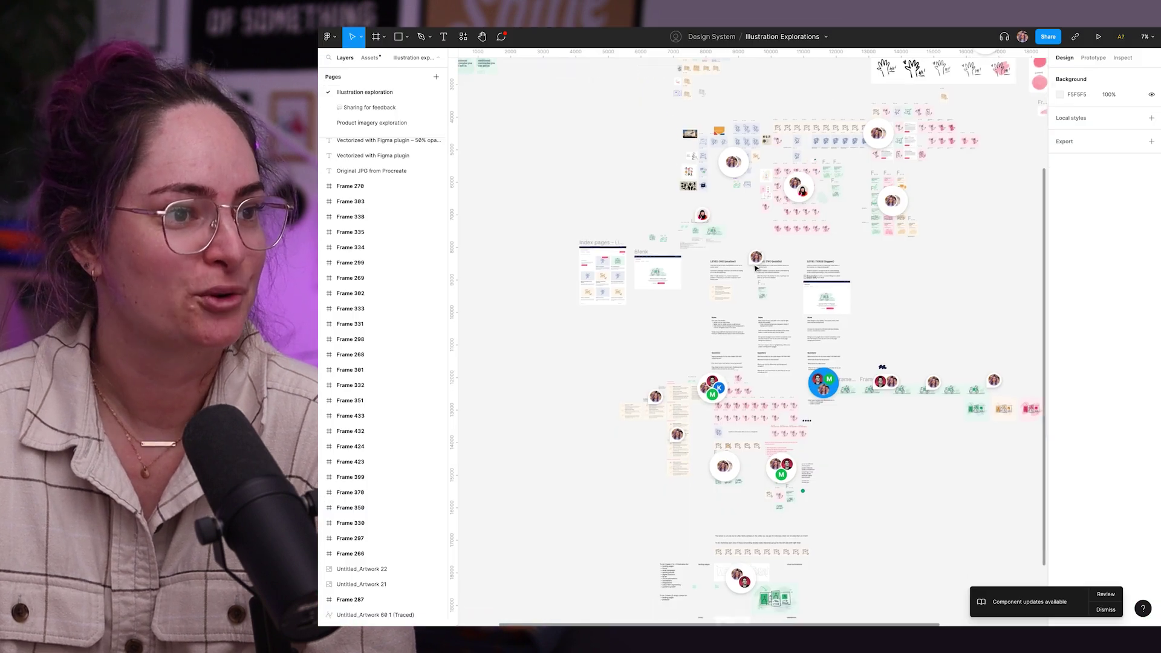
{"action": "scroll", "coordinate": [732, 212], "scroll_direction": "up", "scroll_amount": 8}
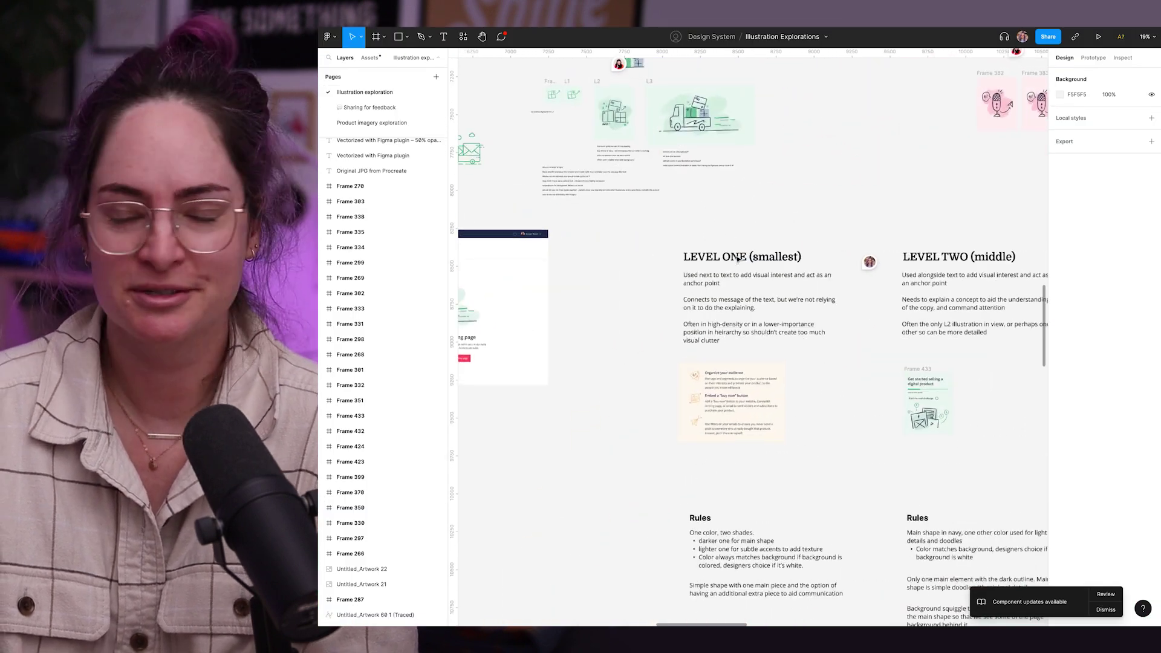
{"action": "scroll", "coordinate": [738, 259], "scroll_direction": "down", "scroll_amount": 3}
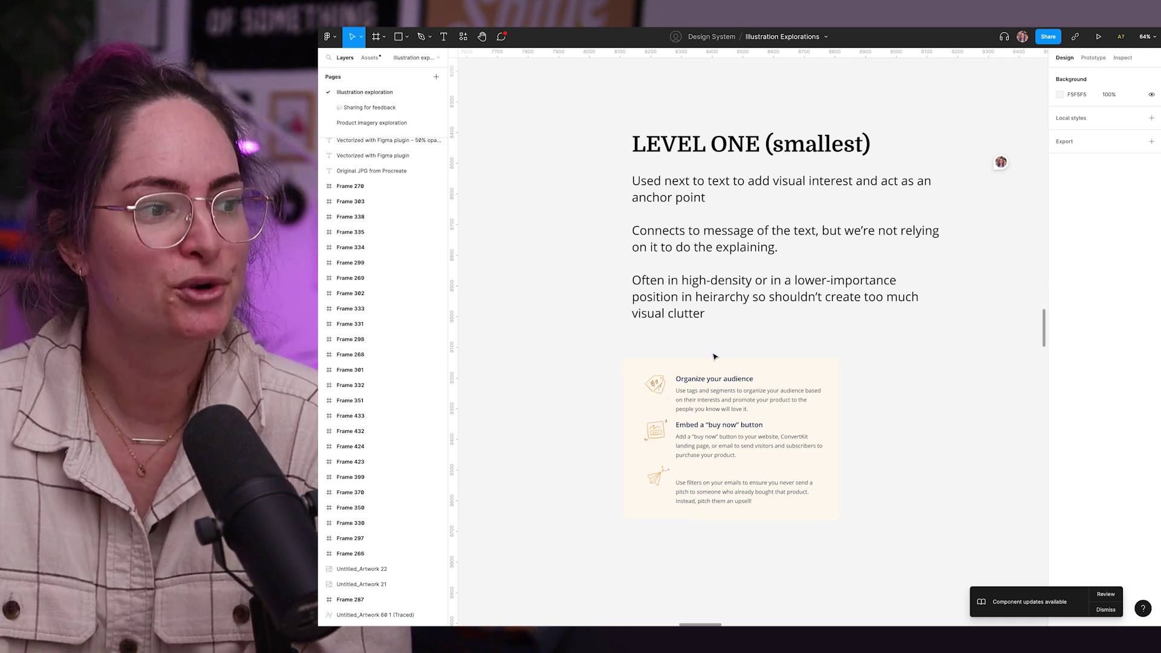
Pan right through LEVEL TWO to LEVEL THREE (biggest) and its landing-page empty-state example.
{"action": "scroll", "coordinate": [836, 359], "scroll_direction": "right", "scroll_amount": 10}
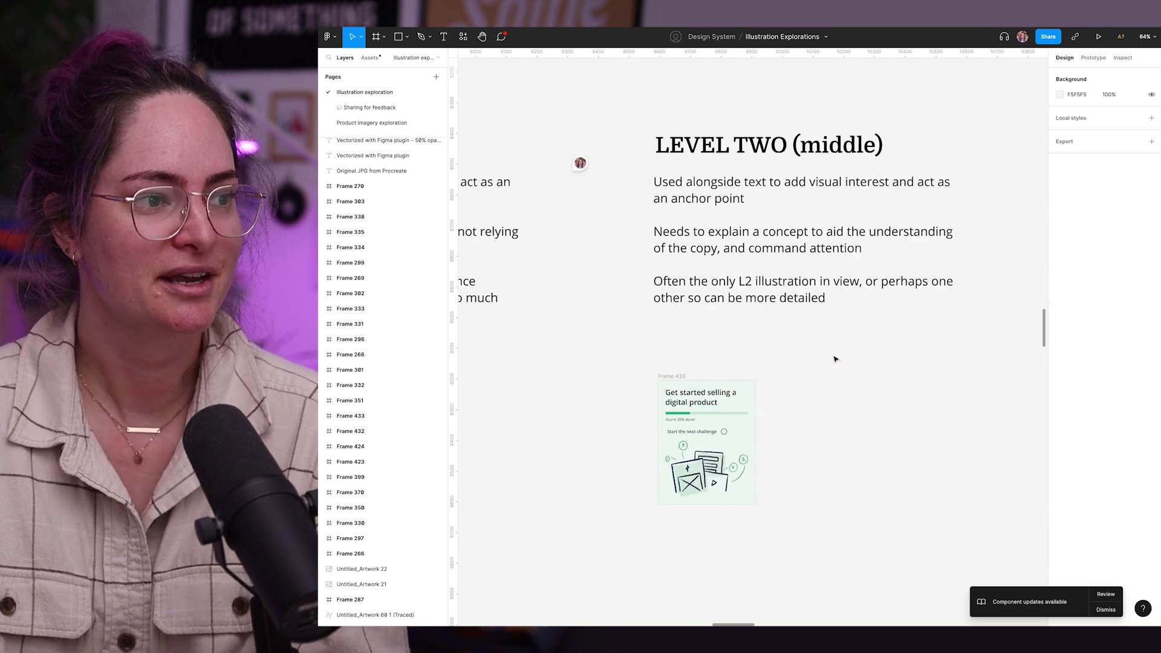
{"action": "scroll", "coordinate": [835, 359], "scroll_direction": "right", "scroll_amount": 1}
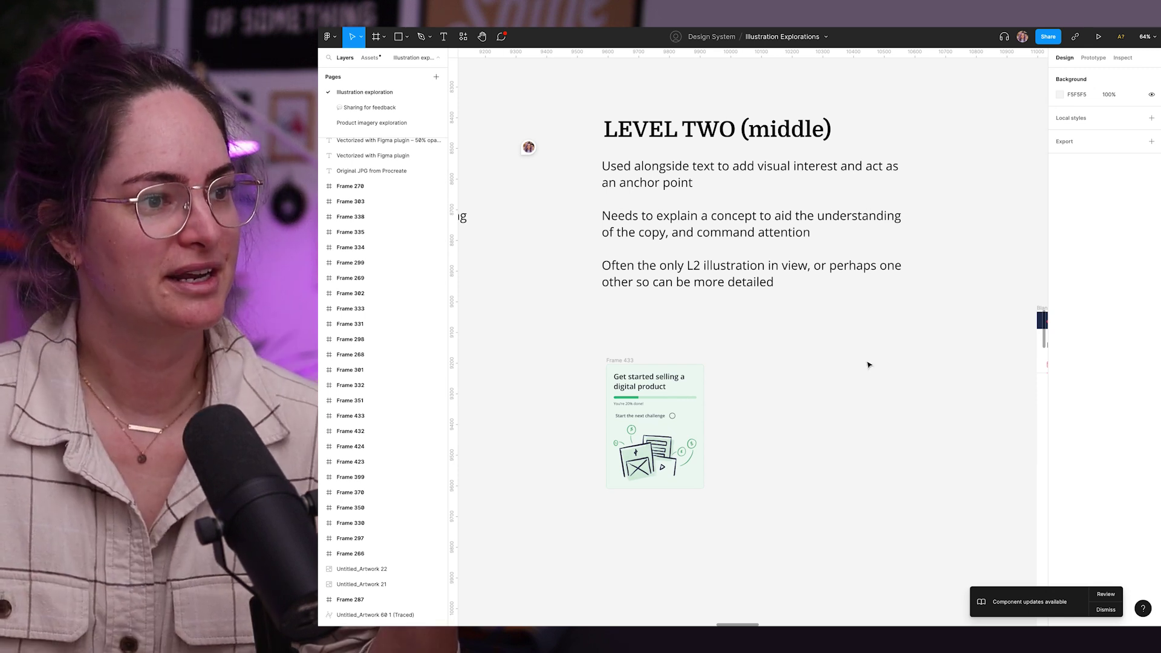
{"action": "scroll", "coordinate": [869, 365], "scroll_direction": "right", "scroll_amount": 10}
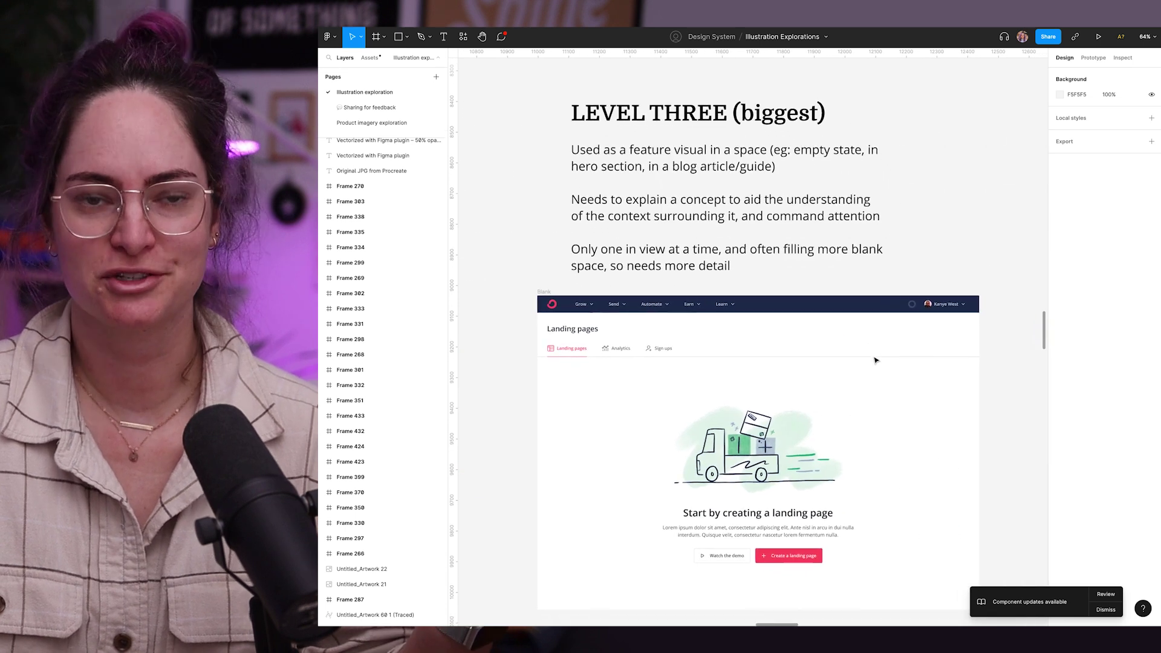
{"action": "scroll", "coordinate": [876, 360], "scroll_direction": "down", "scroll_amount": 1}
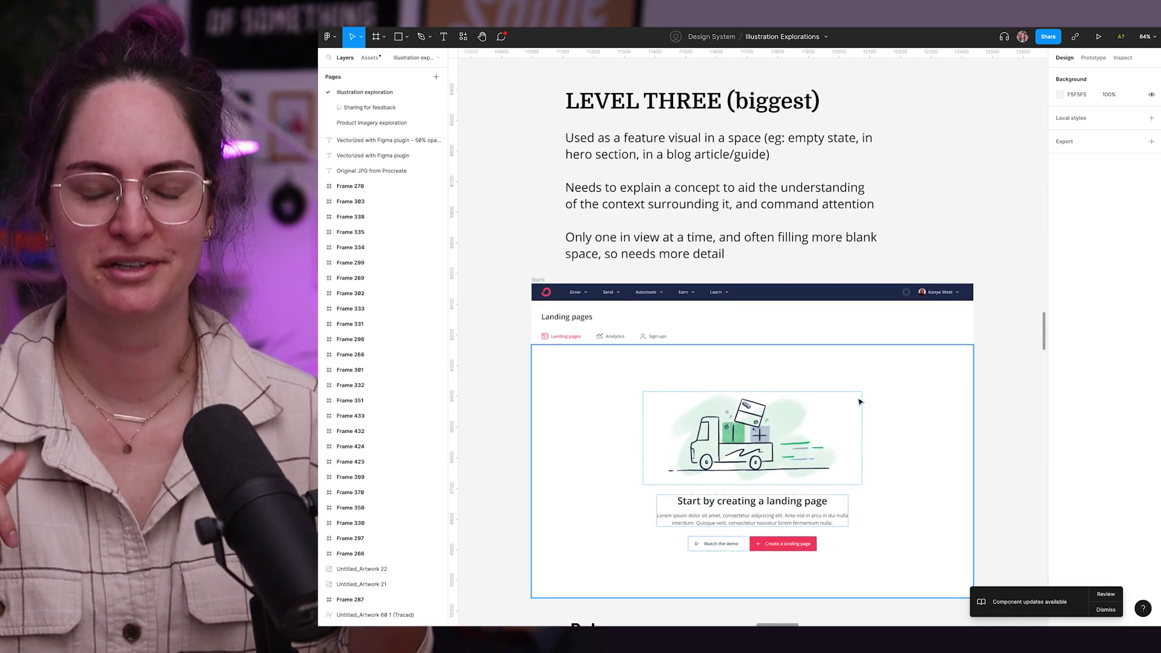
{"action": "scroll", "coordinate": [973, 228], "scroll_direction": "down", "scroll_amount": 3}
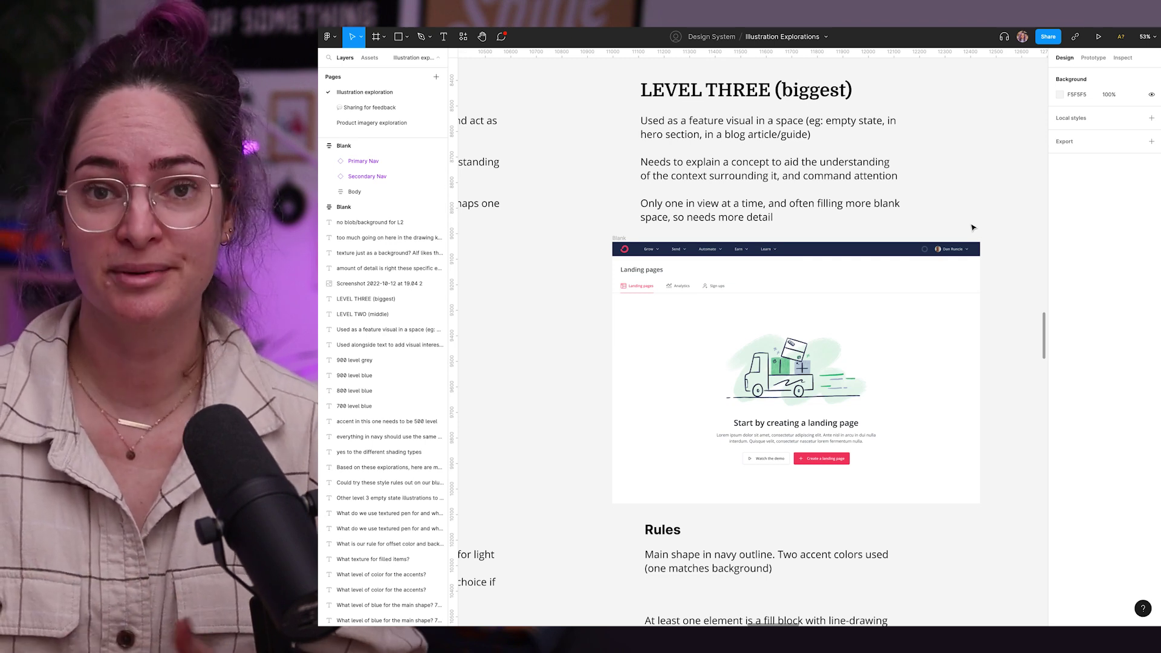
{"action": "scroll", "coordinate": [947, 242], "scroll_direction": "left", "scroll_amount": 10}
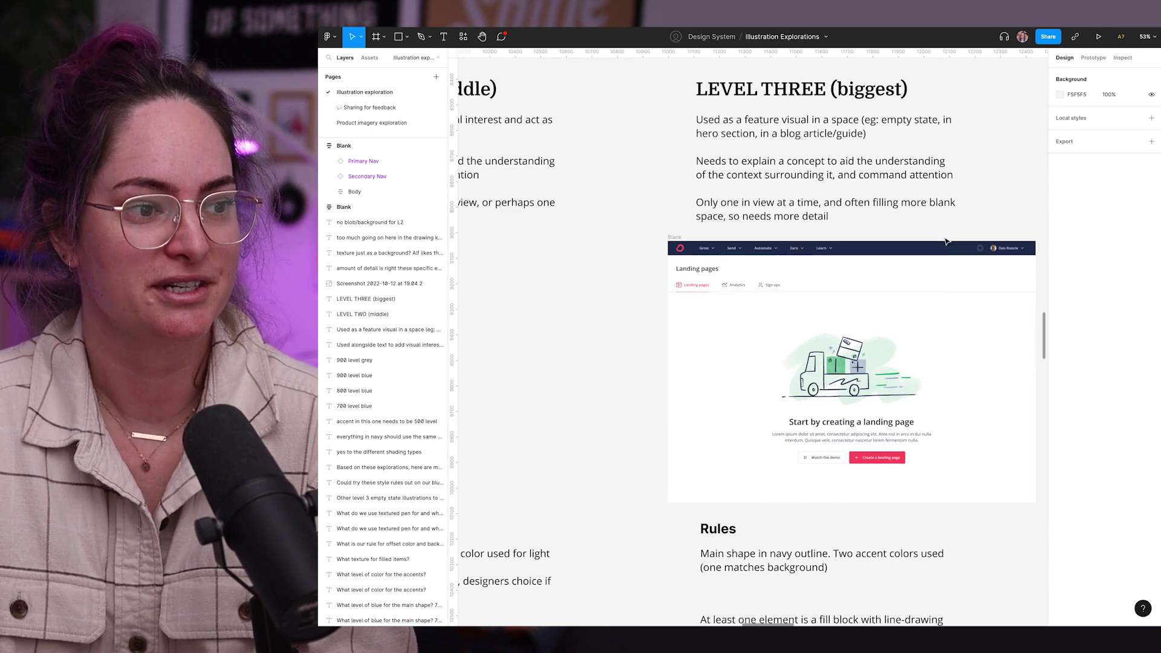
{"action": "scroll", "coordinate": [878, 351], "scroll_direction": "left", "scroll_amount": 4}
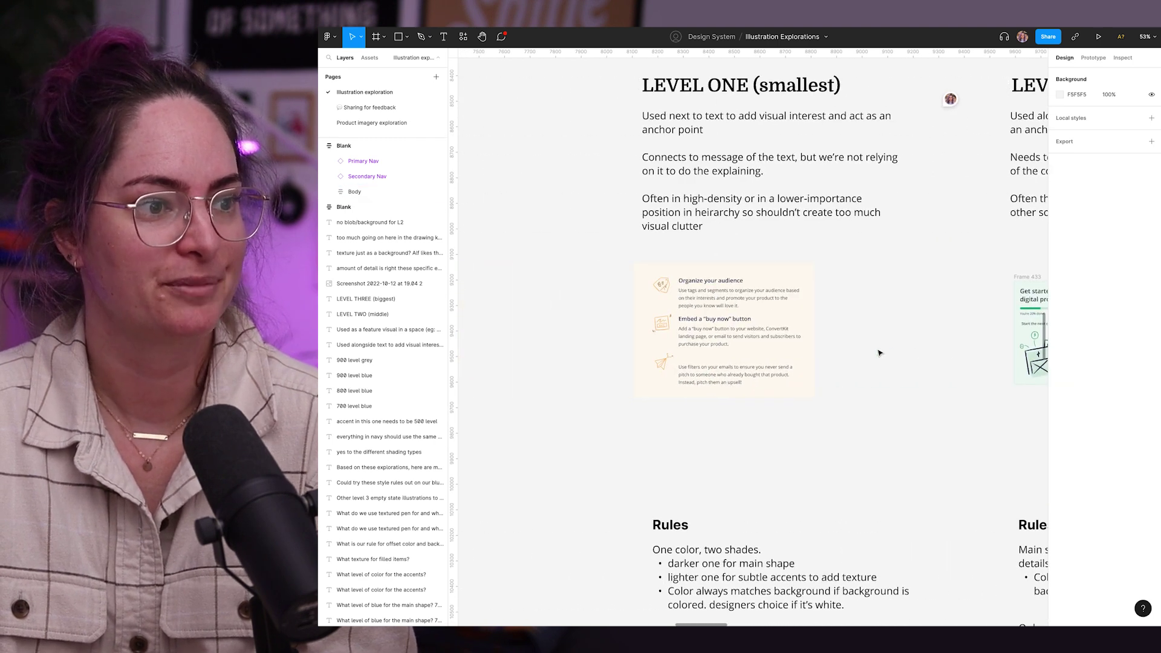
{"action": "scroll", "coordinate": [786, 306], "scroll_direction": "right", "scroll_amount": 9}
{"action": "scroll", "coordinate": [812, 308], "scroll_direction": "right", "scroll_amount": 4}
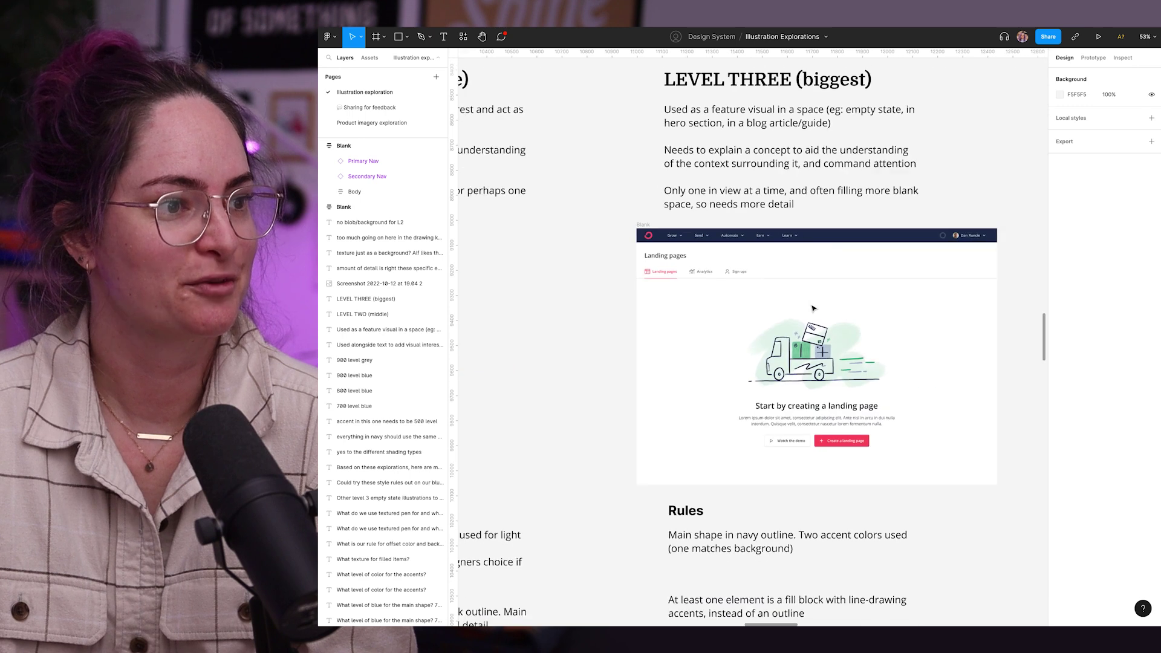
Pan the canvas until the Level One, Two and Three columns with their Rules and Questions all show.
{"action": "scroll", "coordinate": [756, 290], "scroll_direction": "down", "scroll_amount": 5}
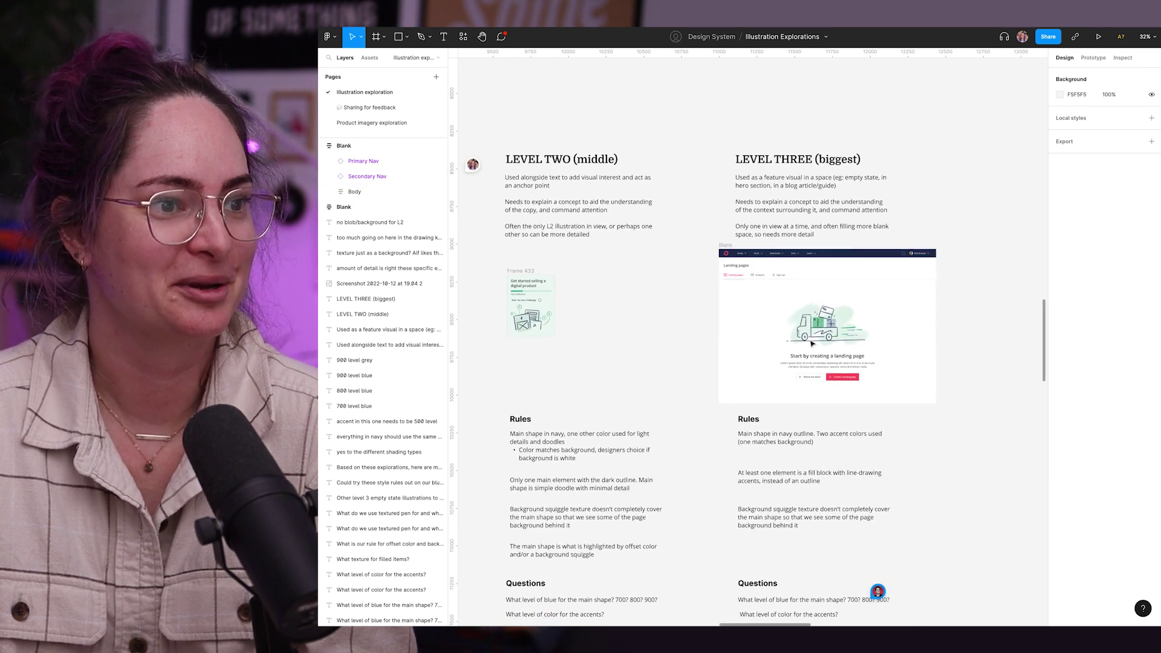
{"action": "scroll", "coordinate": [716, 300], "scroll_direction": "up", "scroll_amount": 5}
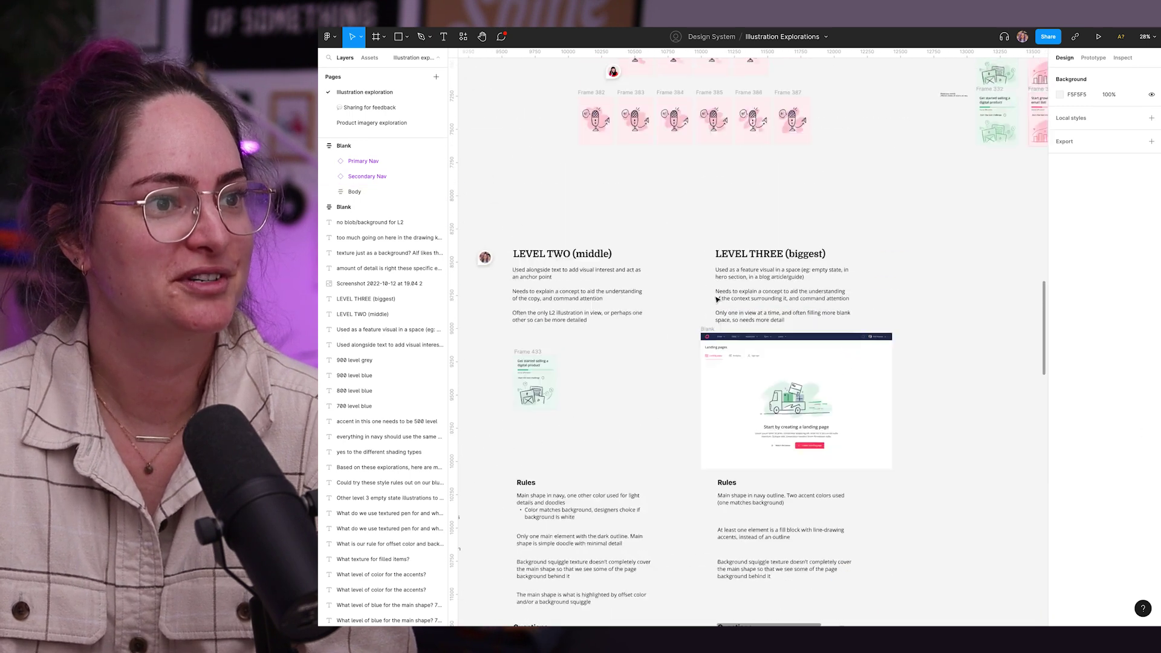
{"action": "scroll", "coordinate": [903, 278], "scroll_direction": "down", "scroll_amount": 3}
{"action": "scroll", "coordinate": [903, 279], "scroll_direction": "down", "scroll_amount": 6}
{"action": "scroll", "coordinate": [903, 278], "scroll_direction": "left", "scroll_amount": 3}
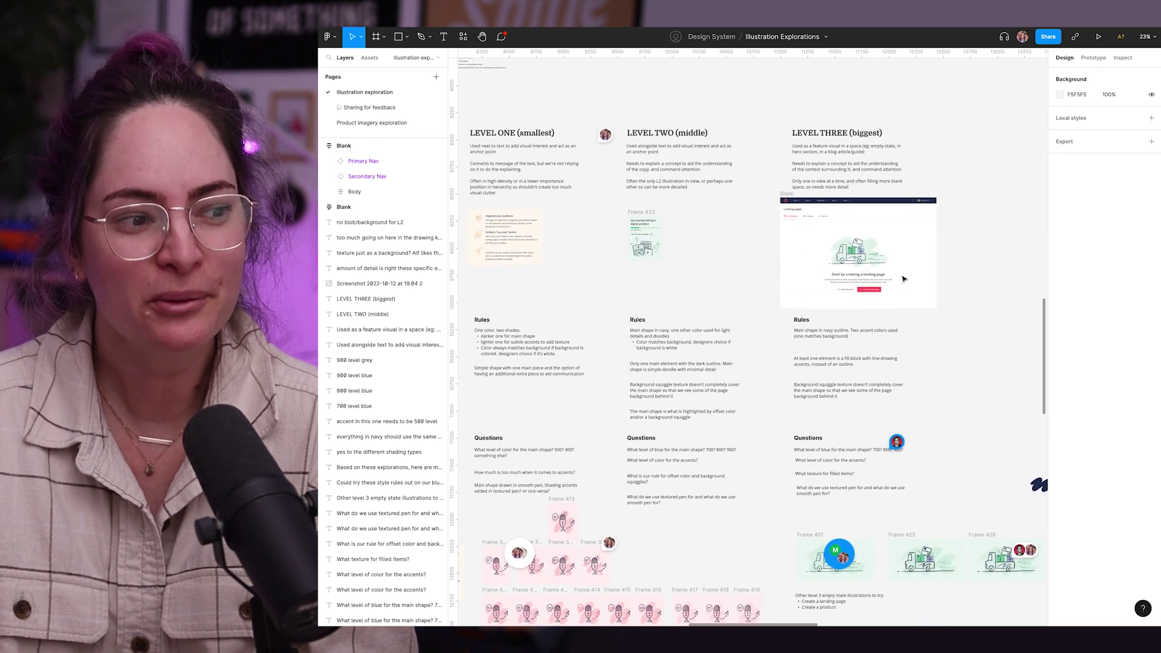
{"action": "scroll", "coordinate": [903, 278], "scroll_direction": "down", "scroll_amount": 6}
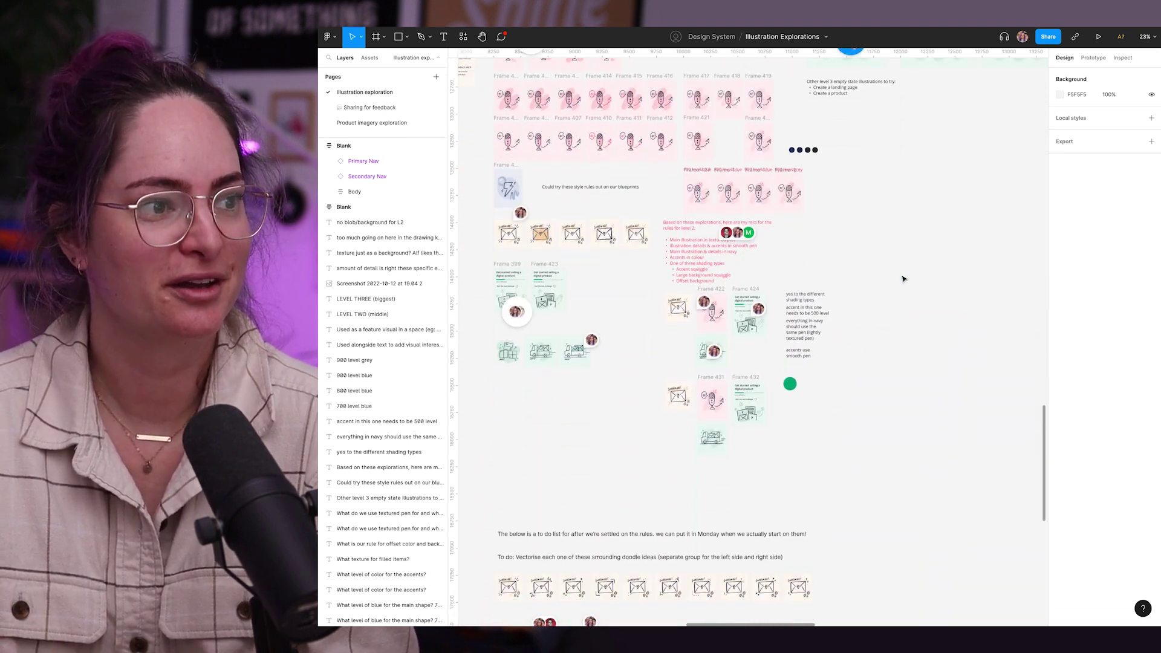
{"action": "scroll", "coordinate": [903, 278], "scroll_direction": "up", "scroll_amount": 10}
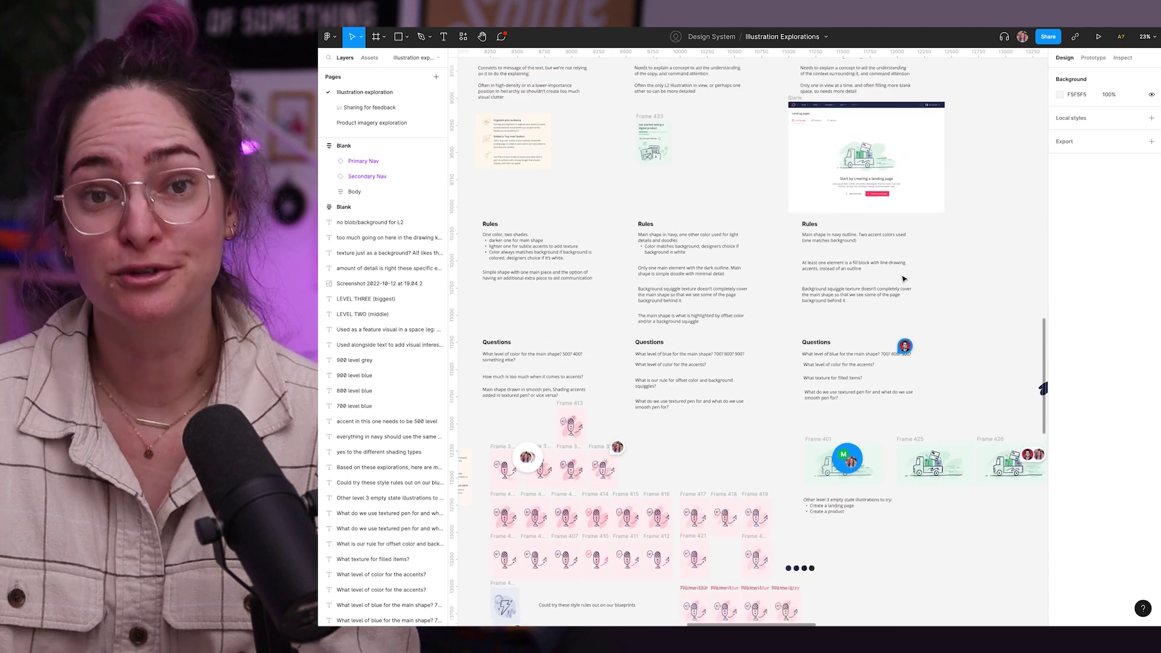
{"action": "scroll", "coordinate": [903, 278], "scroll_direction": "up", "scroll_amount": 1}
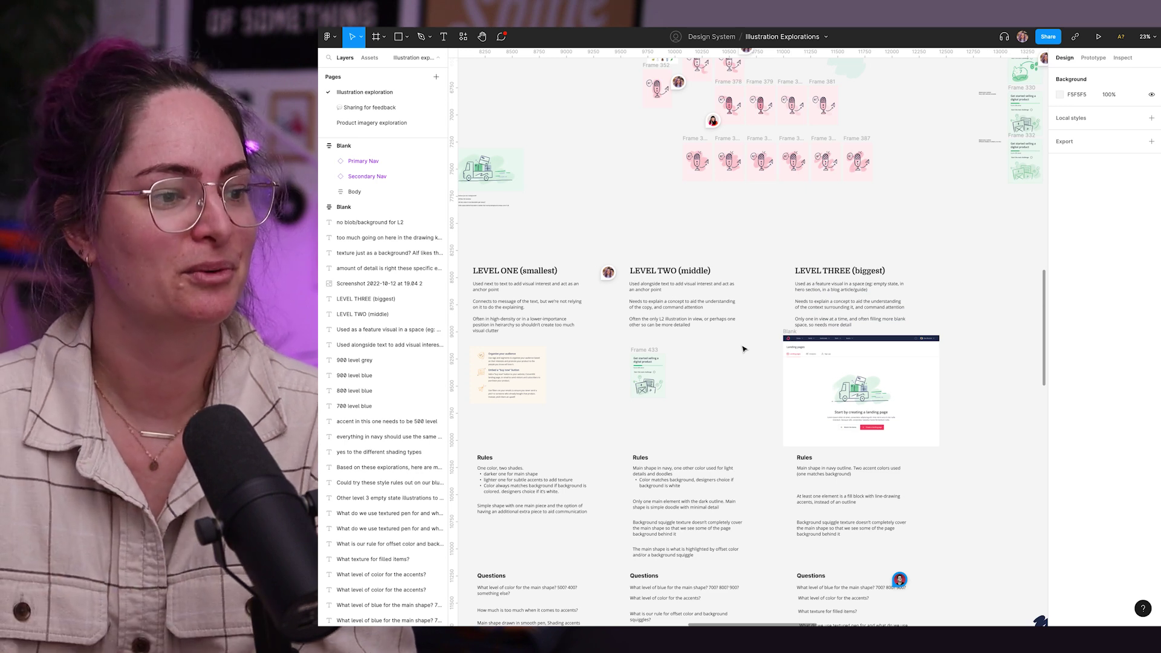
Scroll down to the L1–L3 empty-state to-do lists and the form, email and tip jar sketches.
{"action": "scroll", "coordinate": [744, 349], "scroll_direction": "down", "scroll_amount": 15}
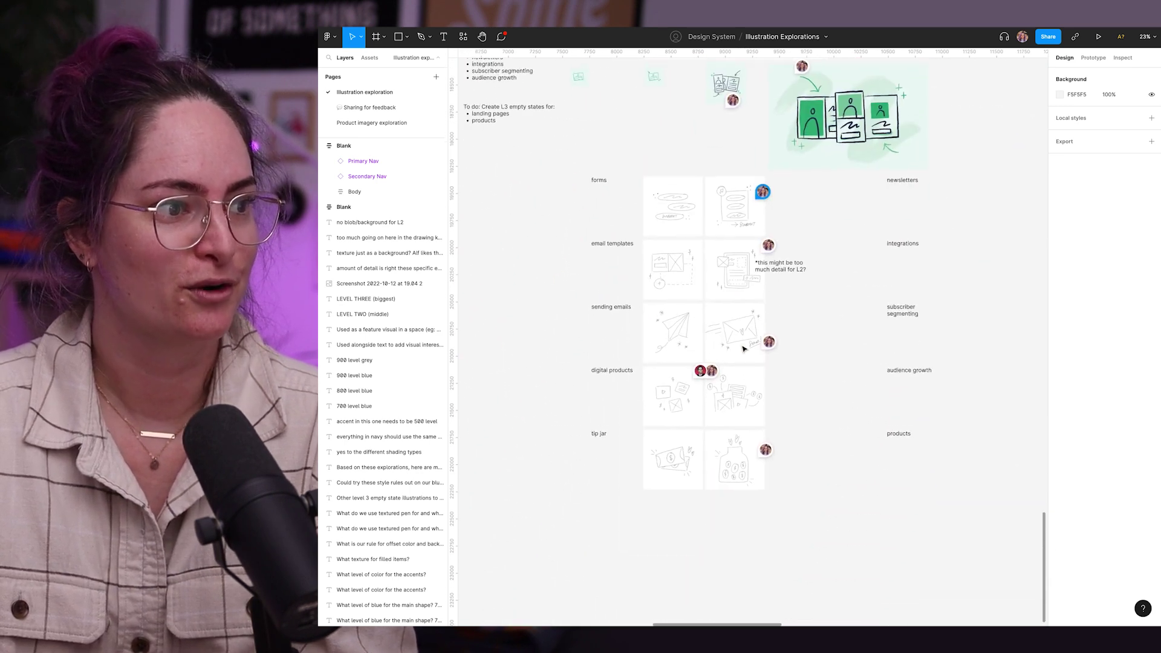
{"action": "scroll", "coordinate": [743, 349], "scroll_direction": "down", "scroll_amount": 1}
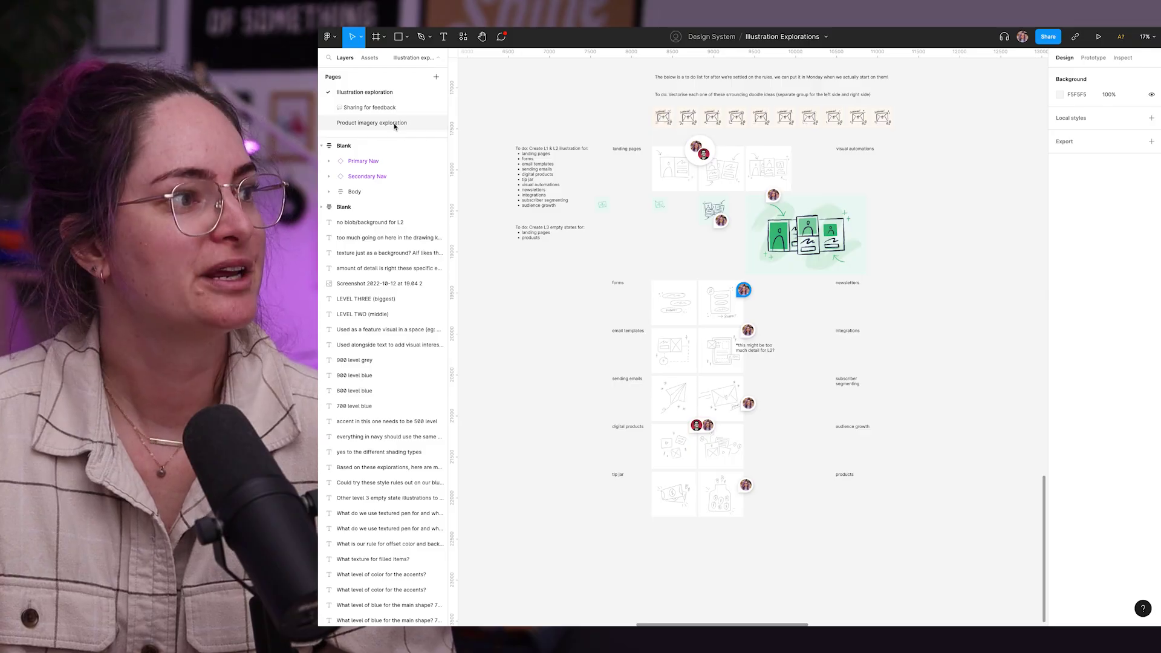
Switch to the Product imagery exploration page and pan to the Digital Cookbook and pricing mockups.
{"action": "left_click", "coordinate": [394, 124]}
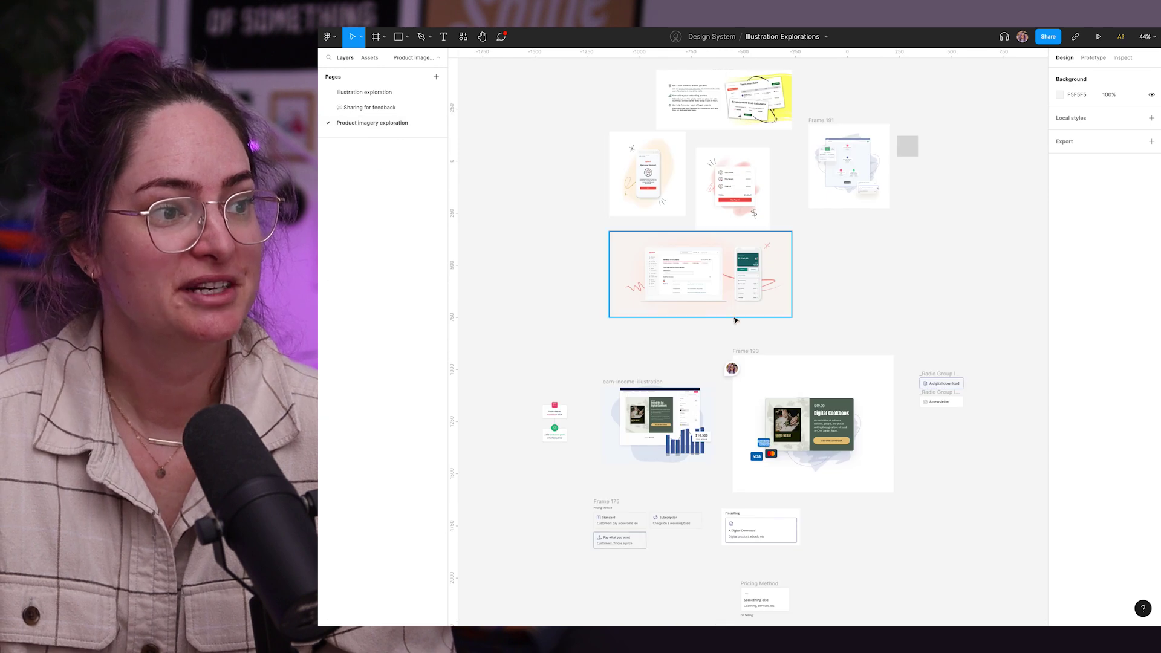
{"action": "scroll", "coordinate": [735, 319], "scroll_direction": "down", "scroll_amount": 5}
{"action": "scroll", "coordinate": [734, 319], "scroll_direction": "up", "scroll_amount": 2}
{"action": "scroll", "coordinate": [675, 227], "scroll_direction": "up", "scroll_amount": 3}
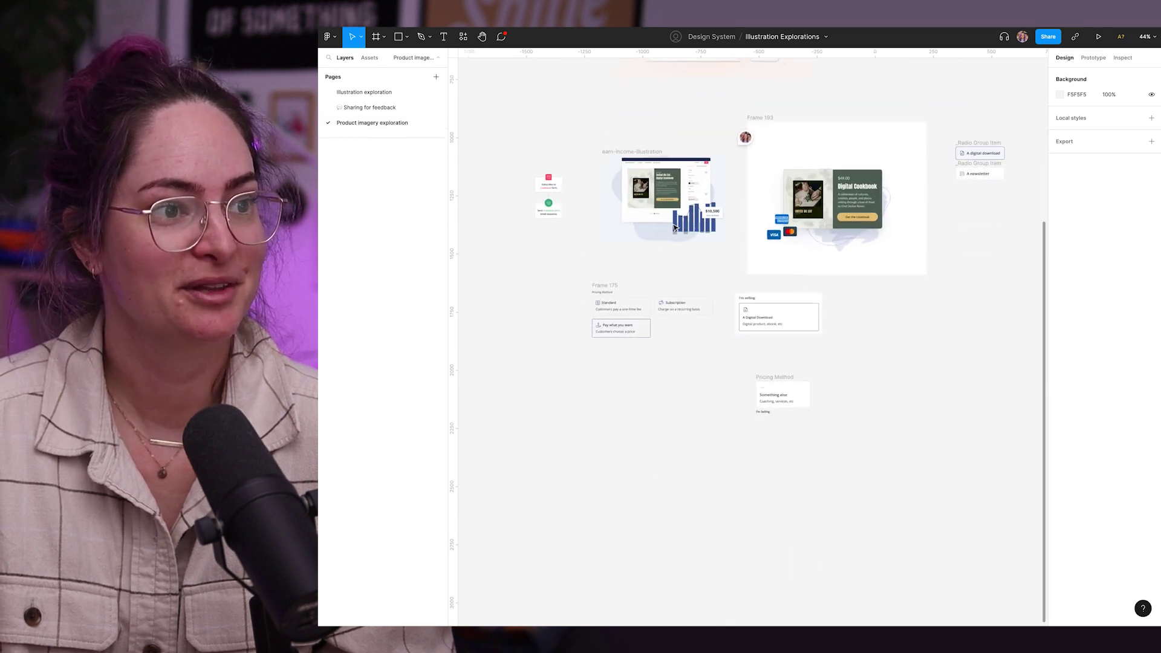
{"action": "scroll", "coordinate": [676, 228], "scroll_direction": "down", "scroll_amount": 3}
{"action": "scroll", "coordinate": [675, 227], "scroll_direction": "up", "scroll_amount": 1}
{"action": "scroll", "coordinate": [676, 228], "scroll_direction": "right", "scroll_amount": 1}
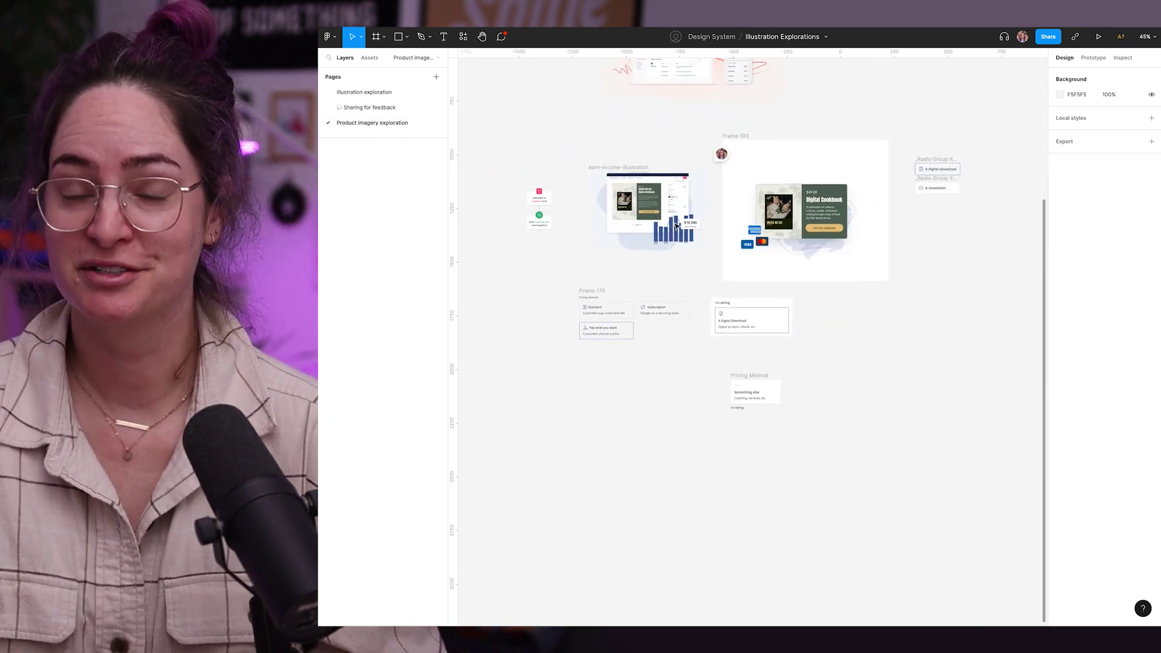